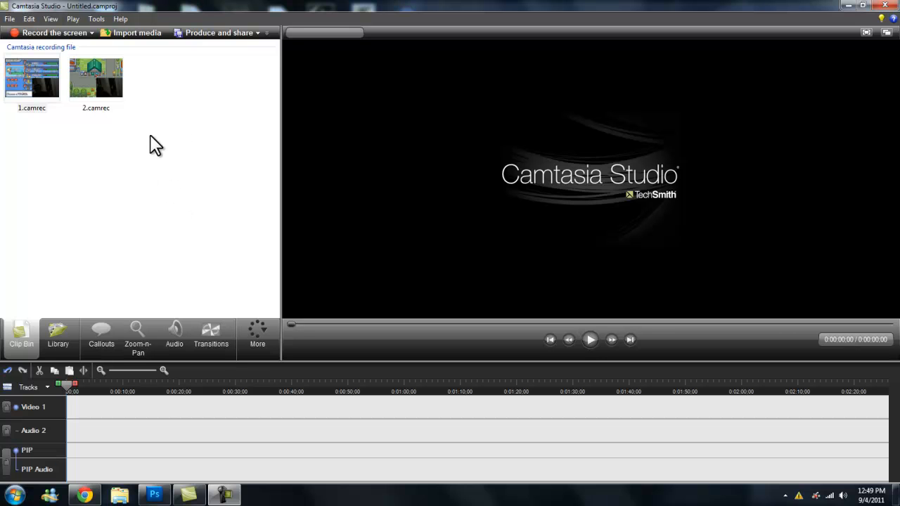
Remove both recordings from the clip bin.
right_click(36, 86)
left_click(36, 85)
key("Delete")
left_click(36, 83)
key("Delete")
Import the recording 1 from the Light Plat LP 9 folder into the clip bin.
left_click(10, 19)
left_click(62, 147)
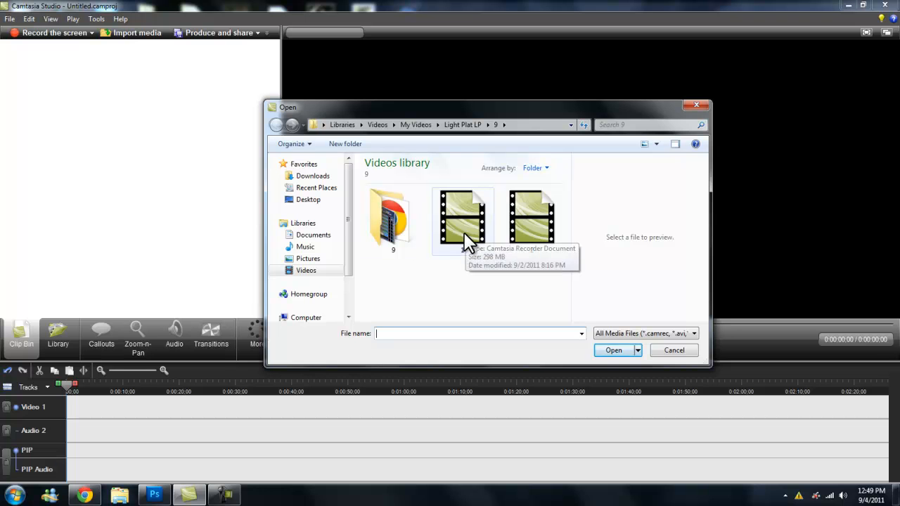
left_click(153, 495)
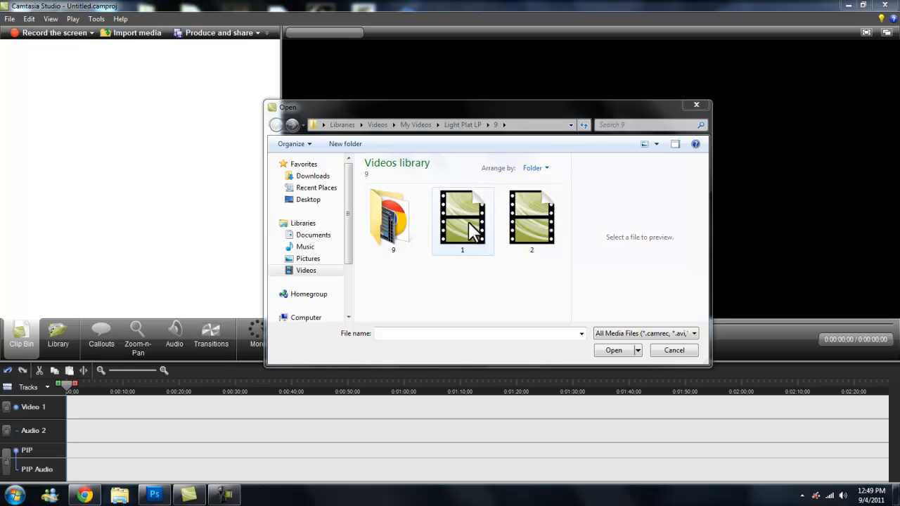
double_click(469, 224)
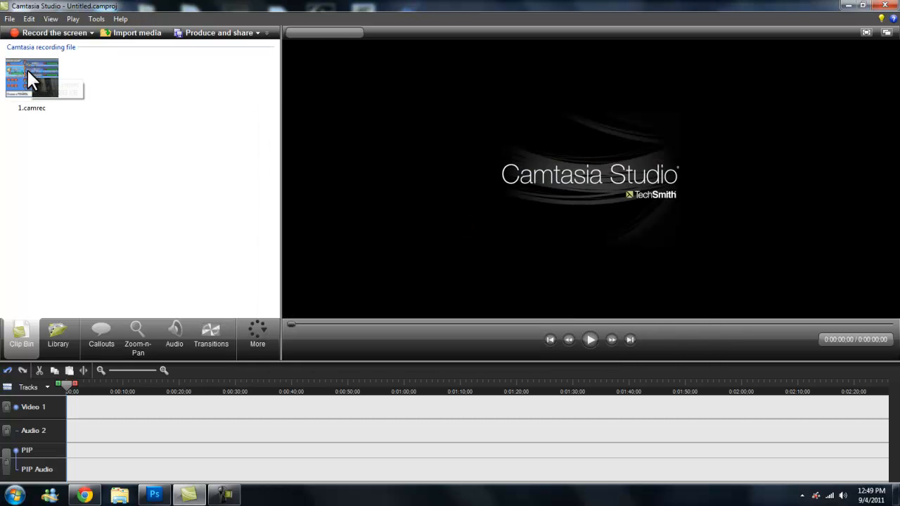
left_click(10, 19)
left_click(61, 146)
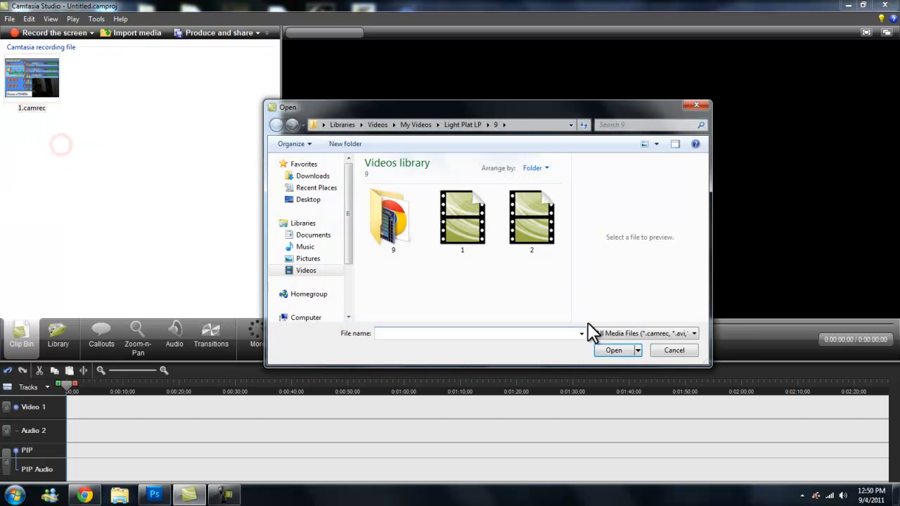
left_click(673, 352)
Import the recording 2 from the same folder into the clip bin.
left_click(10, 19)
left_click(94, 148)
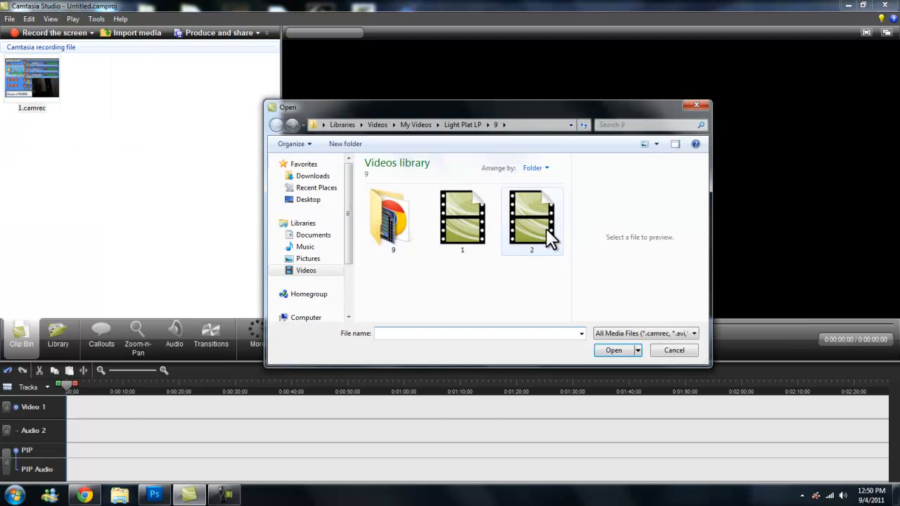
double_click(547, 227)
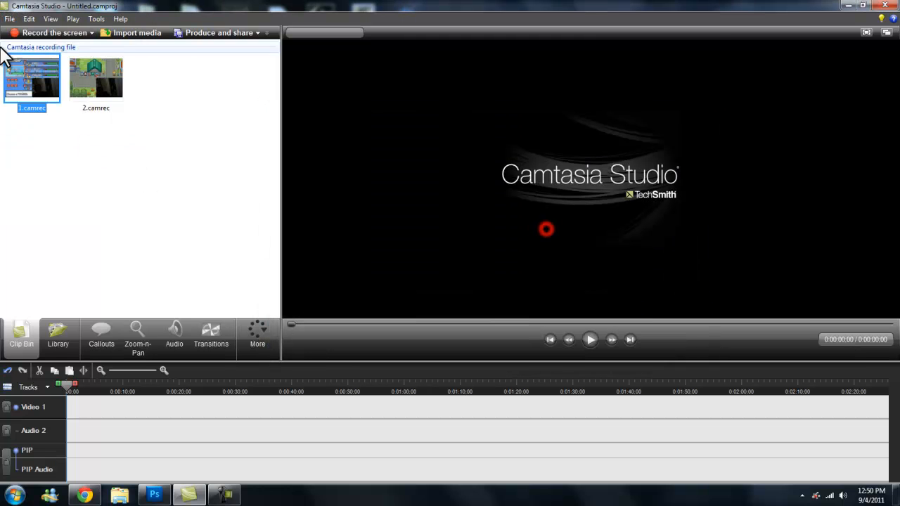
Add 1.camrec to the timeline and review the preview's editing dimensions options.
right_click(43, 99)
left_click(64, 95)
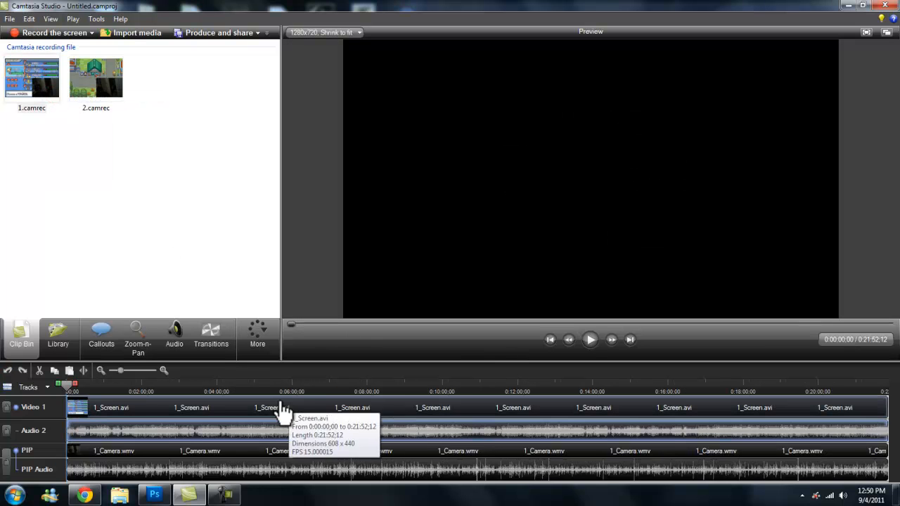
left_click(325, 32)
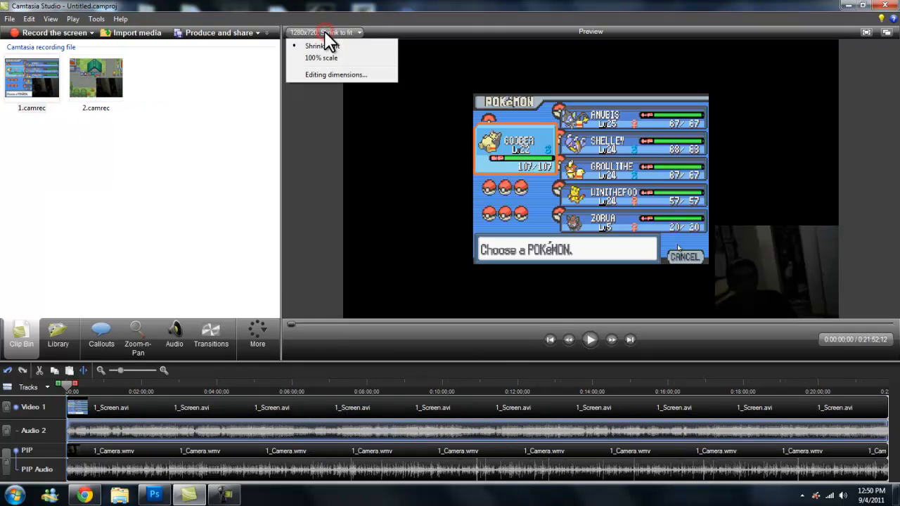
left_click(319, 199)
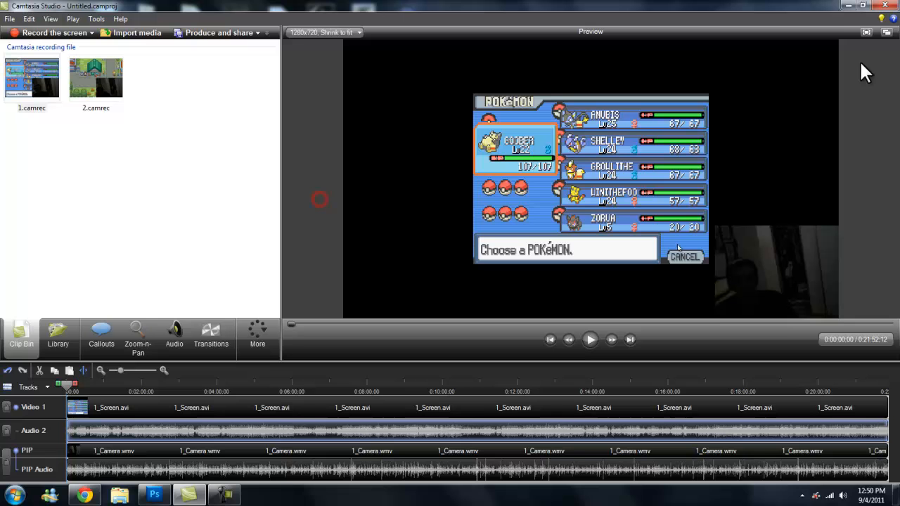
Switch to Photoshop and crop the layout image down to its transparent central video area.
left_click(847, 6)
left_click(154, 496)
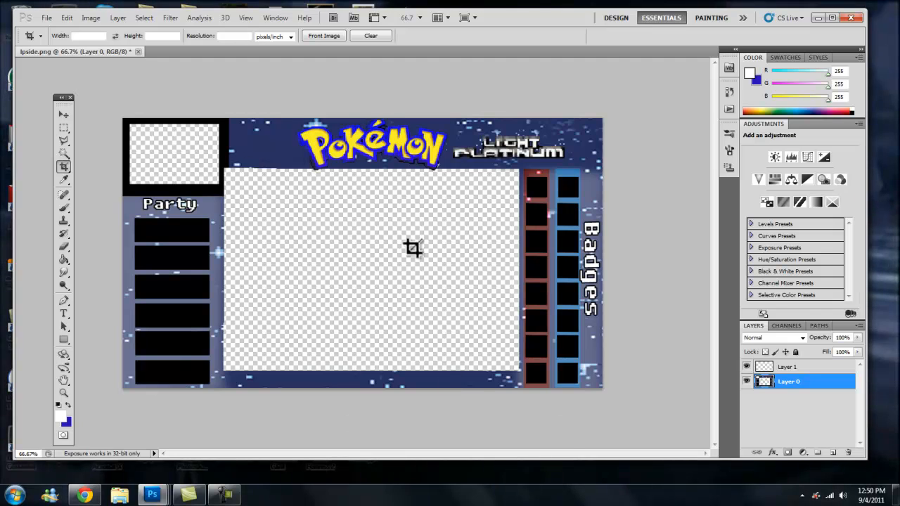
mouse_move(223, 167)
left_mouse_down()
mouse_move(398, 345)
mouse_move(517, 370)
left_mouse_up()
right_click(482, 309)
left_click(486, 303)
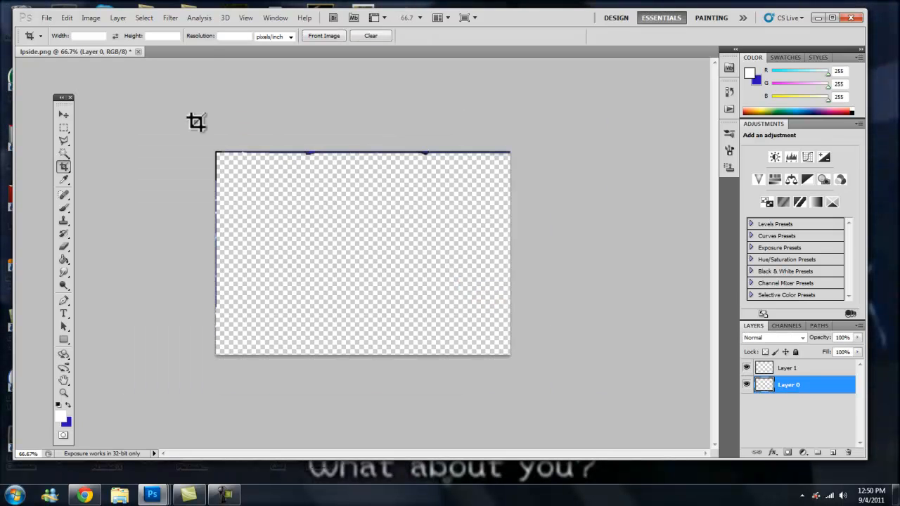
Check the cropped image's canvas size in pixels without changing it.
left_click(91, 17)
left_click(105, 111)
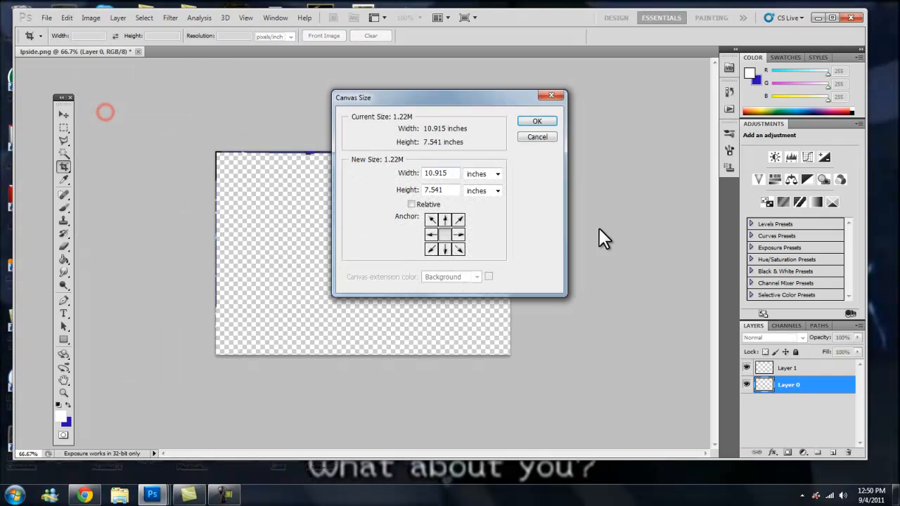
left_click(496, 174)
left_click(487, 194)
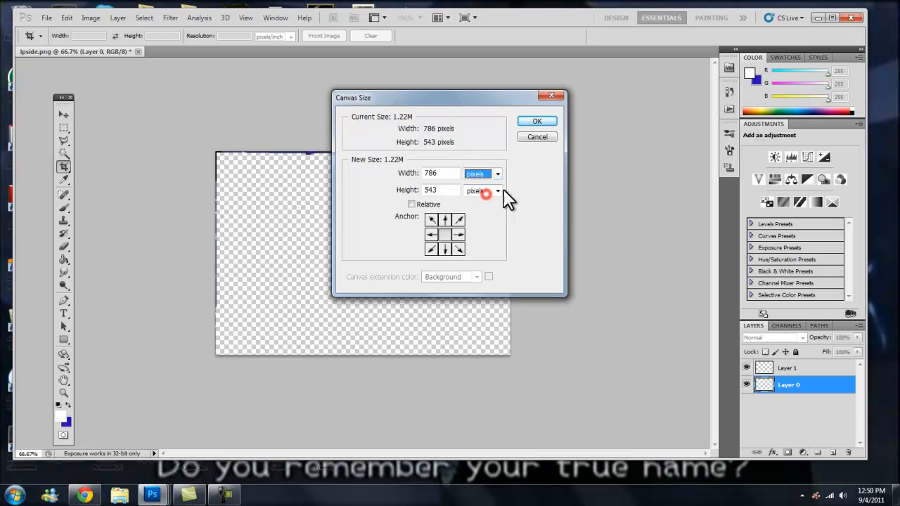
left_click(540, 137)
Create a new document 786 pixels wide and 543 pixels high.
left_click(47, 19)
left_click(60, 29)
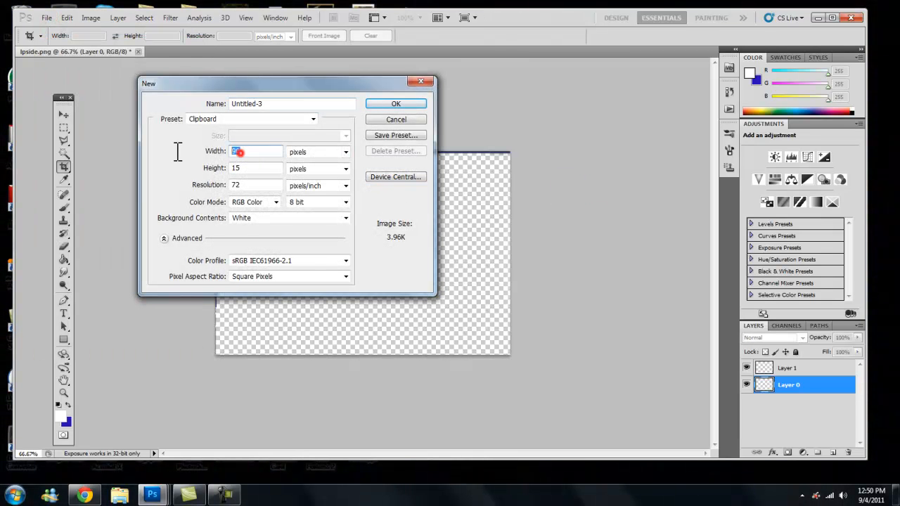
type("78")
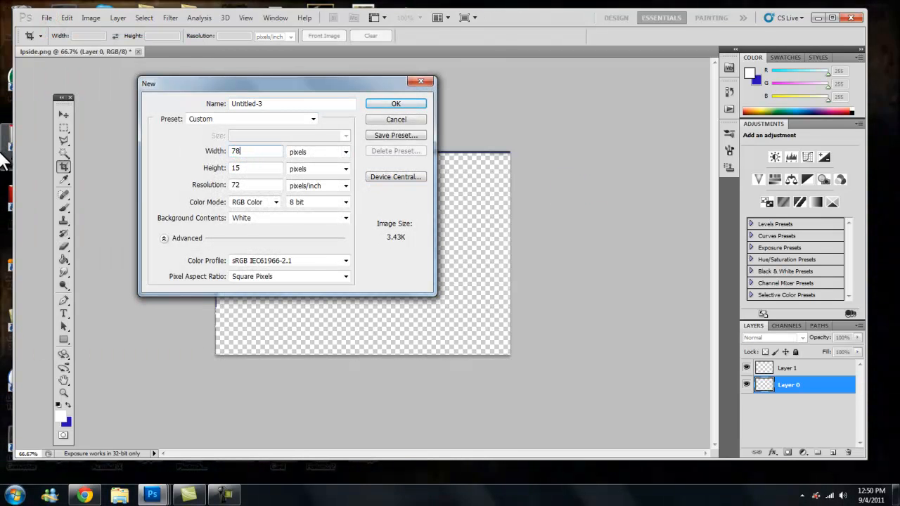
type("6")
double_click(251, 168)
type("543")
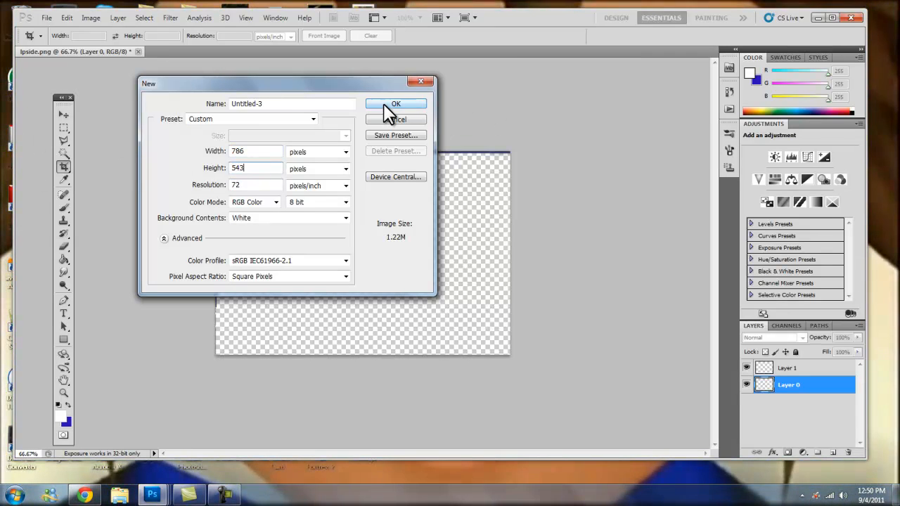
left_click(385, 103)
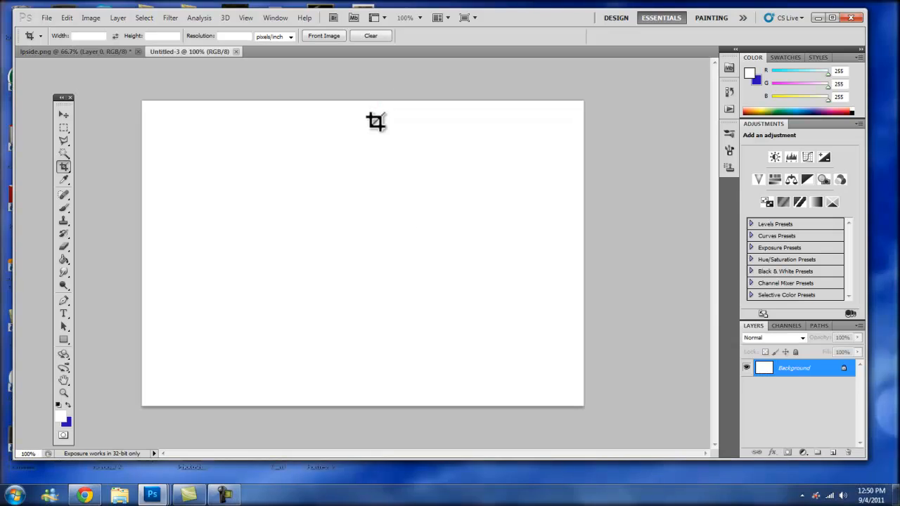
Convert the background into Layer 0 and fill it with black using the Paint Bucket.
double_click(844, 372)
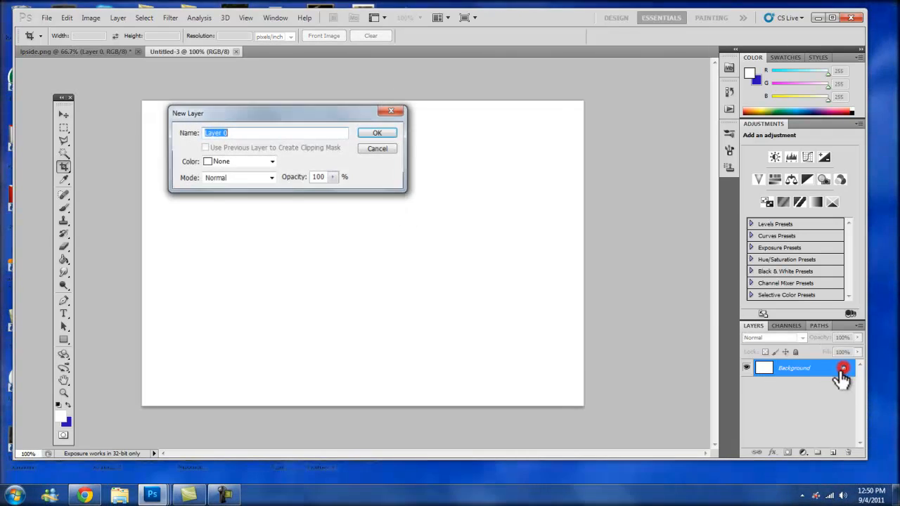
left_click(394, 136)
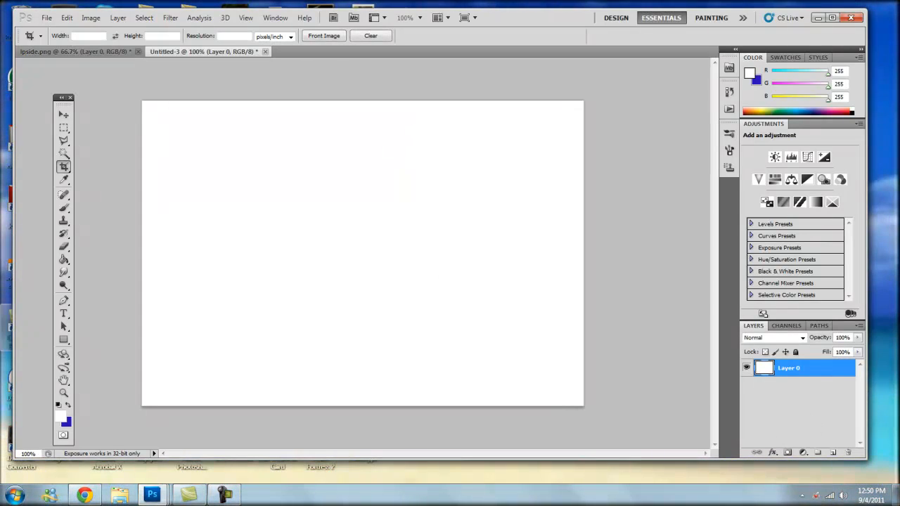
left_click(63, 259)
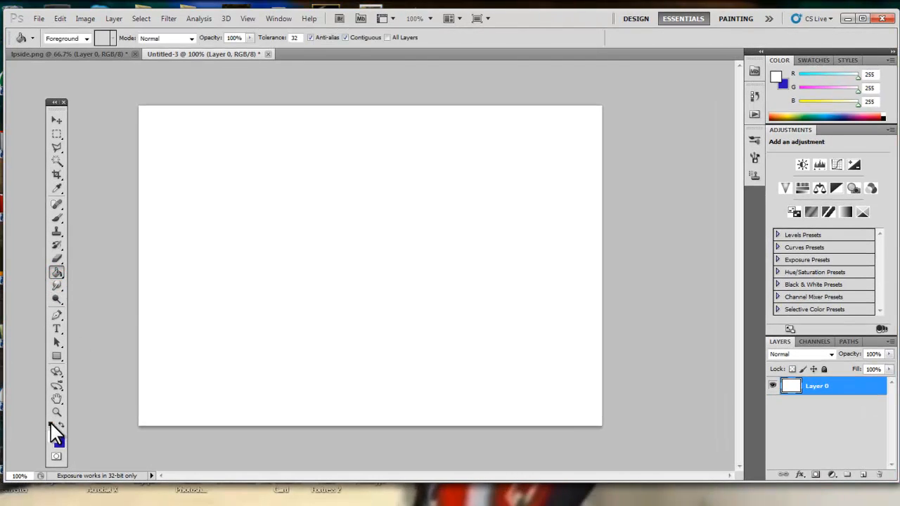
left_click(50, 425)
left_click(393, 246)
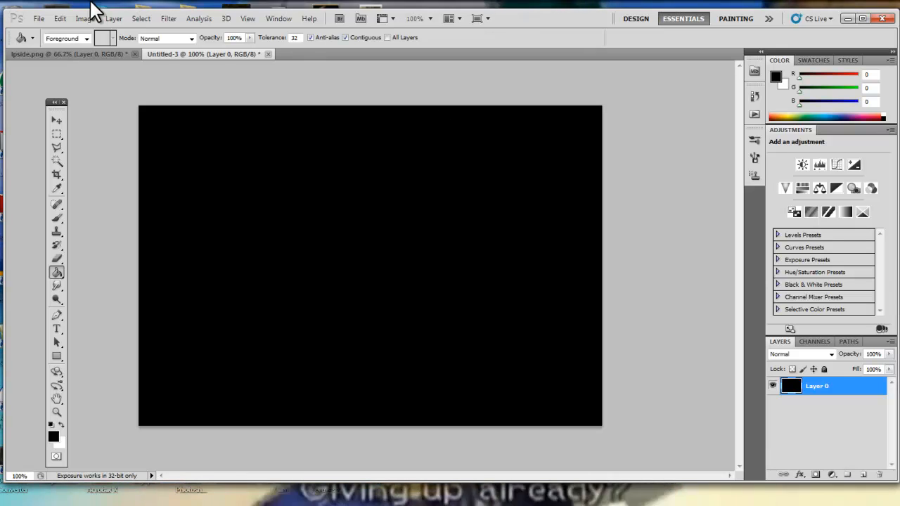
Enlarge the canvas to 1280 × 720 pixels.
left_click(90, 22)
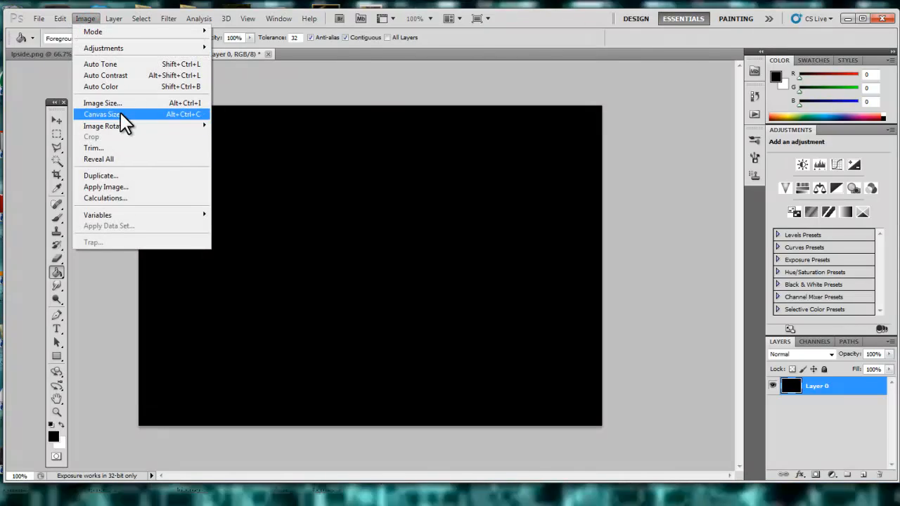
left_click(120, 113)
left_click(511, 182)
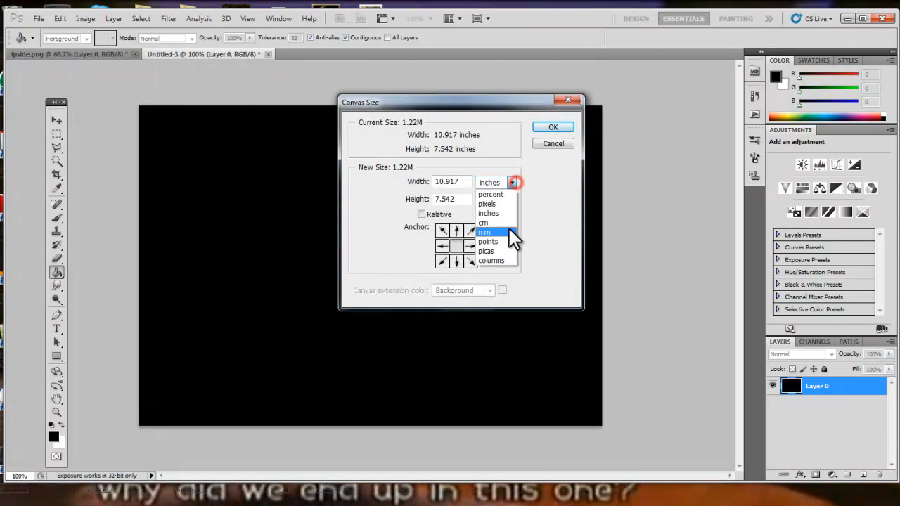
left_click(502, 203)
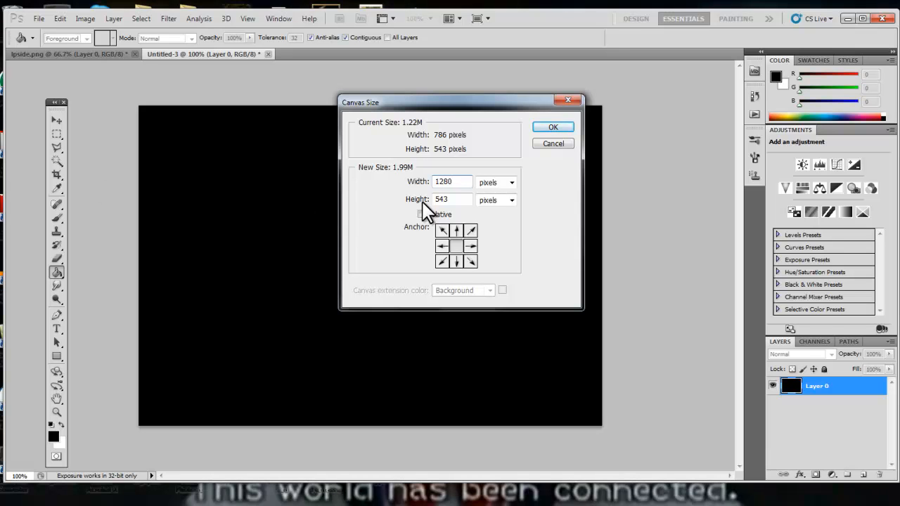
double_click(450, 199)
type("720")
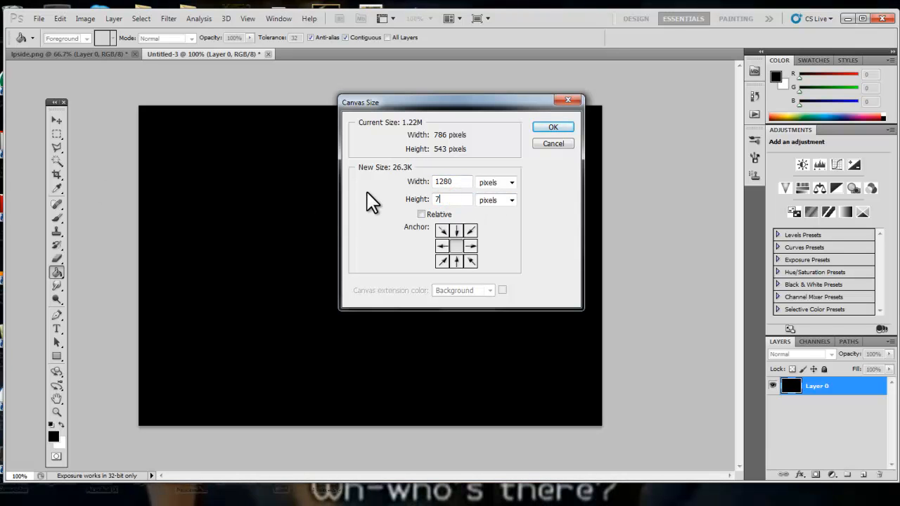
left_click(554, 128)
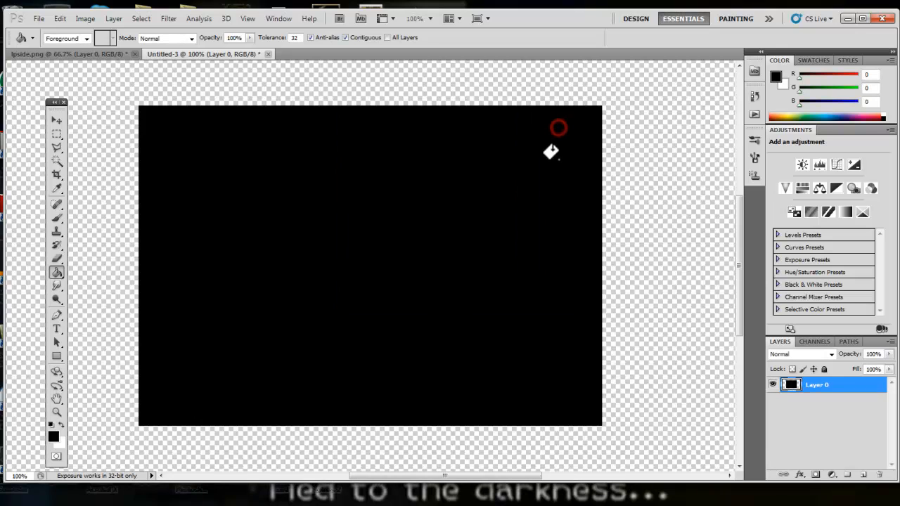
Add a new empty layer above the black layer.
left_click(57, 413)
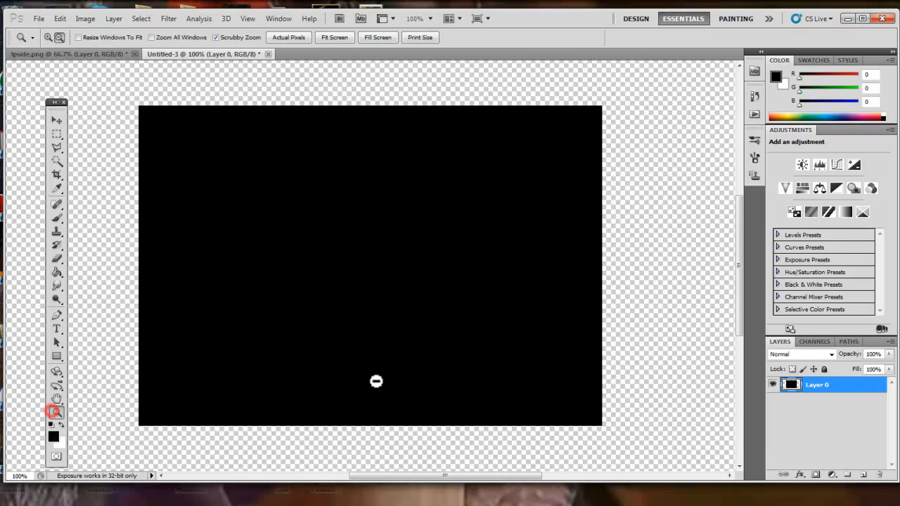
left_click(375, 380, "alt")
left_click(374, 382, "alt")
left_click(382, 353)
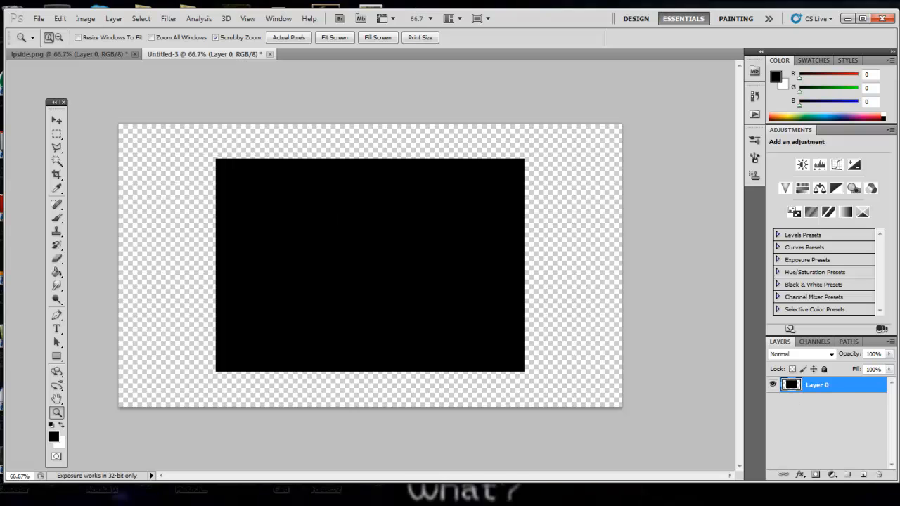
left_click(864, 475)
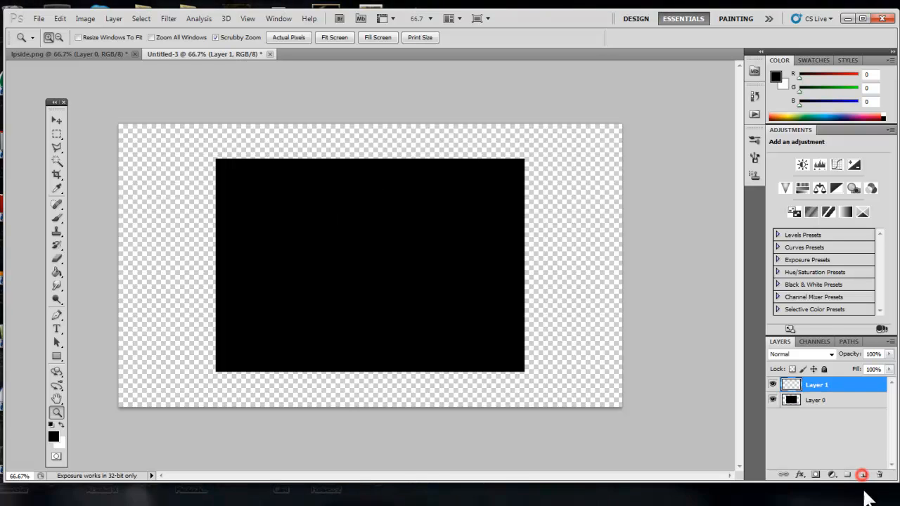
Select the top-left corner area beside the black rectangle and fill it with black.
left_click(56, 135)
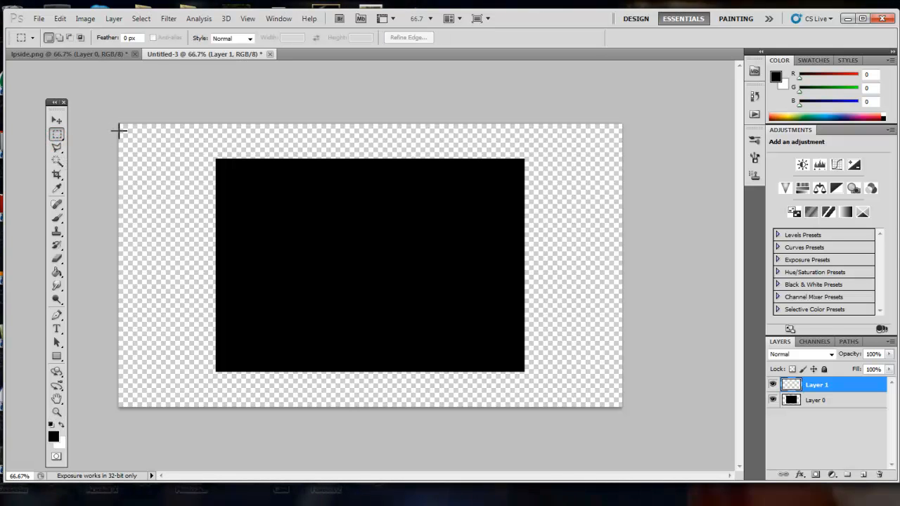
left_click_drag(234, 231, 218, 188)
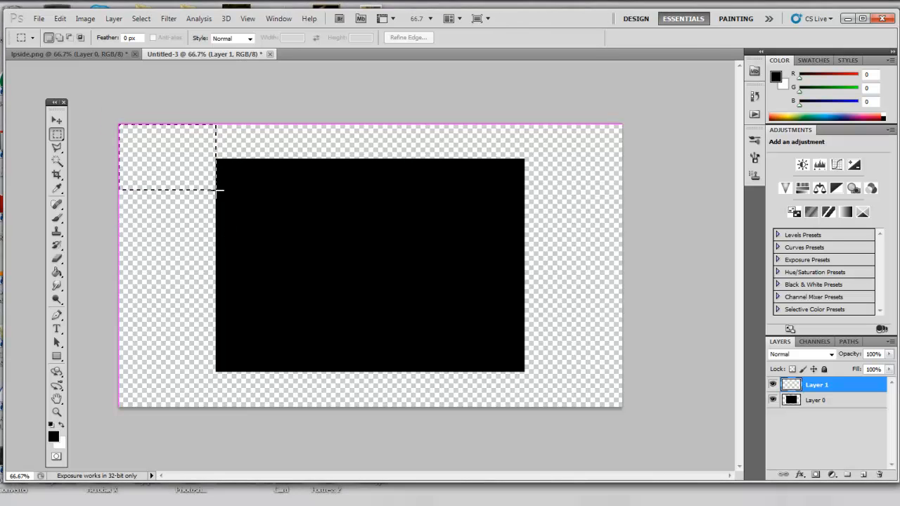
left_click(55, 272)
left_click(162, 145)
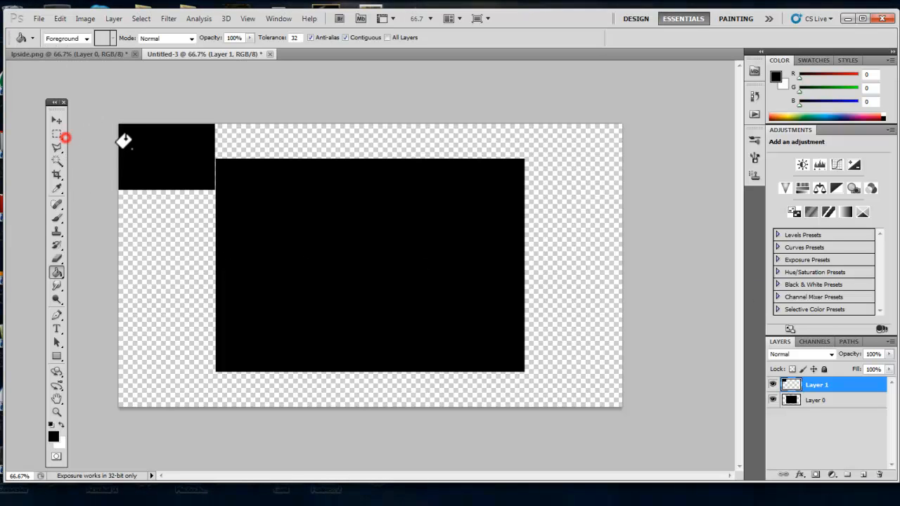
Delete an inner rectangle from the corner box to leave a black border frame, then deselect.
left_click(57, 134)
left_click_drag(126, 130, 205, 183)
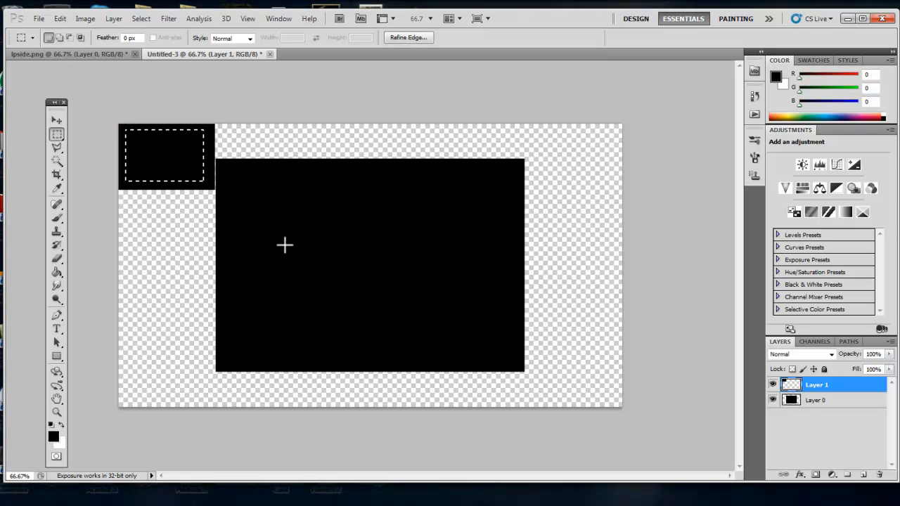
key("Delete")
key("ctrl+d")
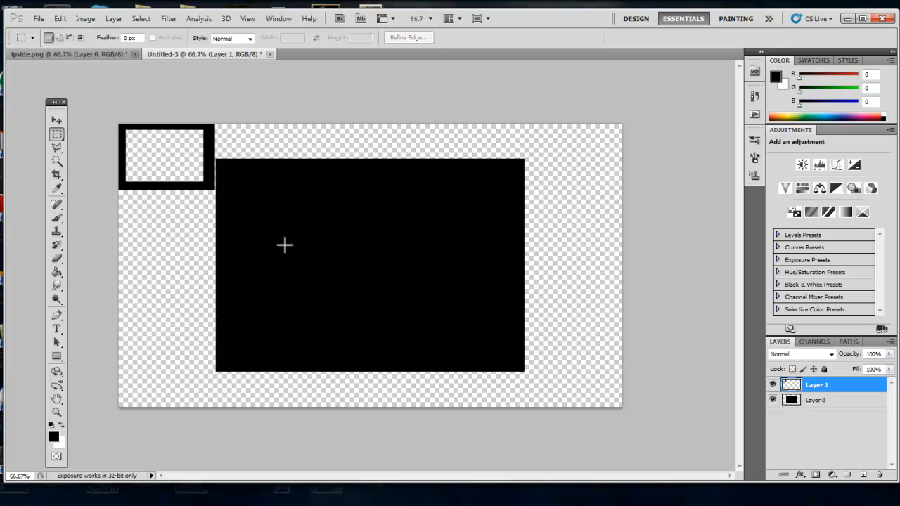
Nudge the webcam frame layer slightly with the Move tool and apply the transformation.
left_click(56, 120)
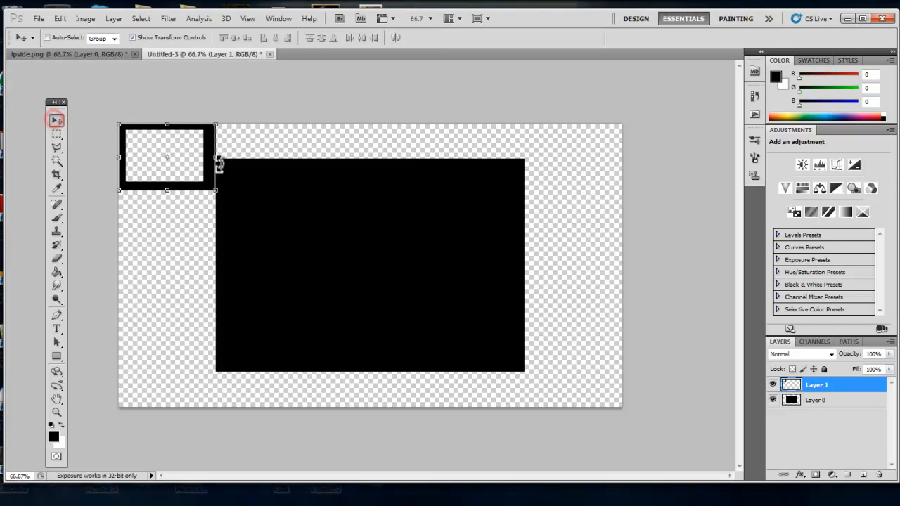
left_click_drag(220, 160, 219, 159)
left_click(56, 121)
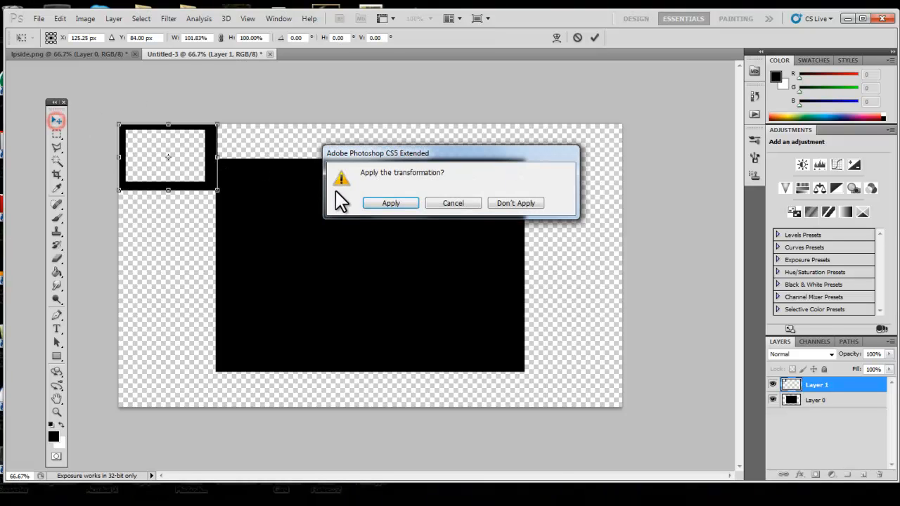
left_click(366, 204)
left_click(57, 134)
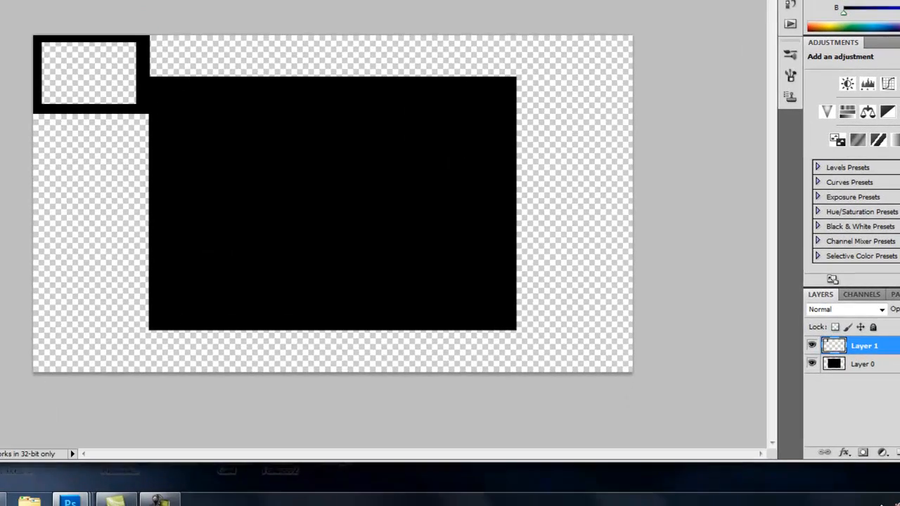
Copy a small piece of the starry Pokémon Light Platinum title-screen background into the overlay document as a new layer.
mouse_move(70, 501)
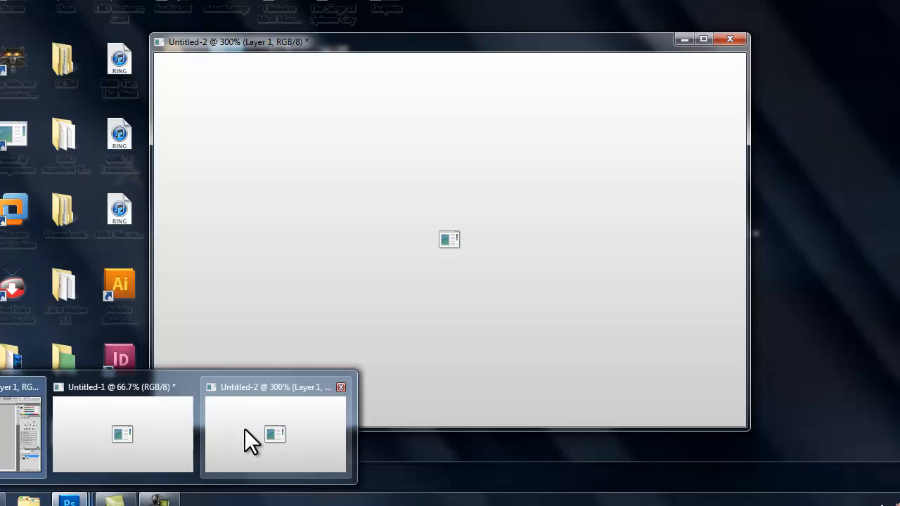
left_click(245, 429)
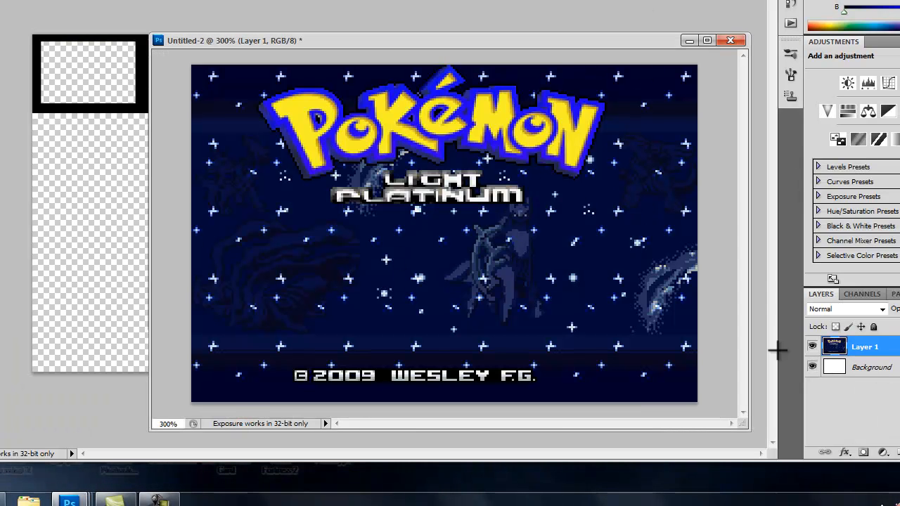
left_click_drag(539, 39, 814, 41)
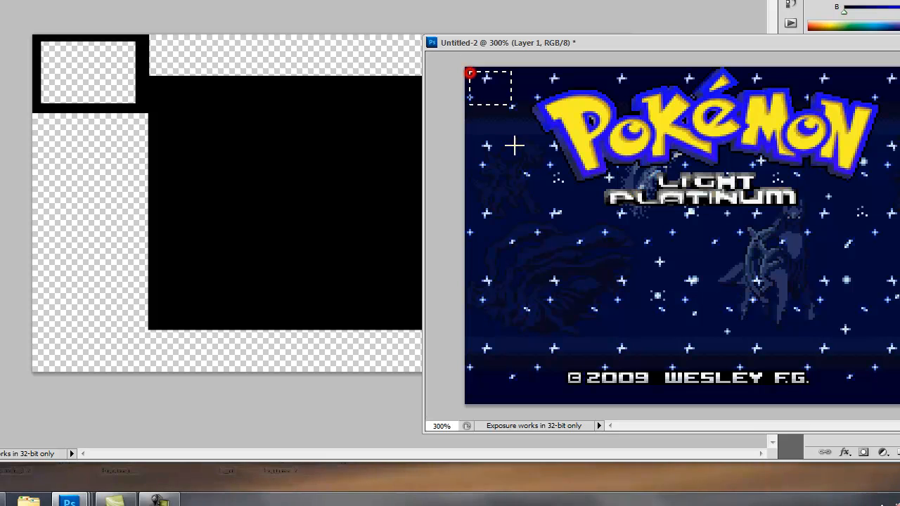
left_click_drag(532, 162, 530, 160)
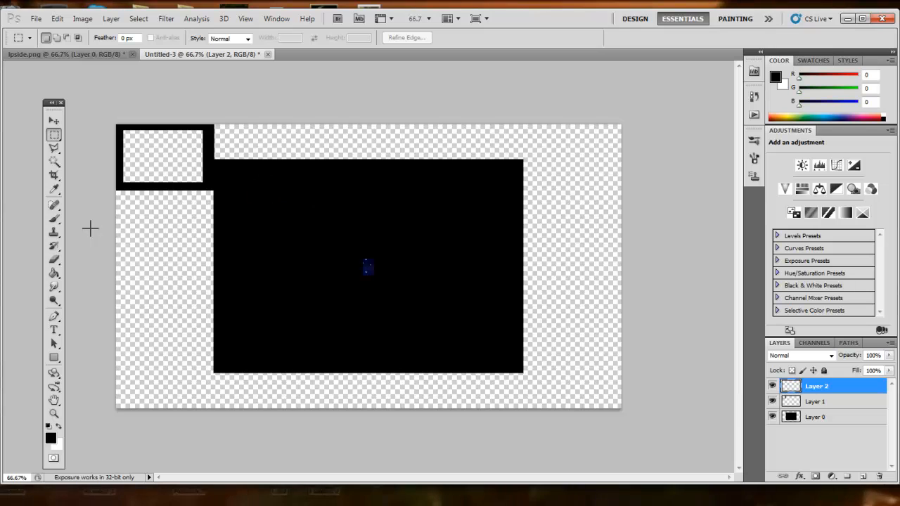
Scale the star background piece into a tall strip filling the left side below the webcam frame and apply it.
key("v")
left_click(129, 37)
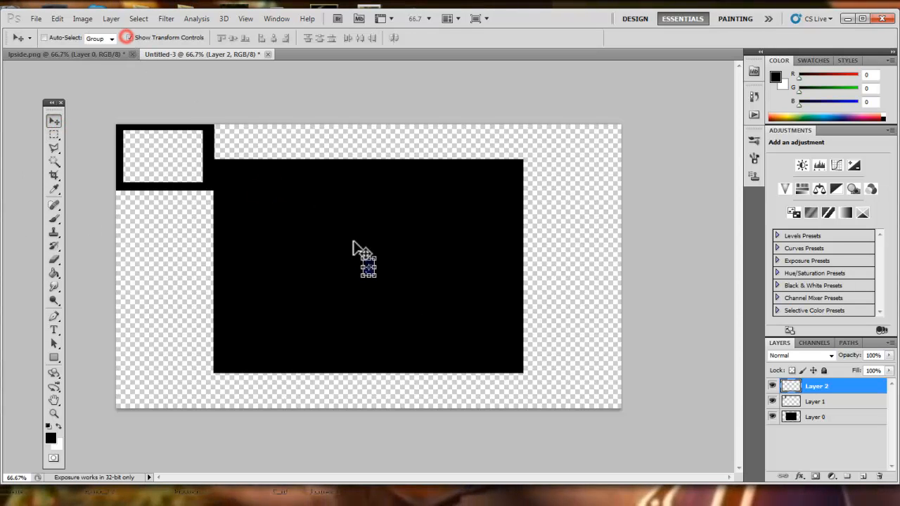
left_click(376, 270)
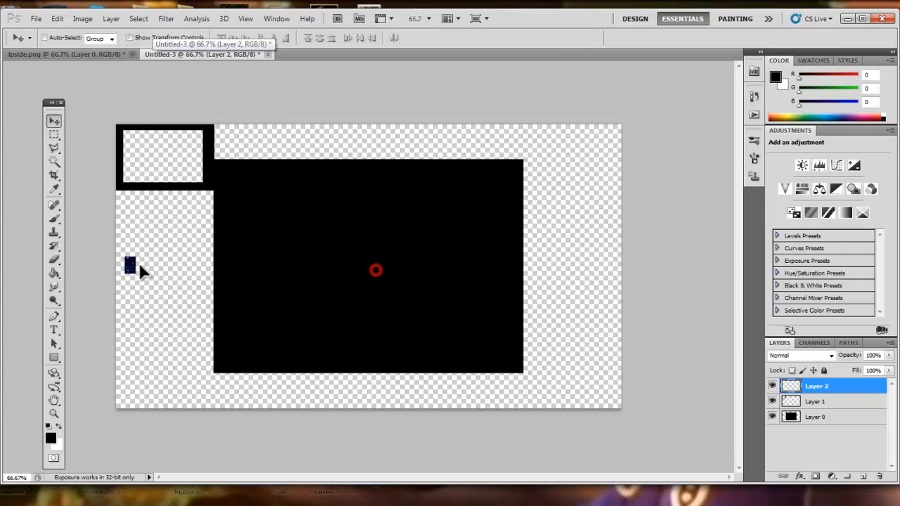
left_click(129, 37)
left_click_drag(145, 226, 218, 415)
left_click_drag(121, 199, 107, 187)
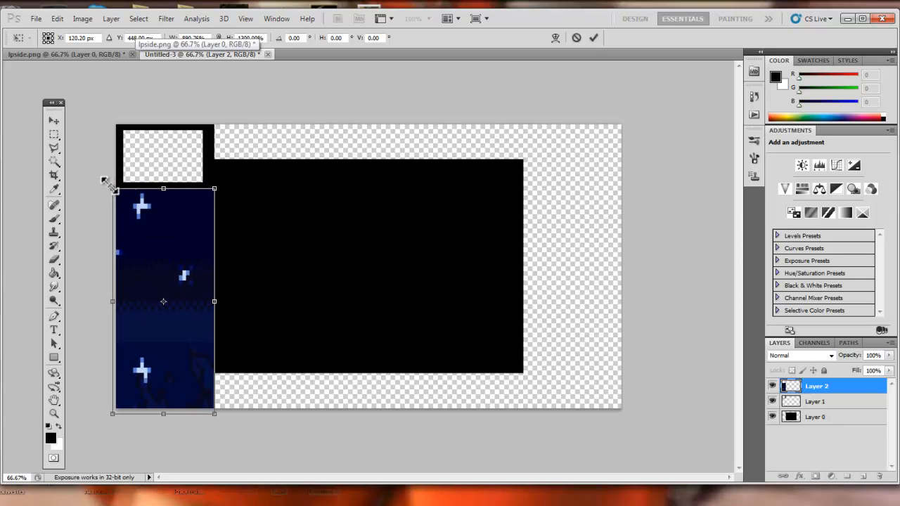
left_click(62, 119)
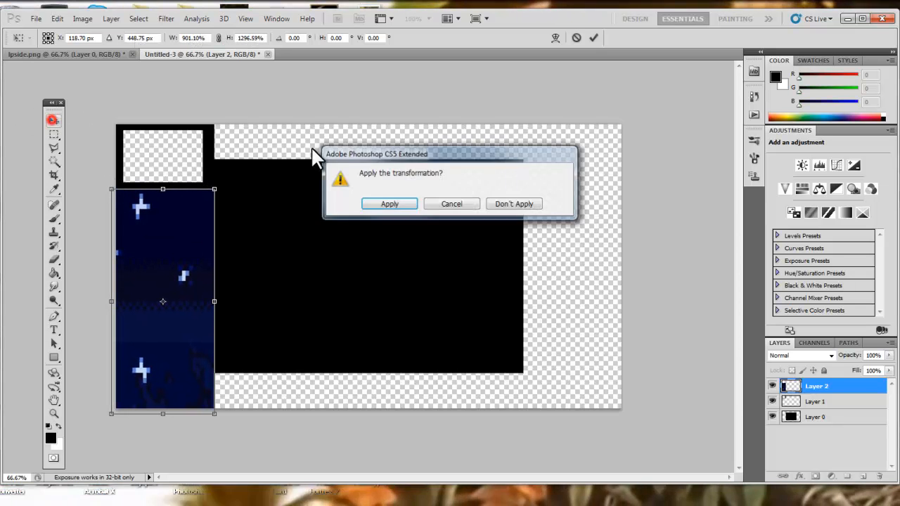
left_click(392, 201)
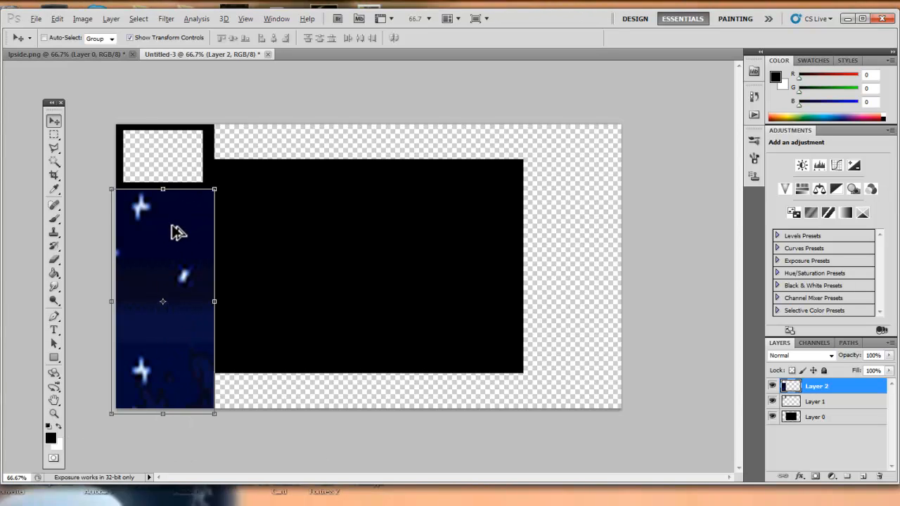
Duplicate the star strip onto the right side of the canvas, stretch it to full height and apply.
left_click_drag(175, 232, 588, 229)
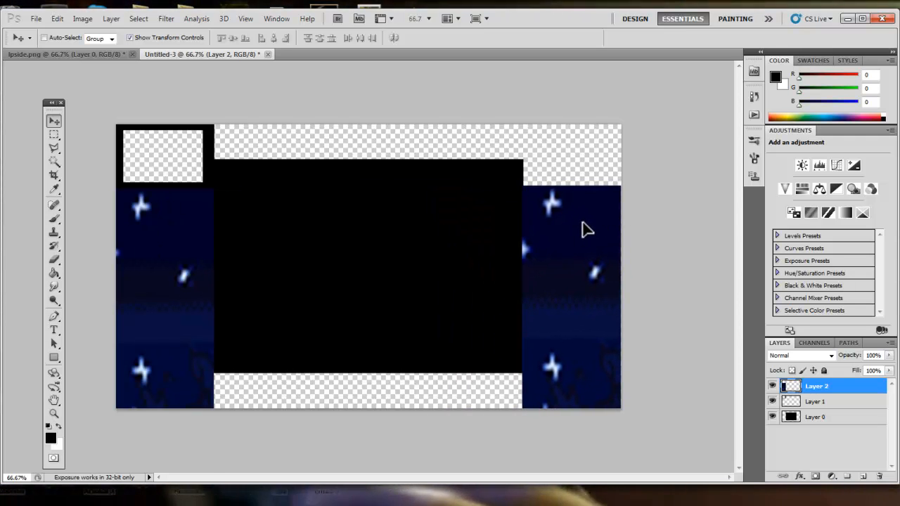
key("ctrl+j")
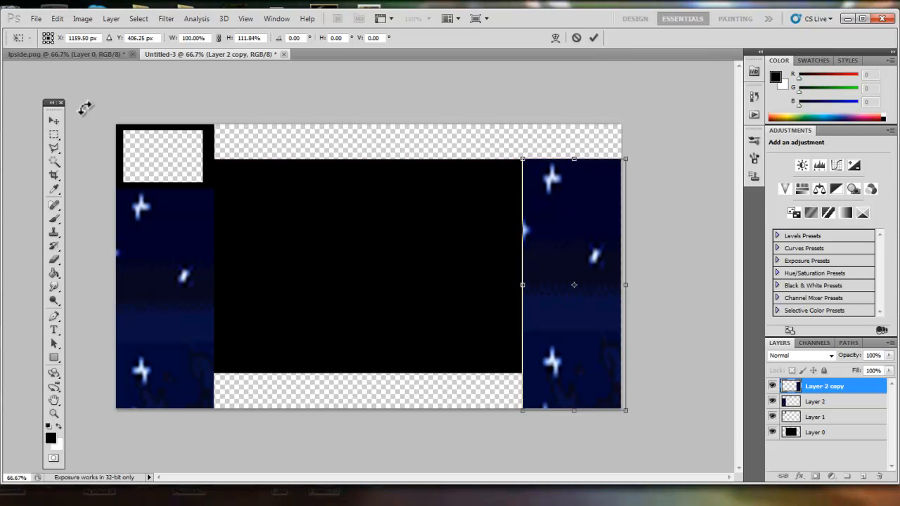
left_click(52, 122)
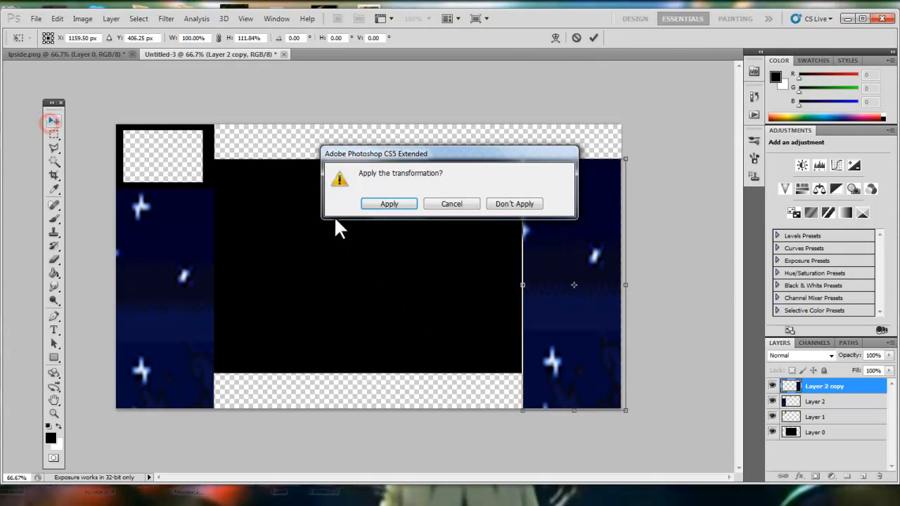
left_click(384, 205)
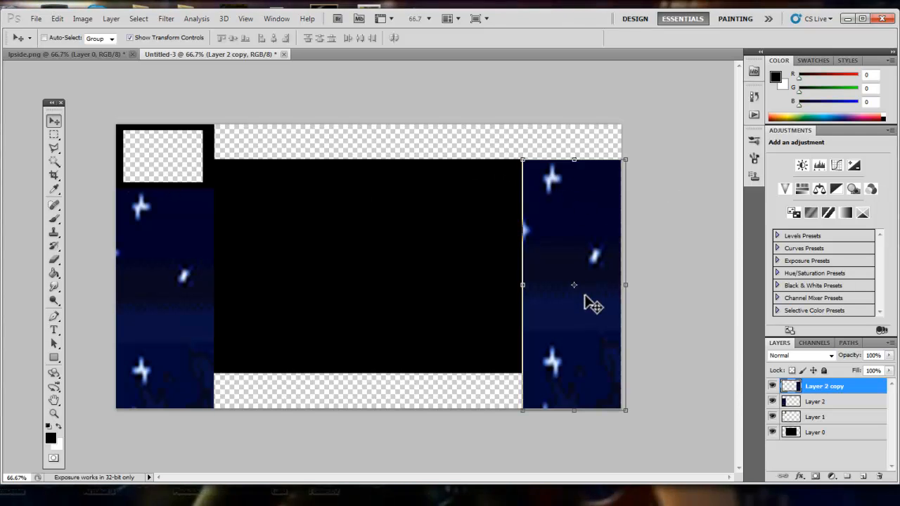
Duplicate the strip again, rotate it 90° and stretch it along the bottom edge between the side strips.
left_click_drag(597, 348, 439, 332)
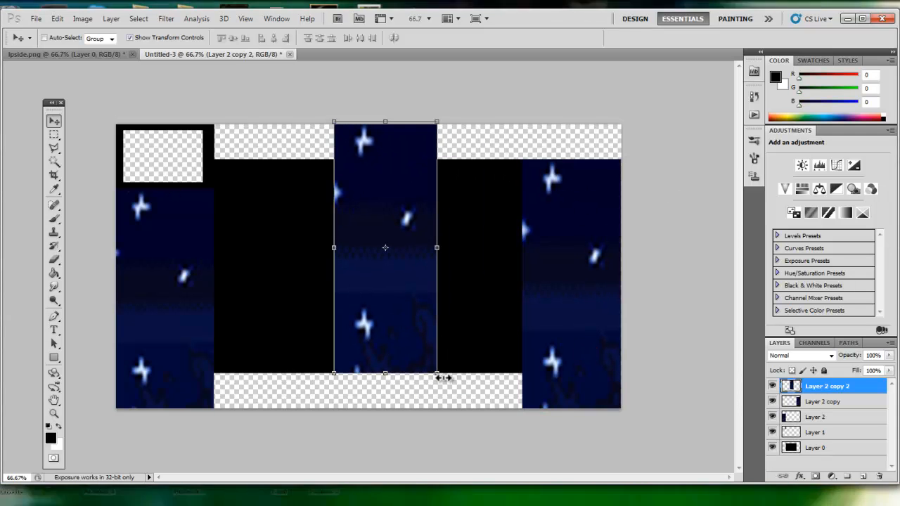
left_click_drag(443, 376, 267, 300)
left_click_drag(412, 266, 373, 431)
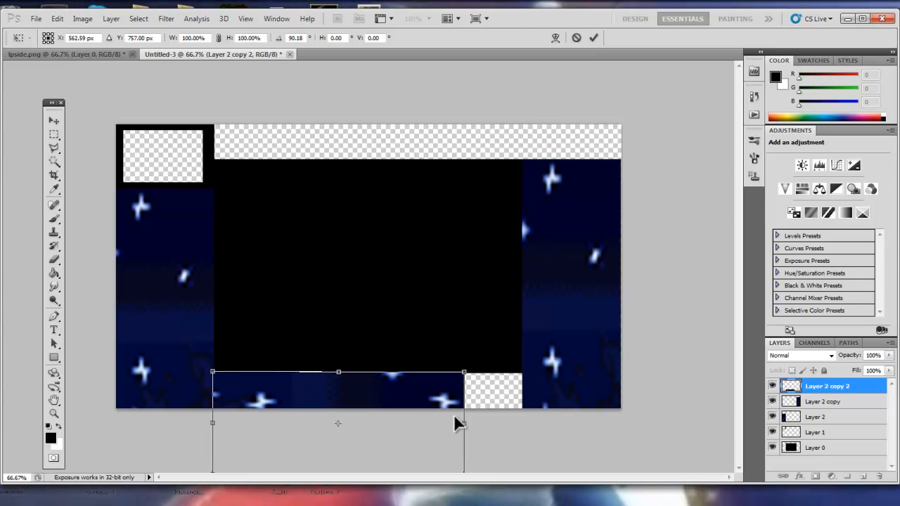
left_click_drag(466, 423, 532, 420)
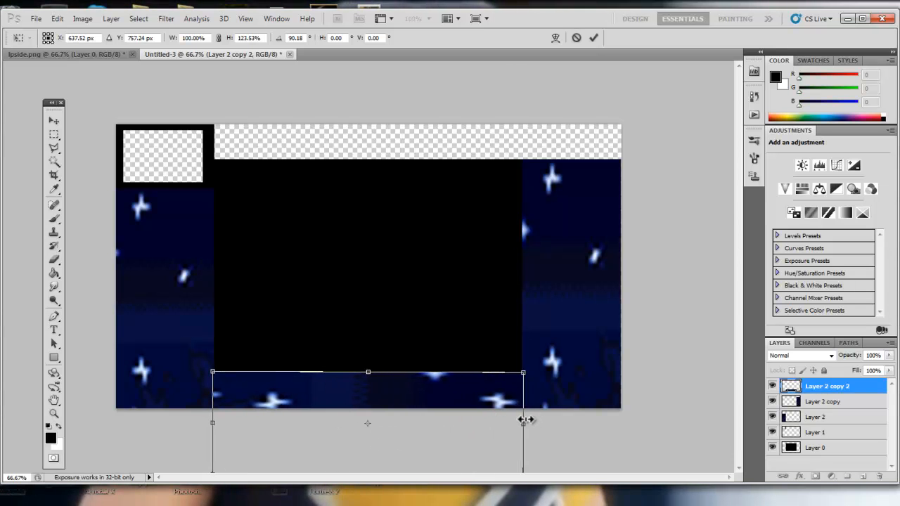
left_click(53, 120)
left_click(397, 206)
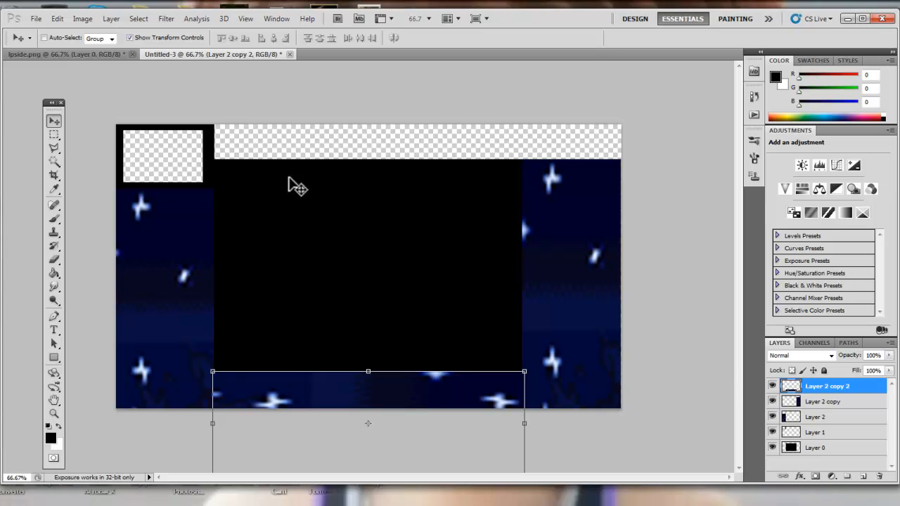
left_click(54, 134)
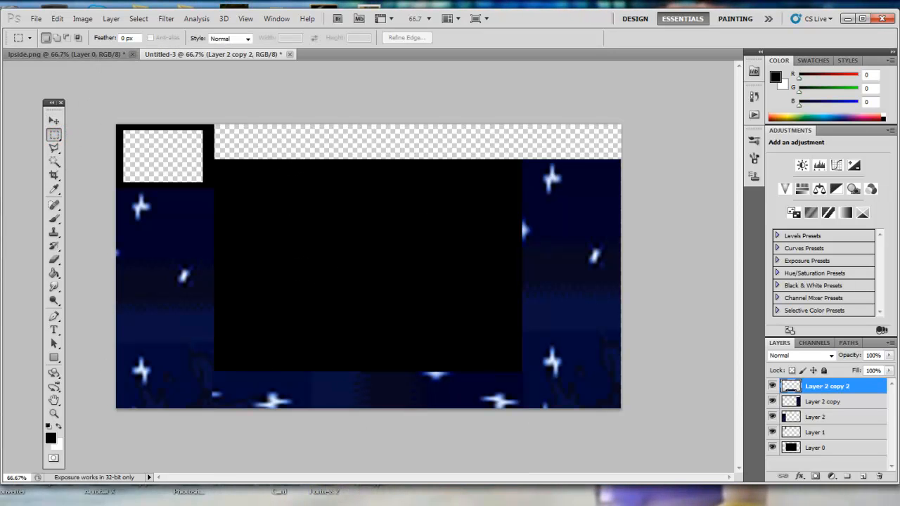
Switch to the title-screen image and select the Pokémon logo with the Quick Selection tool.
mouse_move(195, 505)
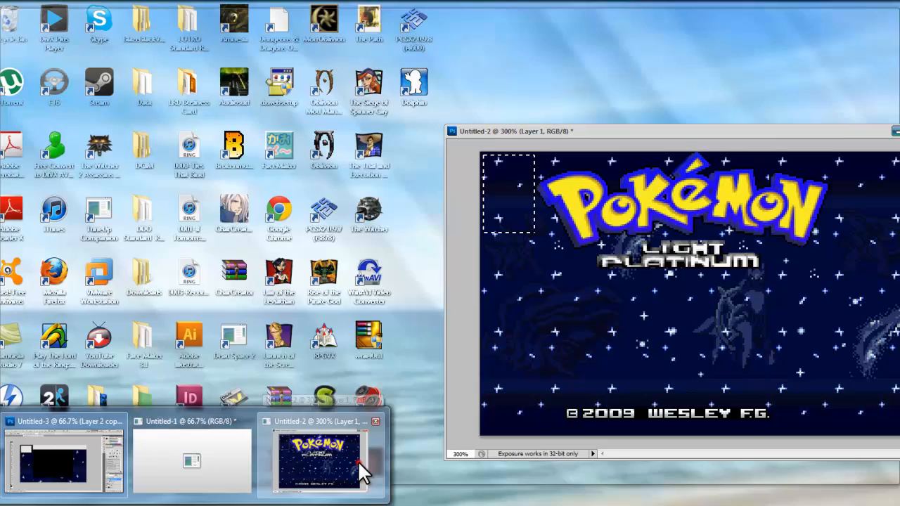
left_click(360, 464)
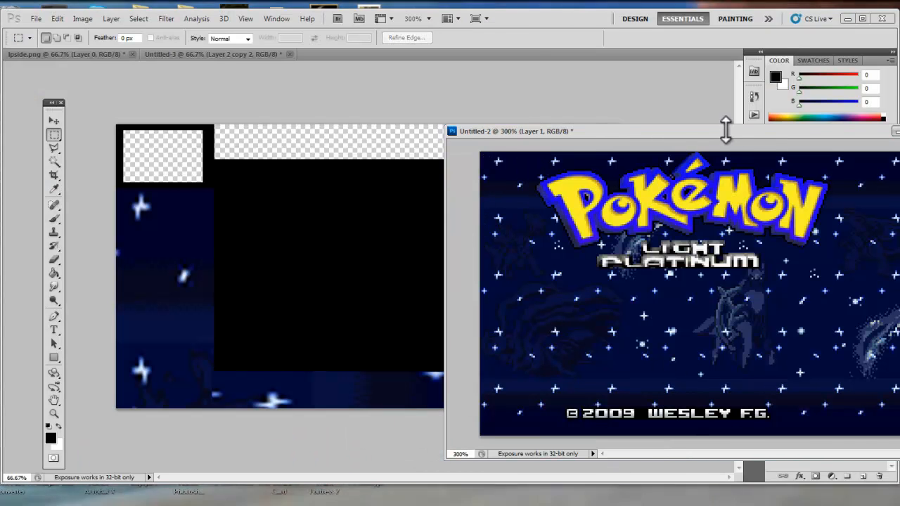
left_click_drag(732, 130, 478, 128)
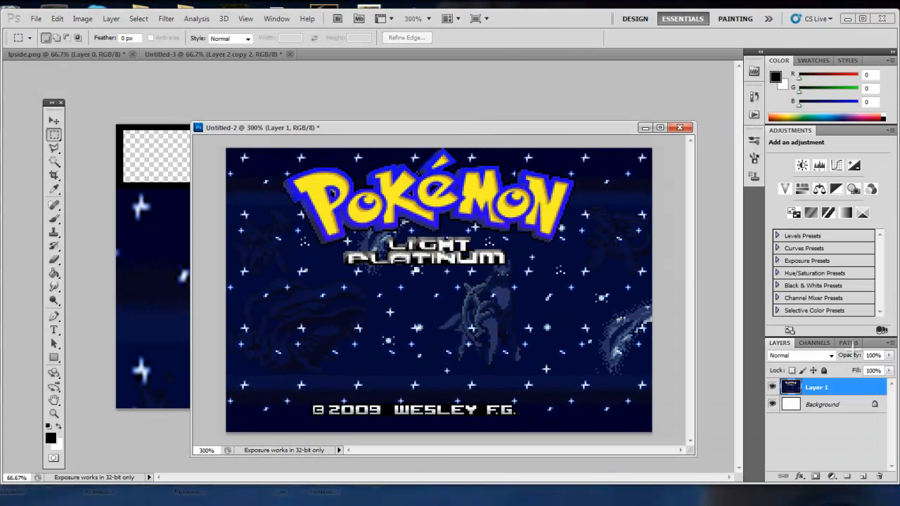
left_click(54, 163)
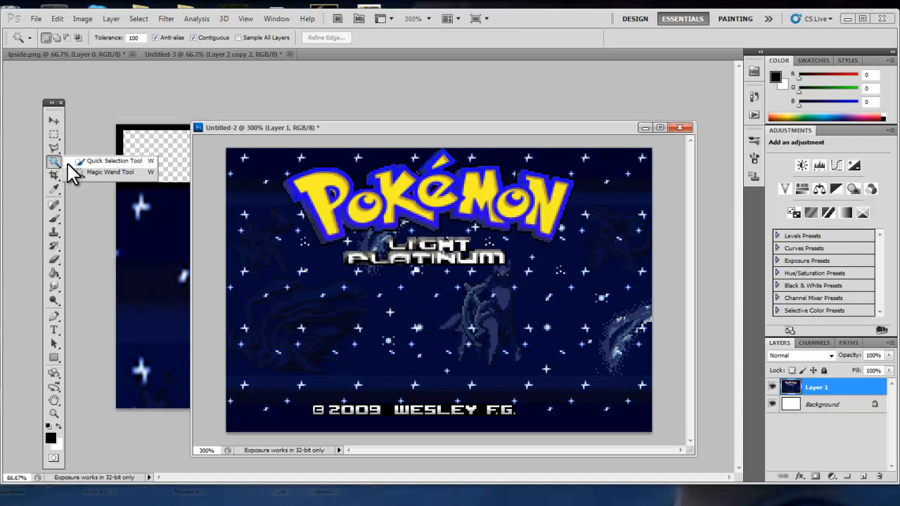
left_click(78, 163)
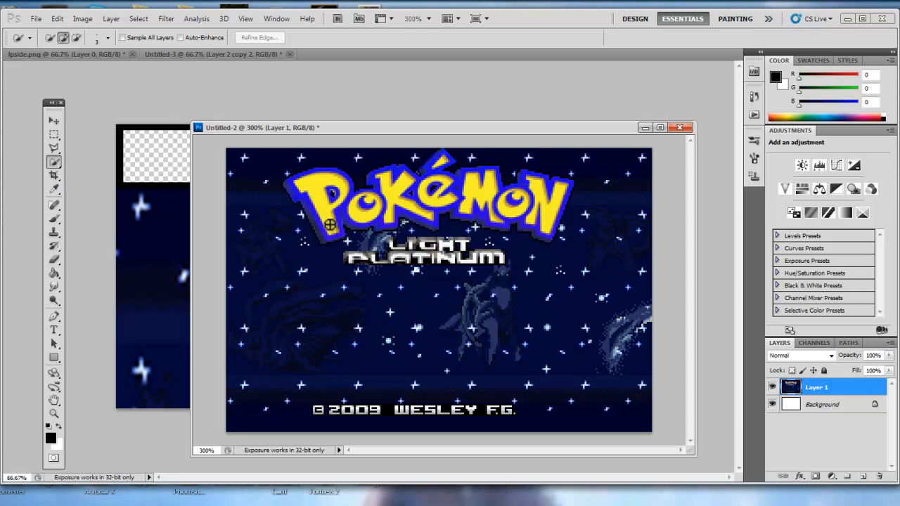
left_click_drag(330, 230, 314, 184)
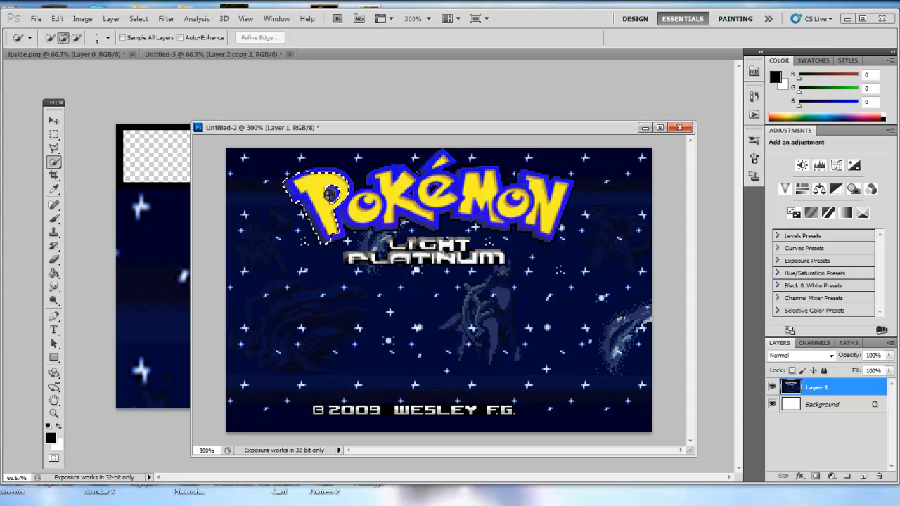
left_click_drag(356, 204, 547, 210)
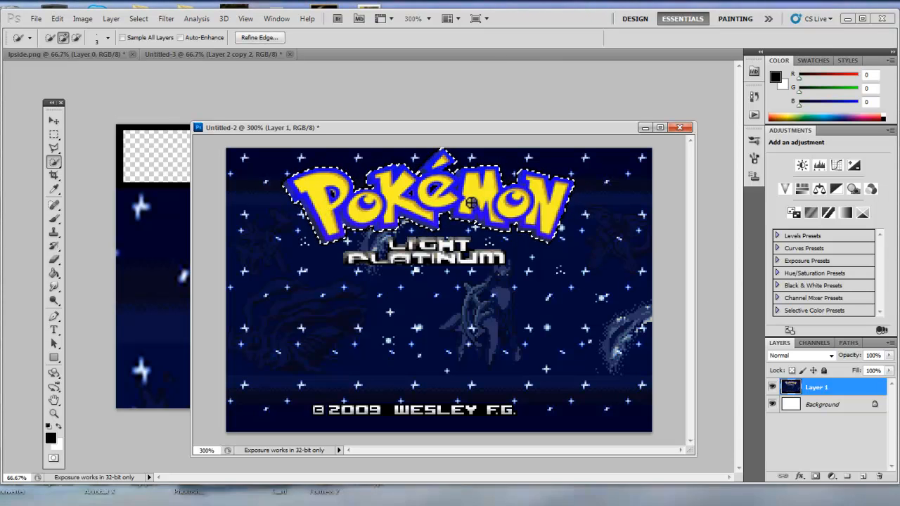
Copy the selected logo to its own layer and hide the original title-screen layer.
key("ctrl+j")
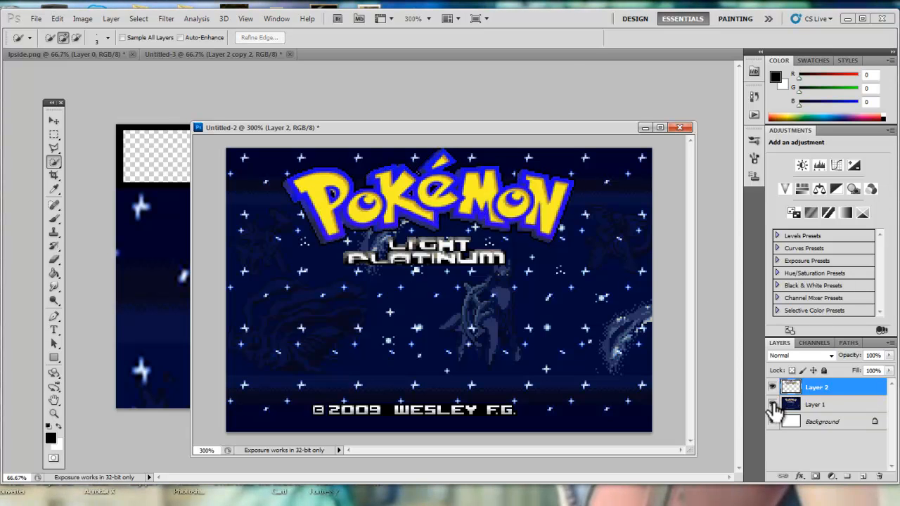
left_click(773, 406)
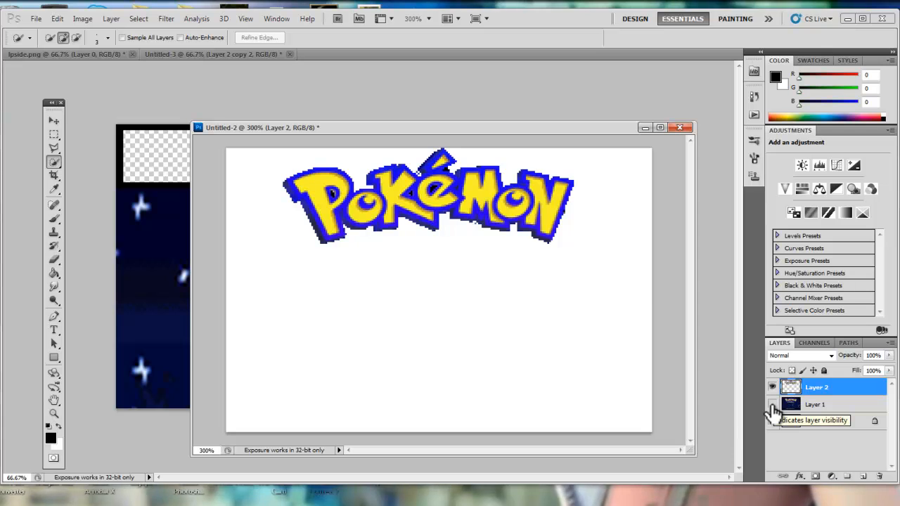
left_click(773, 406)
left_click(773, 406)
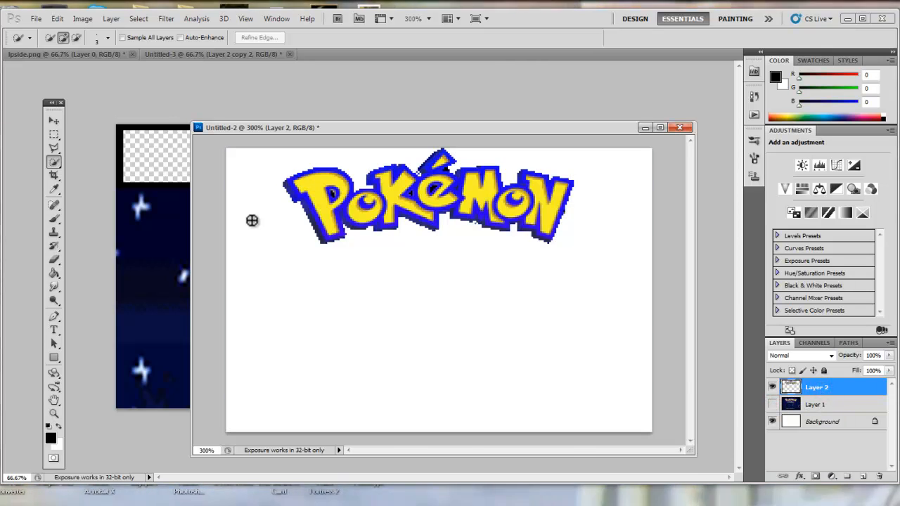
Sample the logo's blue outline with the Eyedropper and copy its hex colour 2810b8 from the colour picker.
left_click(54, 189)
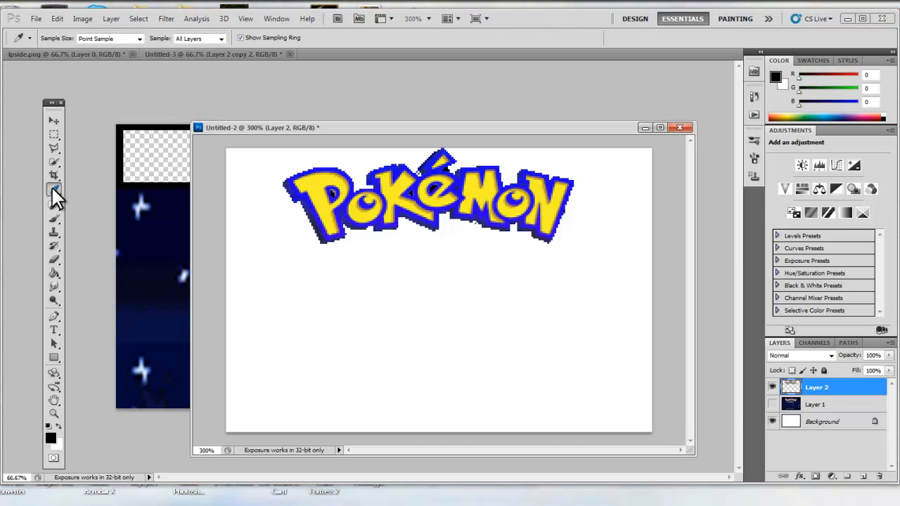
left_click(325, 229)
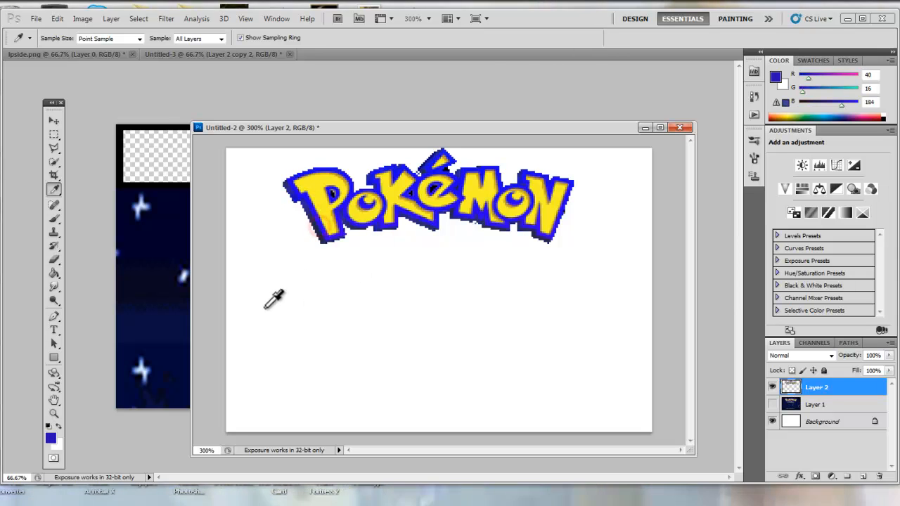
left_click(50, 438)
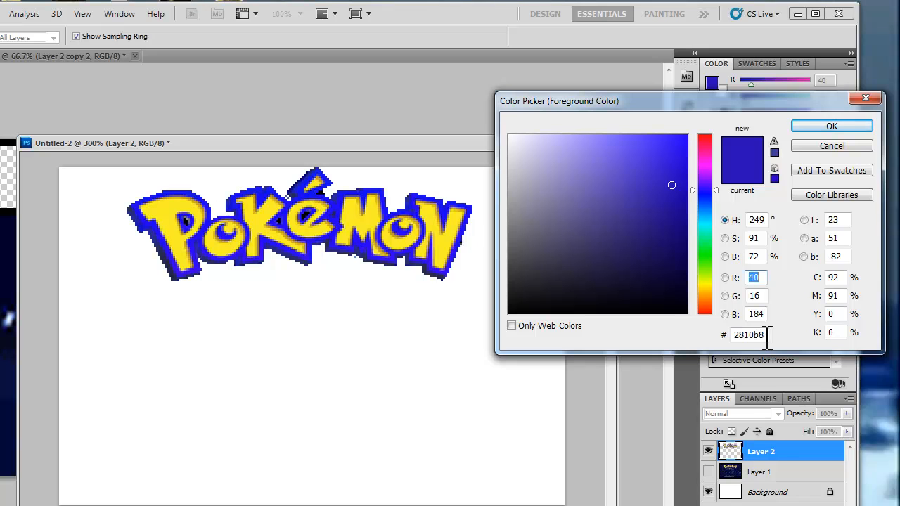
left_click(767, 335)
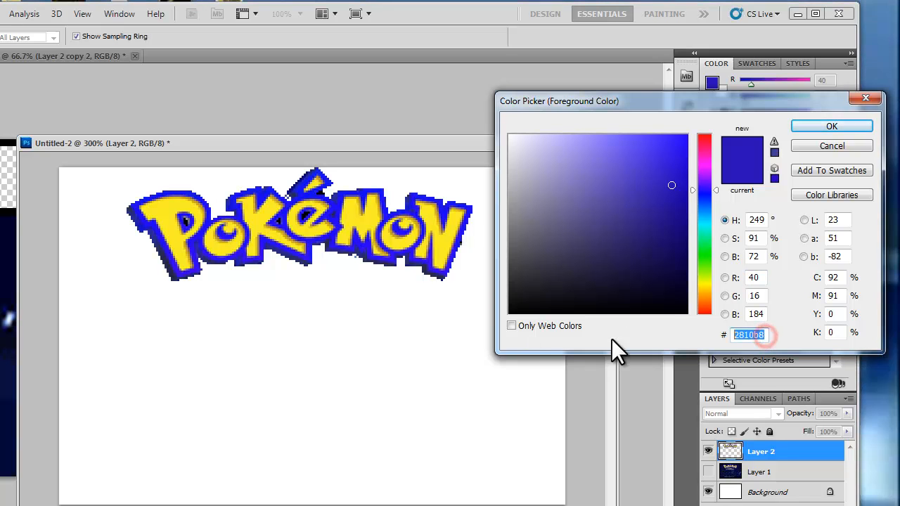
left_click(835, 147)
Add a Stroke layer style to the logo layer using the pasted blue colour 2810b8 with a smaller stroke size.
right_click(772, 461)
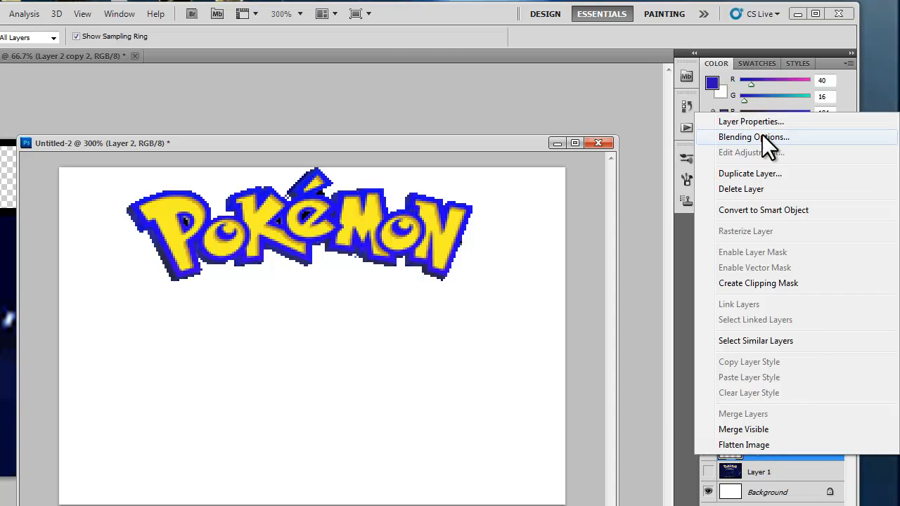
left_click(761, 135)
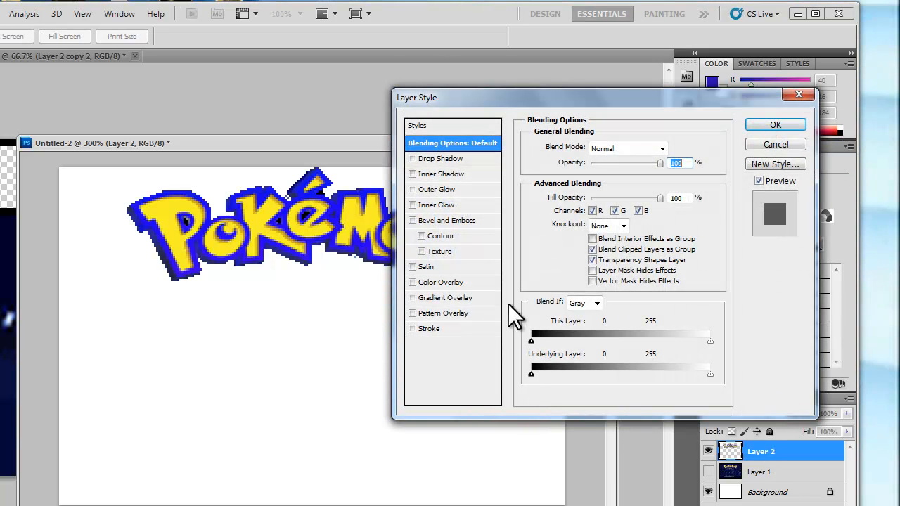
left_click(435, 330)
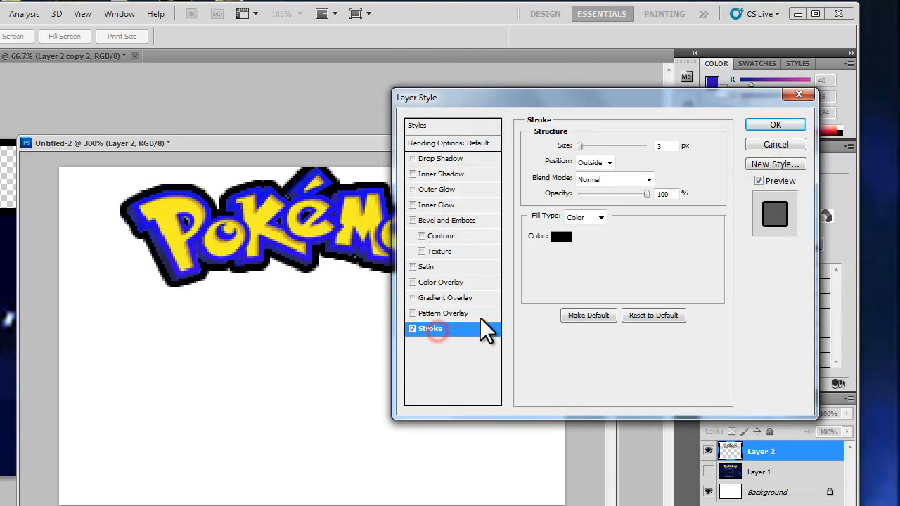
left_click(562, 237)
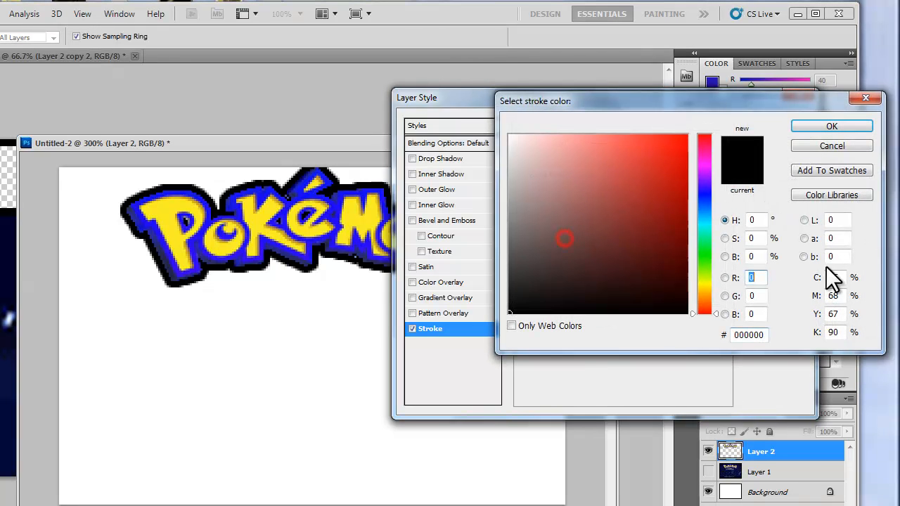
left_click_drag(767, 336, 266, 328)
key("ctrl+v")
left_click(840, 124)
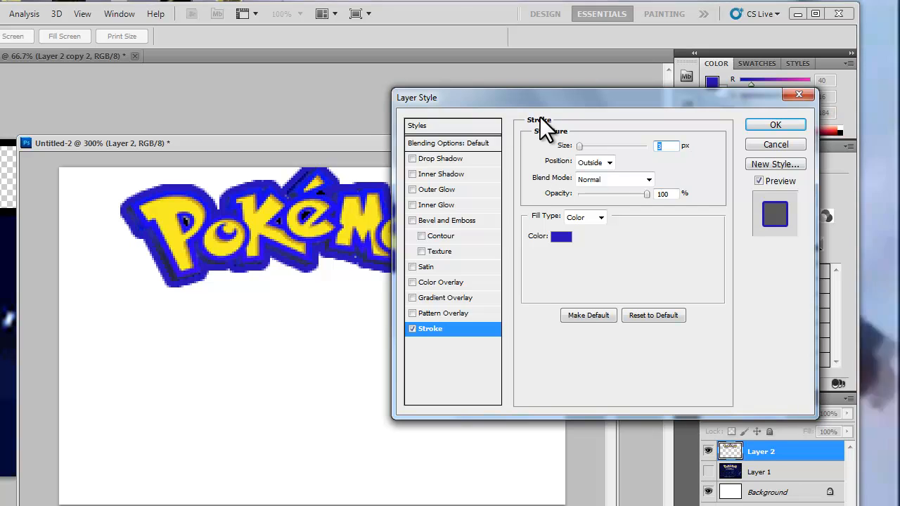
left_click_drag(550, 102, 618, 110)
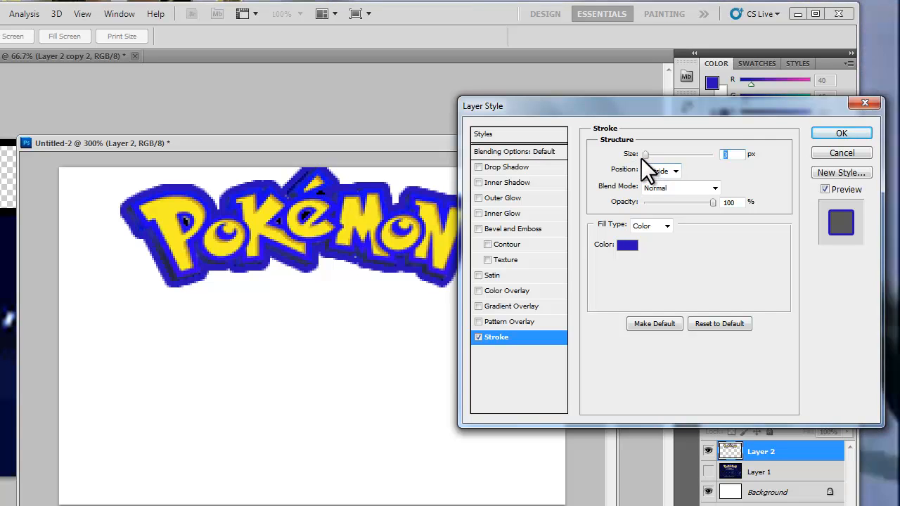
left_click_drag(646, 154, 641, 158)
left_click(841, 135)
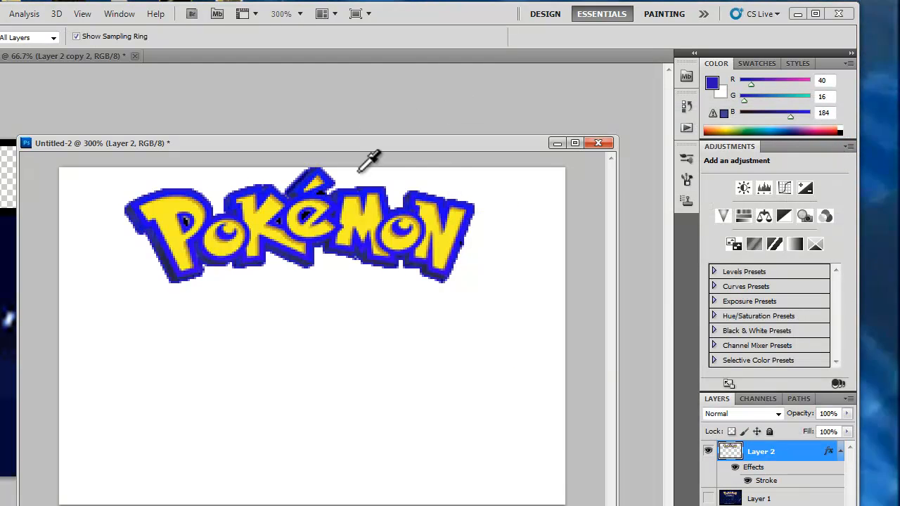
Show the title-screen layer again and make it the active layer.
left_click(384, 148)
left_click_drag(385, 148, 416, 312)
left_click_drag(526, 271, 524, 152)
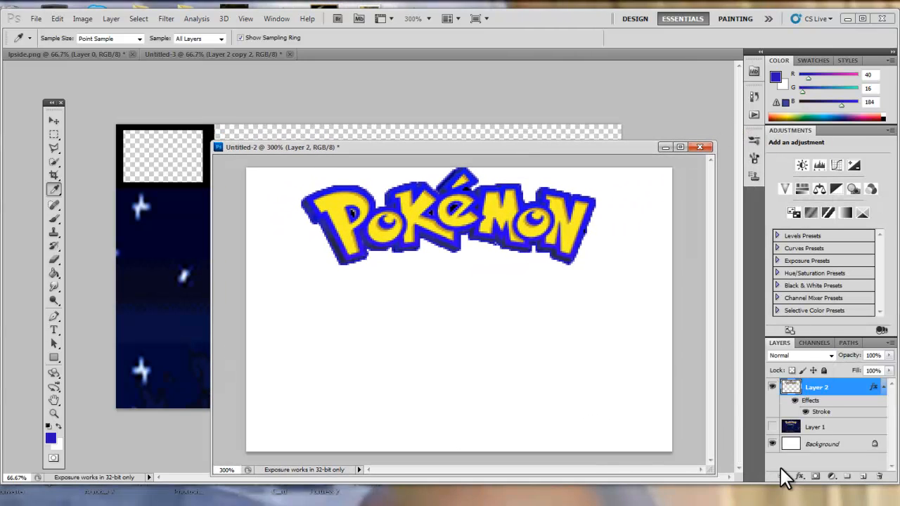
left_click(773, 427)
left_click(837, 428)
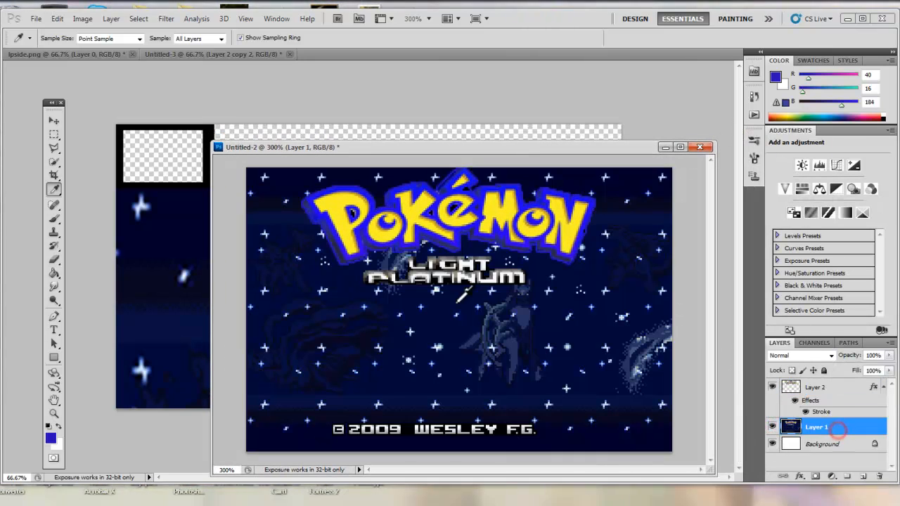
Select the Light Platinum text with the Magic Wand, copy it to its own layer and hide the title-screen layer.
left_click(53, 161)
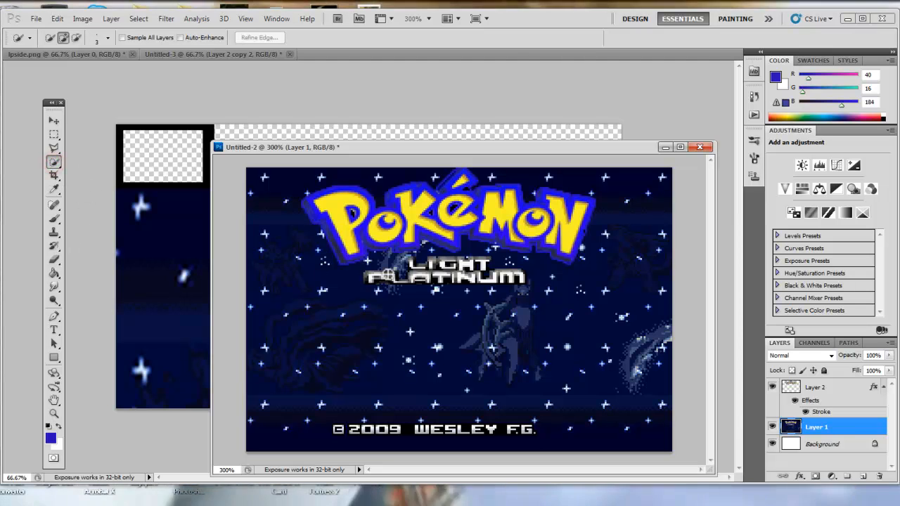
mouse_move(372, 276)
left_mouse_down()
mouse_move(522, 277)
mouse_move(413, 266)
left_mouse_up()
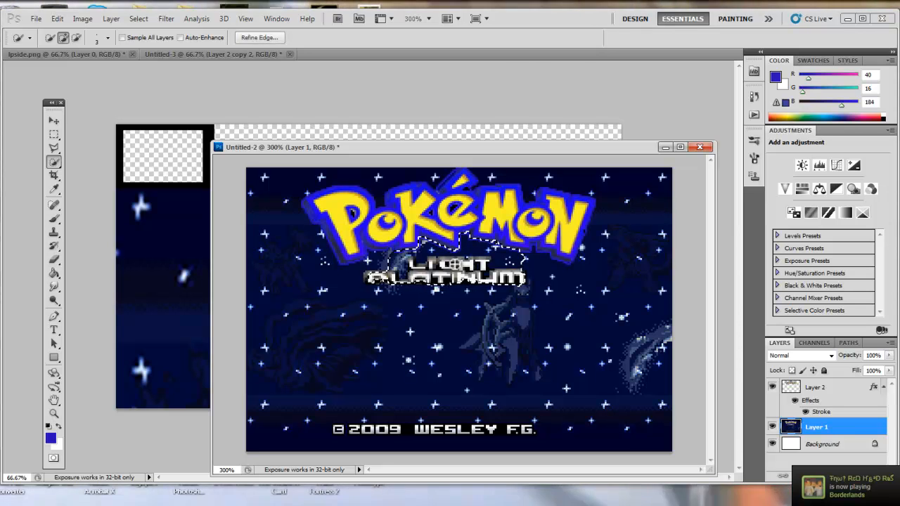
left_click(57, 160)
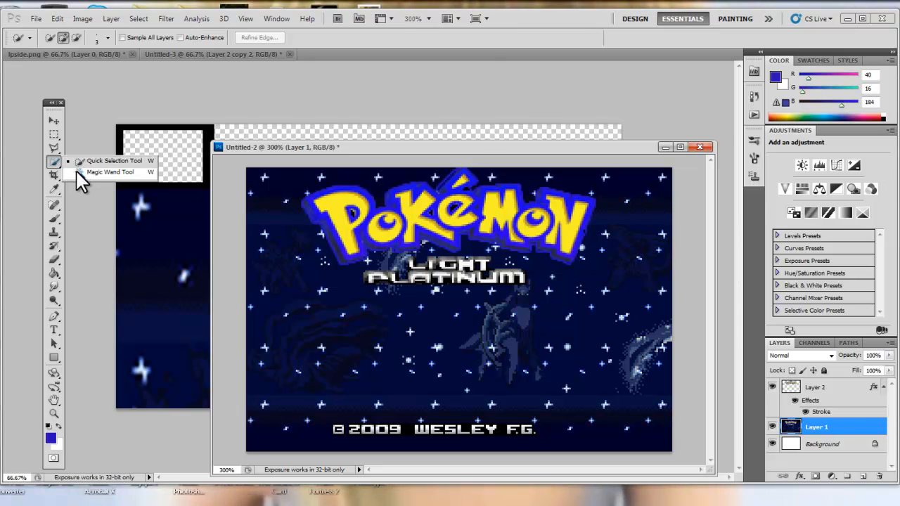
left_click(76, 172)
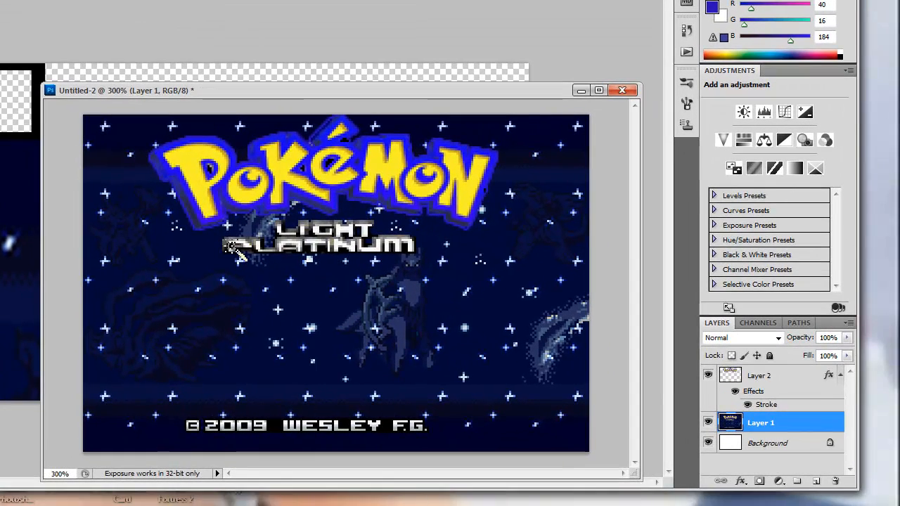
left_click(233, 245)
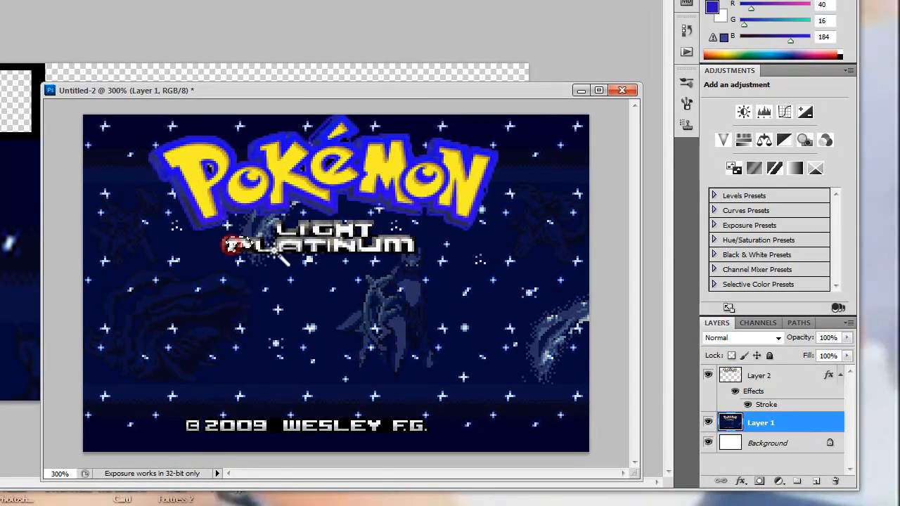
left_click(281, 246)
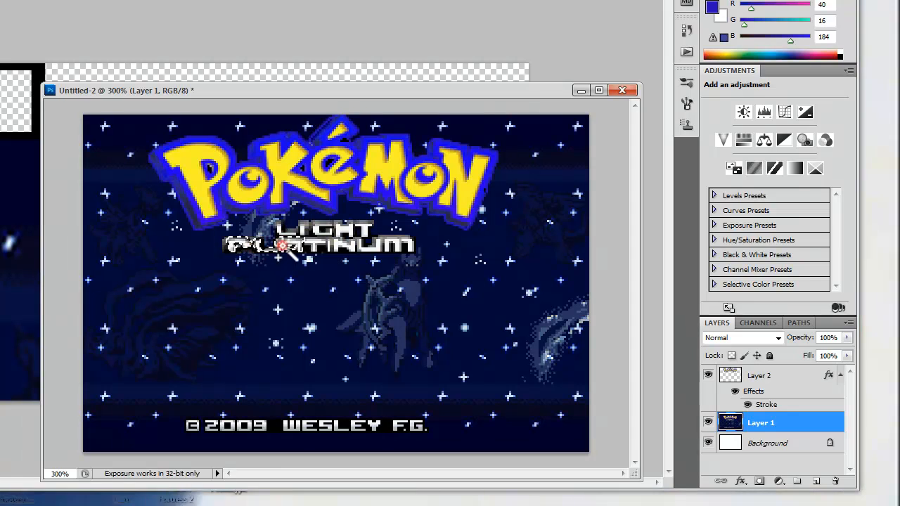
left_click(338, 246)
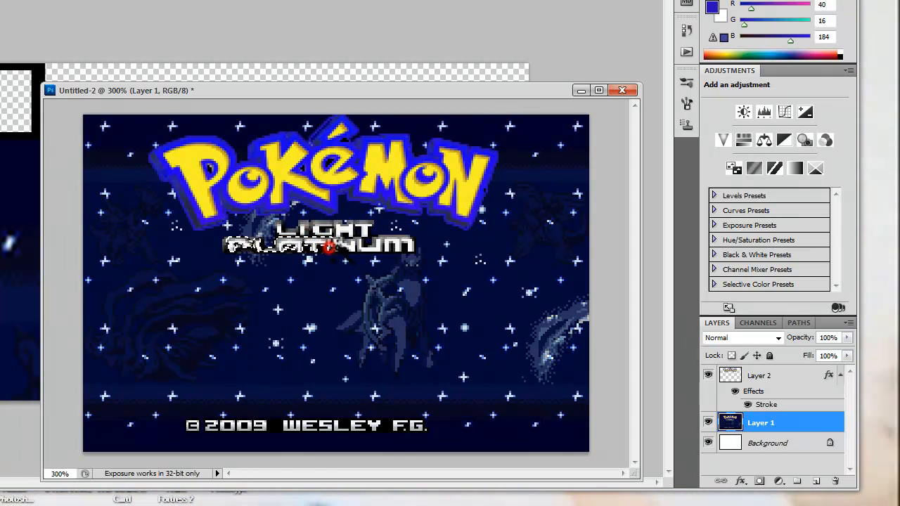
left_click(392, 243)
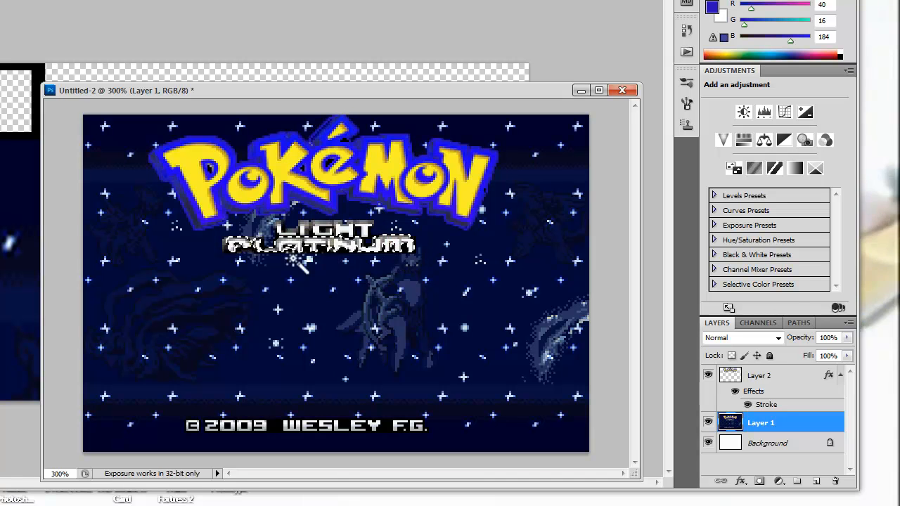
left_click(239, 243)
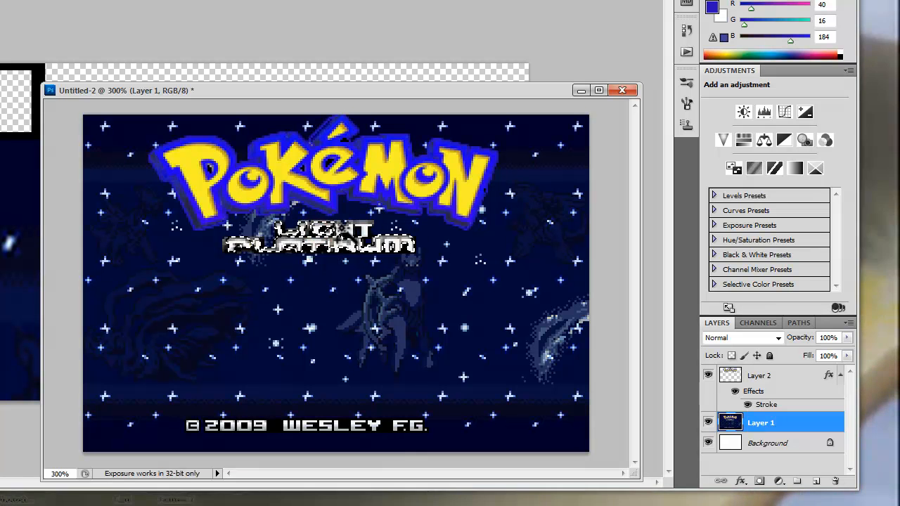
left_click(345, 232)
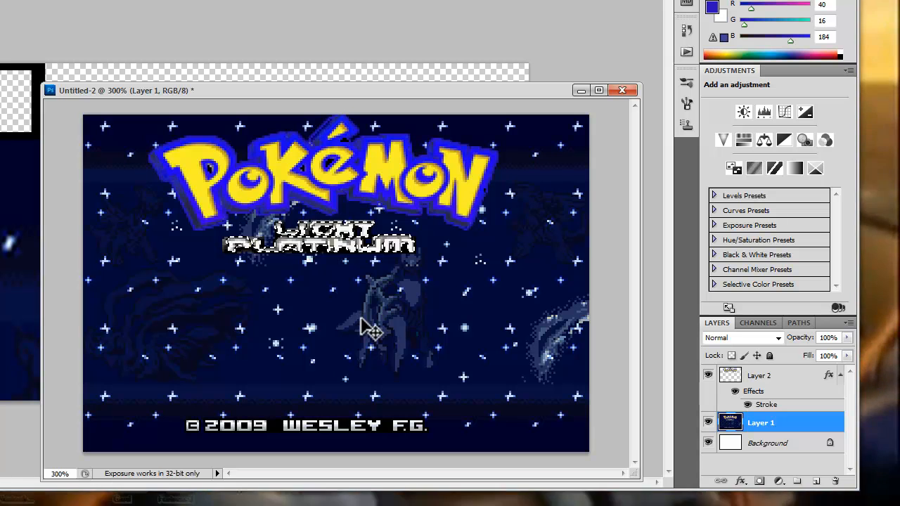
key("ctrl+j")
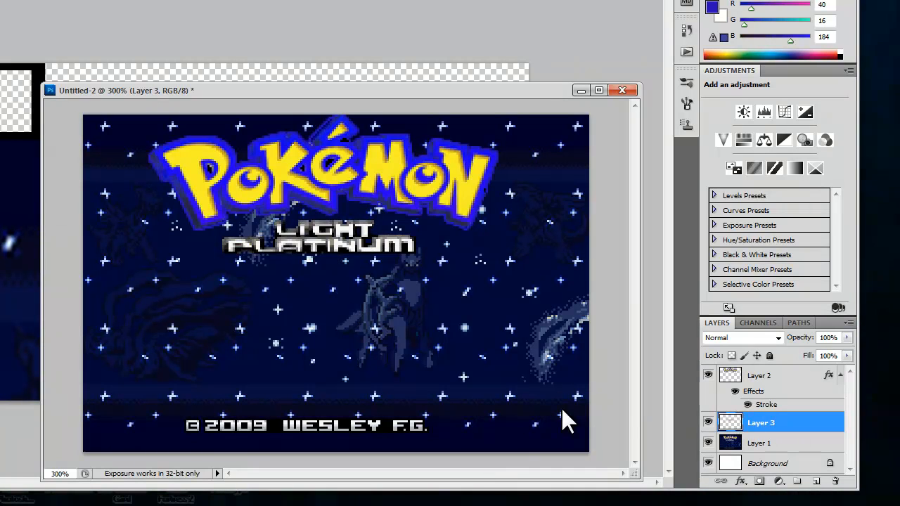
left_click(709, 443)
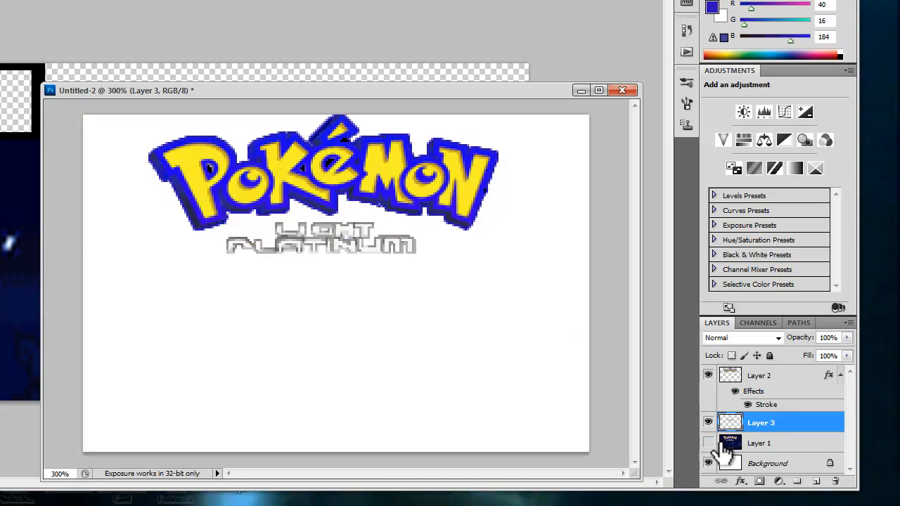
Add a black Stroke layer style with a reduced size to the Light Platinum text layer.
right_click(761, 422)
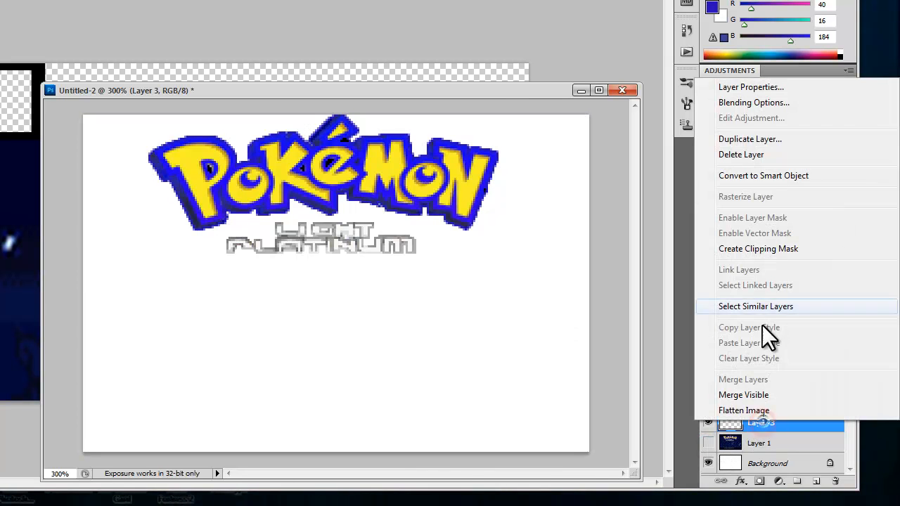
left_click(790, 105)
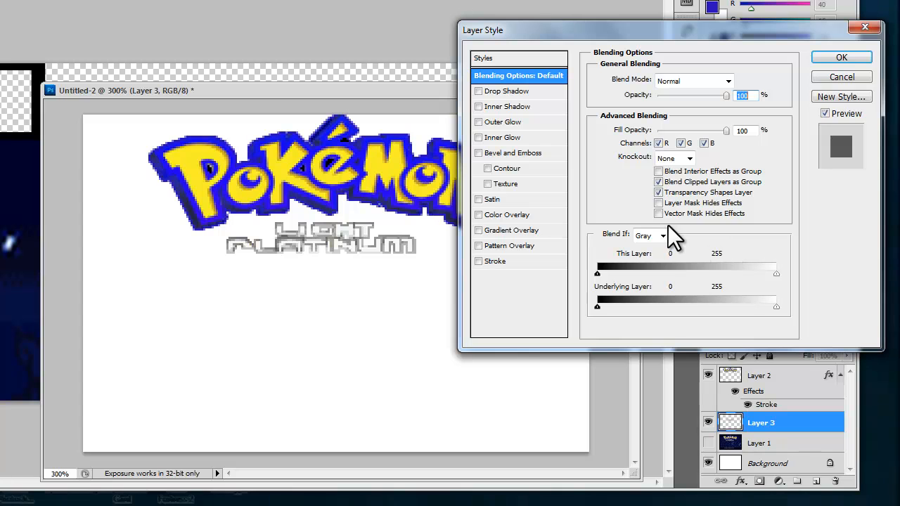
left_click(502, 261)
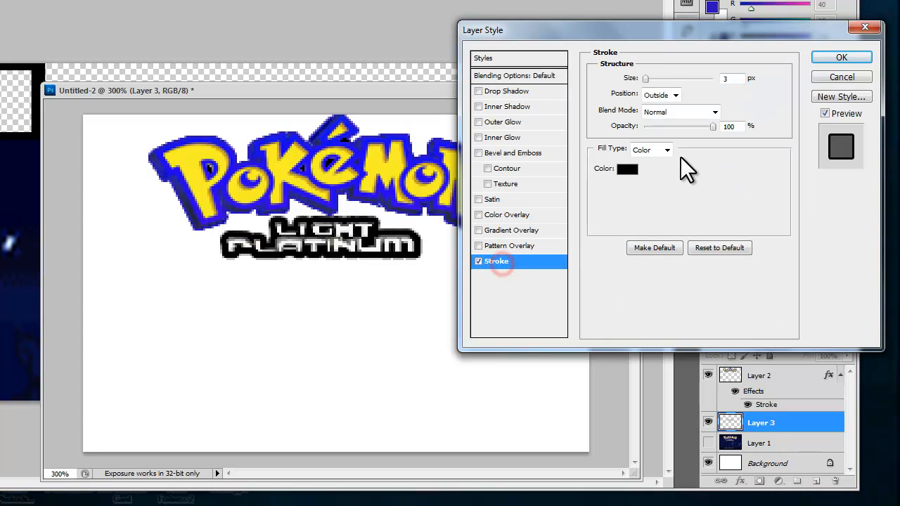
left_click_drag(646, 79, 632, 80)
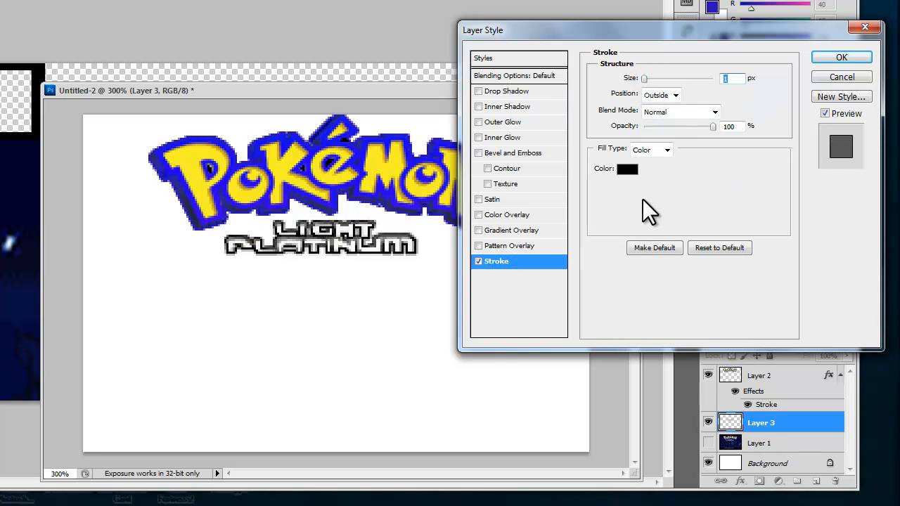
left_click(826, 56)
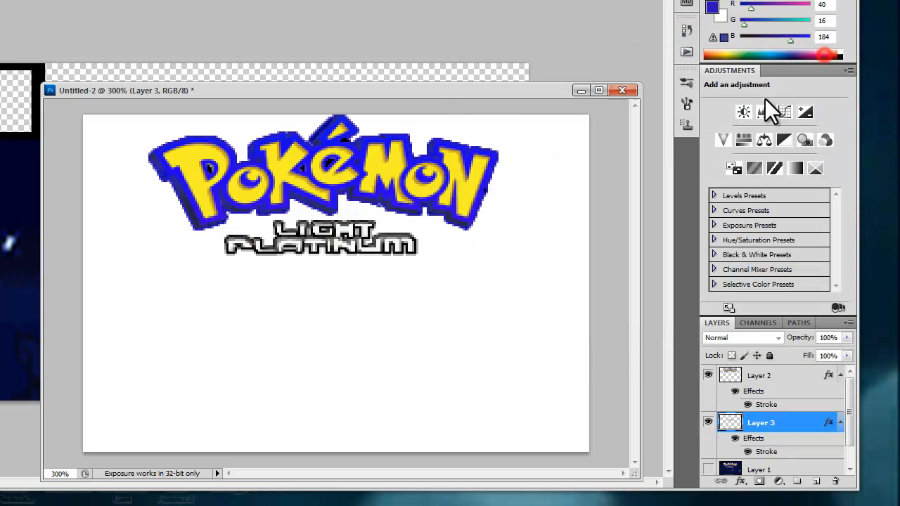
right_click(809, 427)
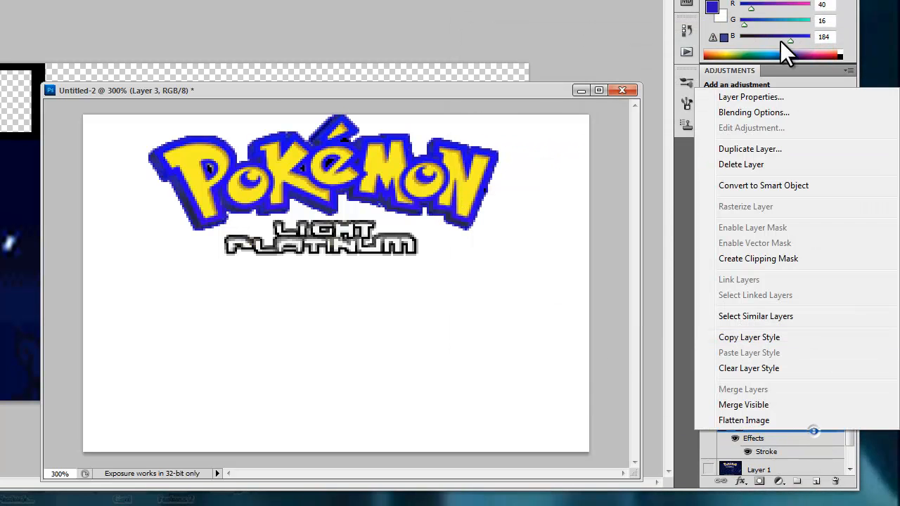
left_click(774, 114)
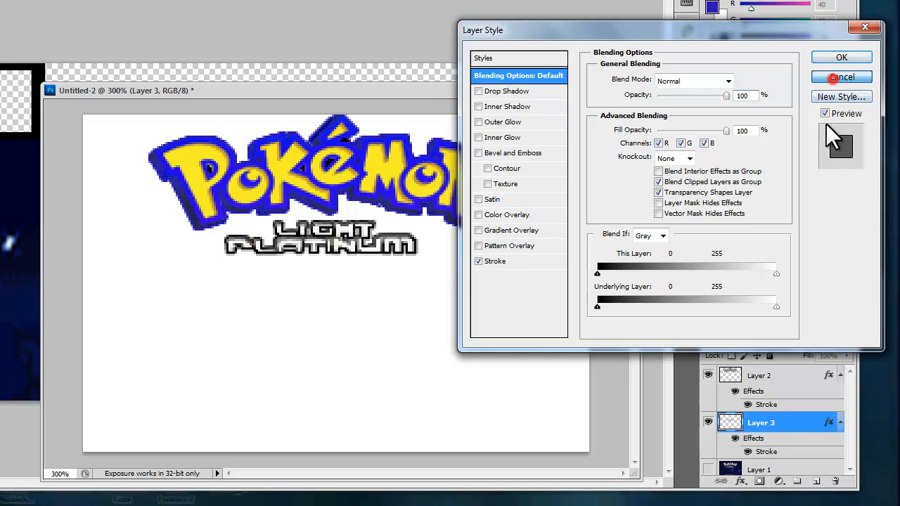
left_click(834, 79)
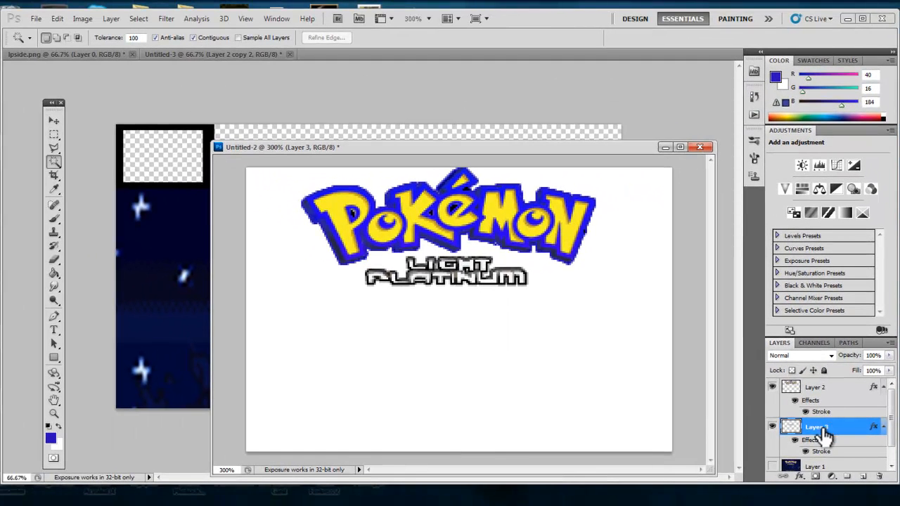
Select both logo and text layers and drag them into the overlay document.
left_click(816, 388, "shift")
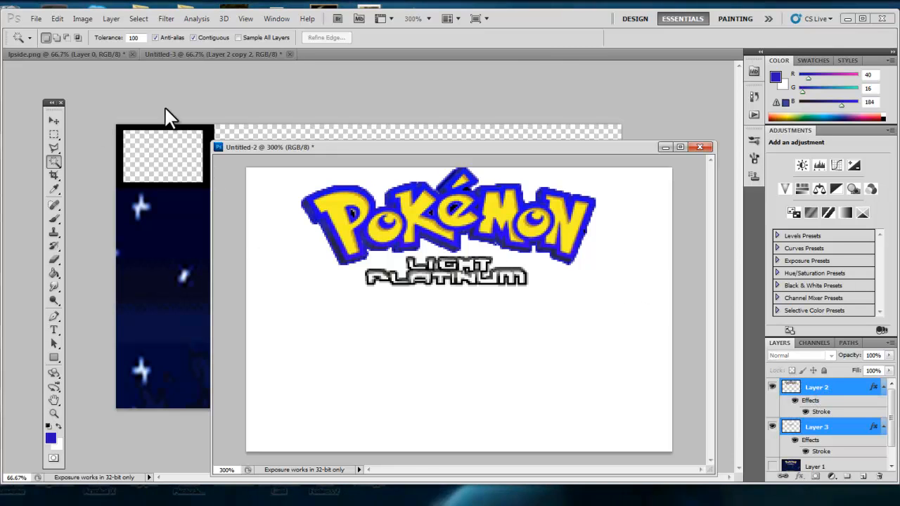
left_click(48, 122)
left_click_drag(470, 146, 482, 346)
left_click_drag(461, 415, 454, 232)
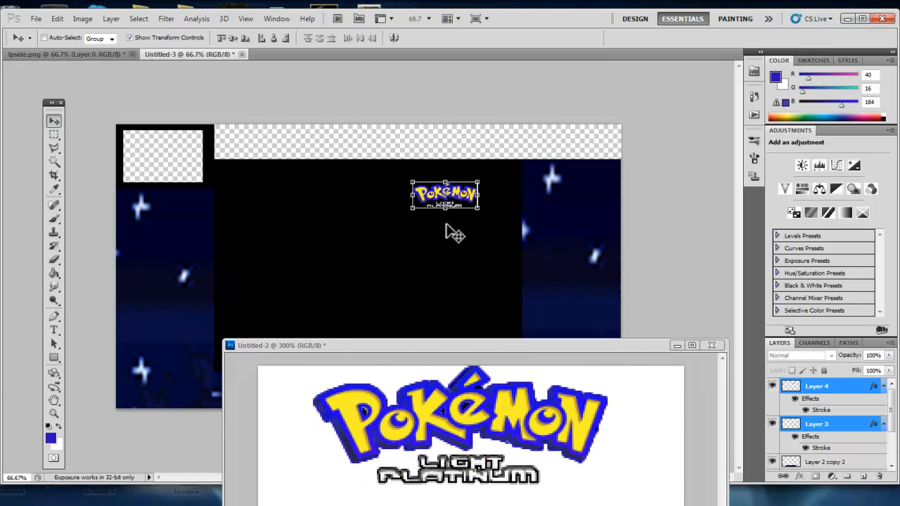
Move the logo and text into the top strip beside the webcam frame.
left_click(677, 346)
left_click_drag(464, 193, 289, 148)
right_click(565, 251)
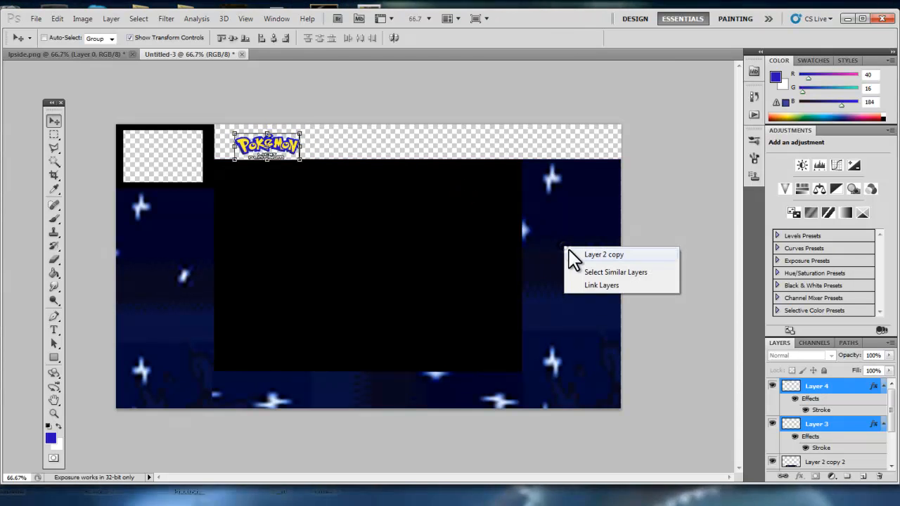
Fill the top strip behind the logo with a copy of a starry border piece, rotated about -90° and stretched across the width.
left_click(596, 255)
left_click_drag(609, 327, 364, 229)
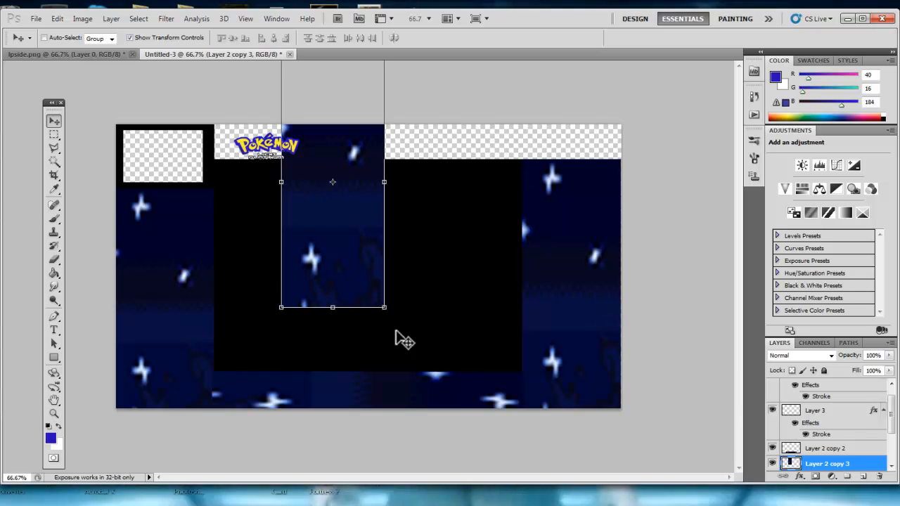
left_click_drag(393, 318, 515, 100)
left_click_drag(410, 221, 416, 162)
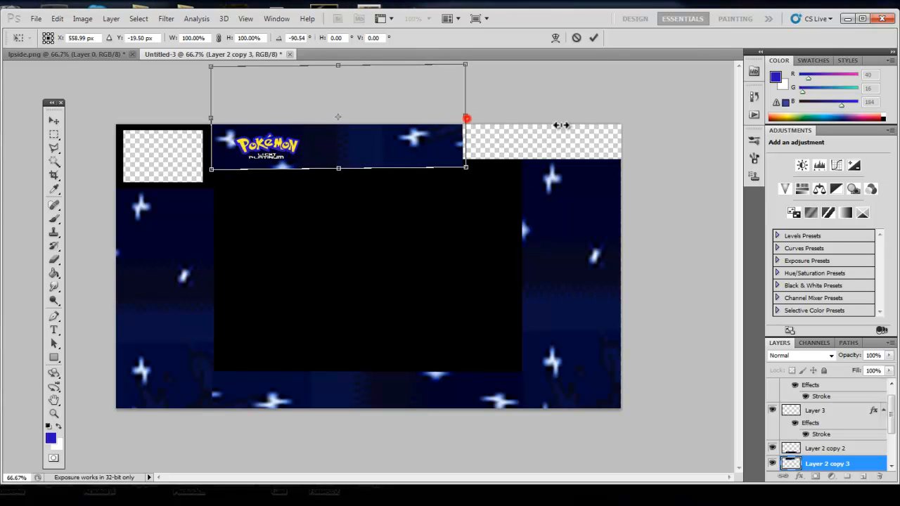
left_click_drag(466, 118, 705, 132)
left_click_drag(696, 176, 695, 176)
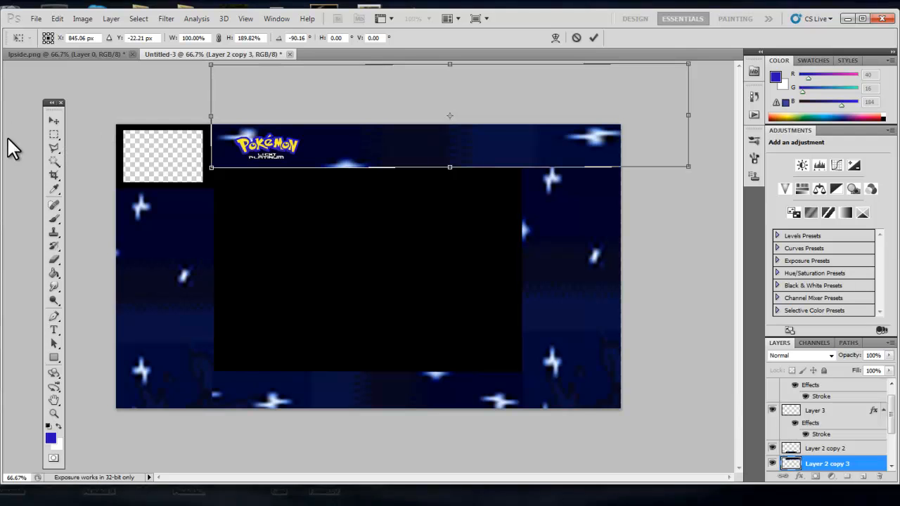
left_click(53, 121)
left_click(417, 205)
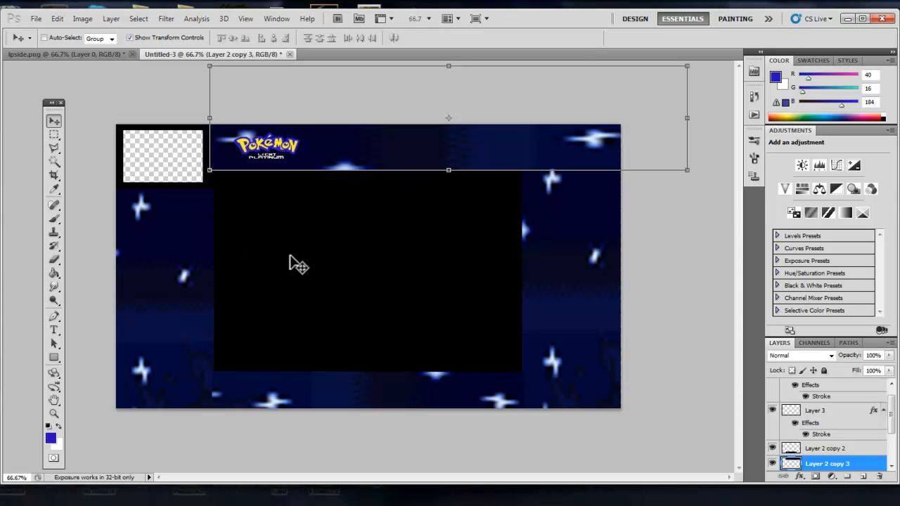
Enlarge the Pokémon logo layer to about 257% in the top strip.
left_click(54, 134)
scroll(870, 440, "down", 3)
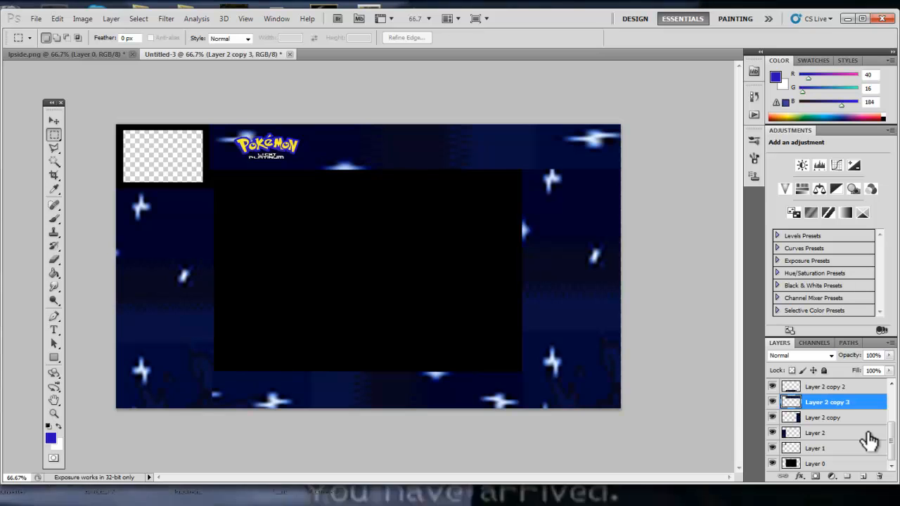
scroll(859, 450, "up", 3)
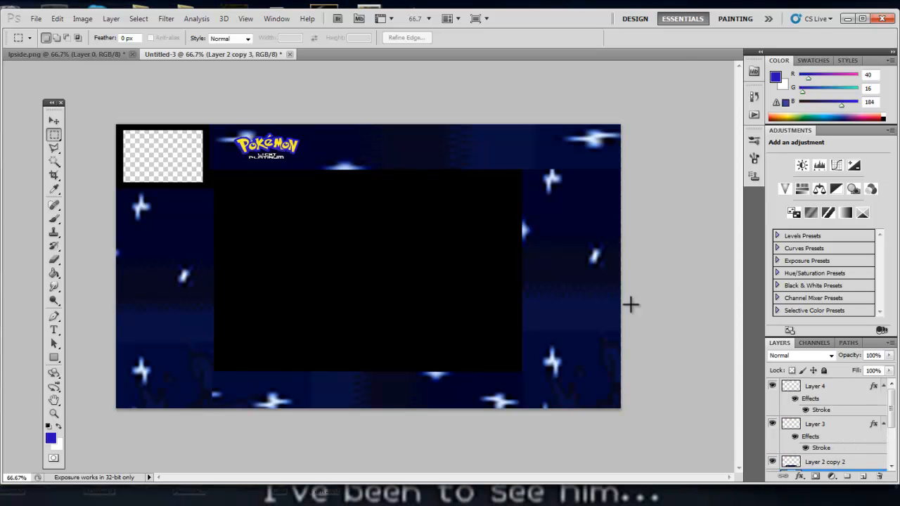
left_click(54, 120)
right_click(261, 155)
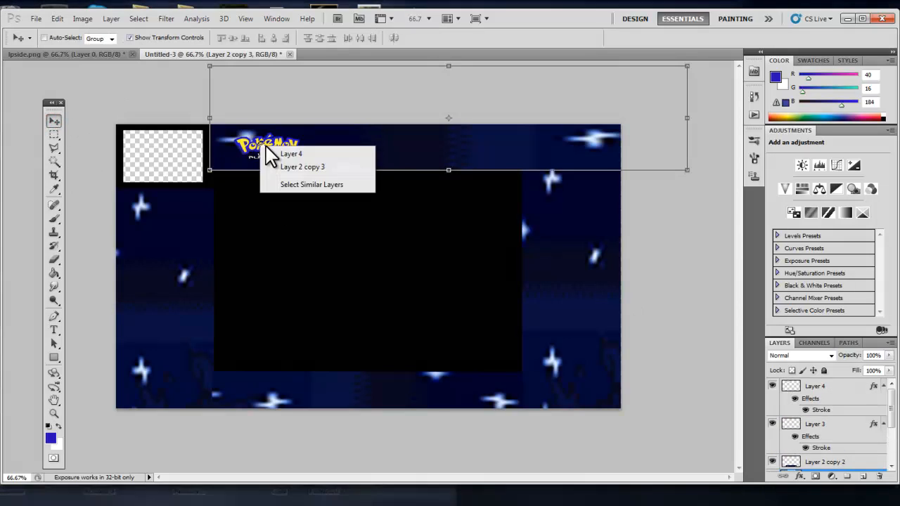
left_click(301, 152)
left_click_drag(301, 154, 360, 160)
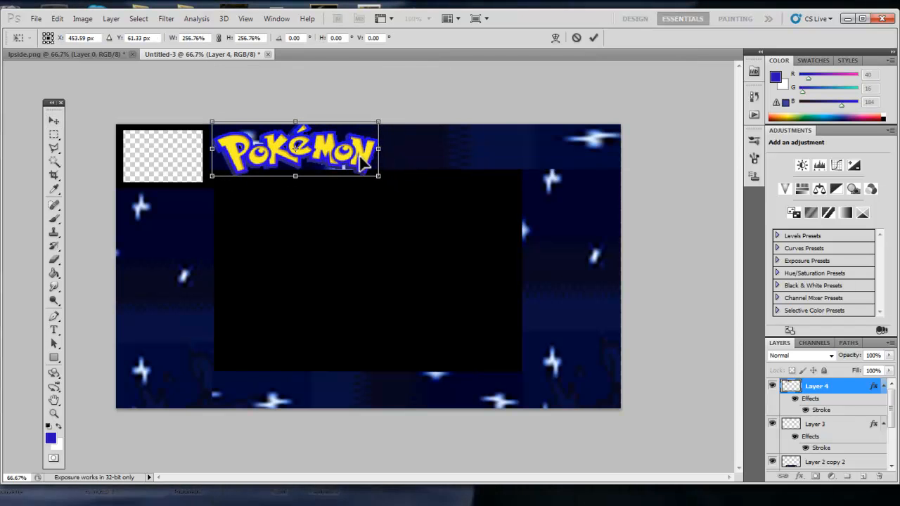
left_click(42, 122)
left_click(375, 202)
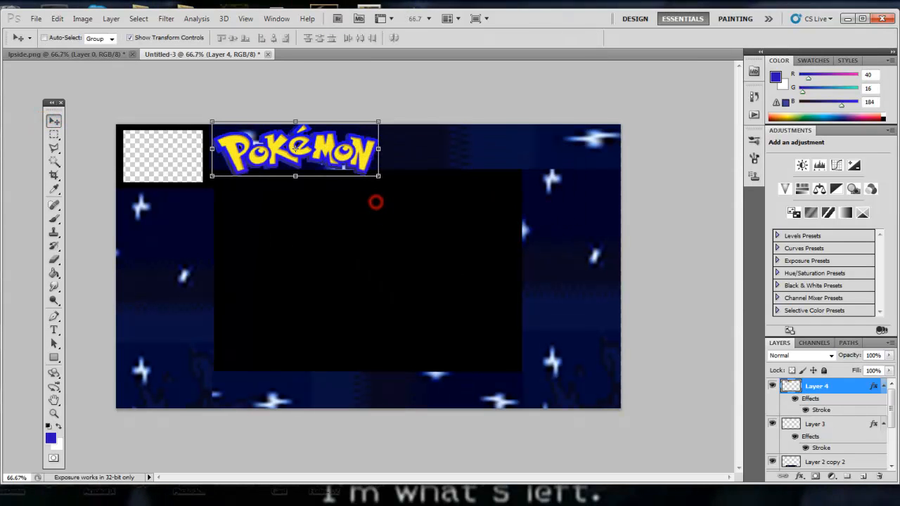
Move the Light Platinum text beside the Pokémon logo and enlarge it.
left_click(814, 424)
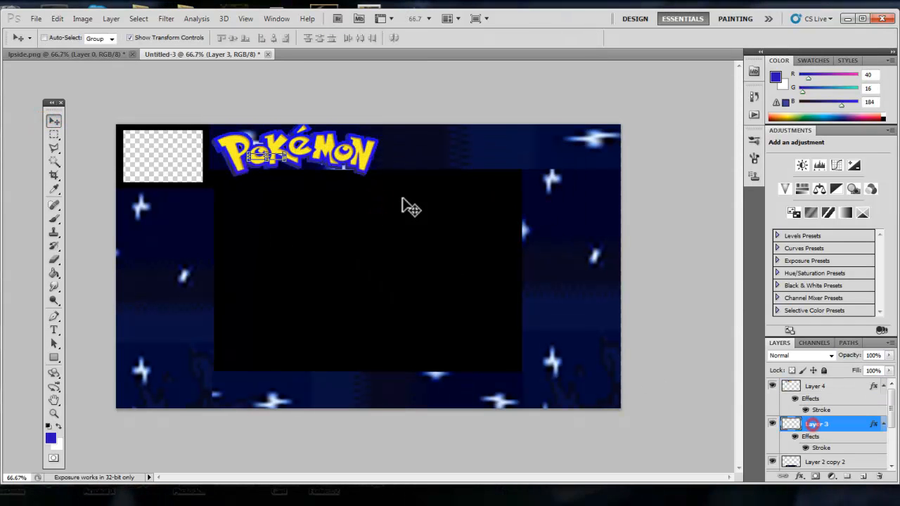
left_click(130, 38)
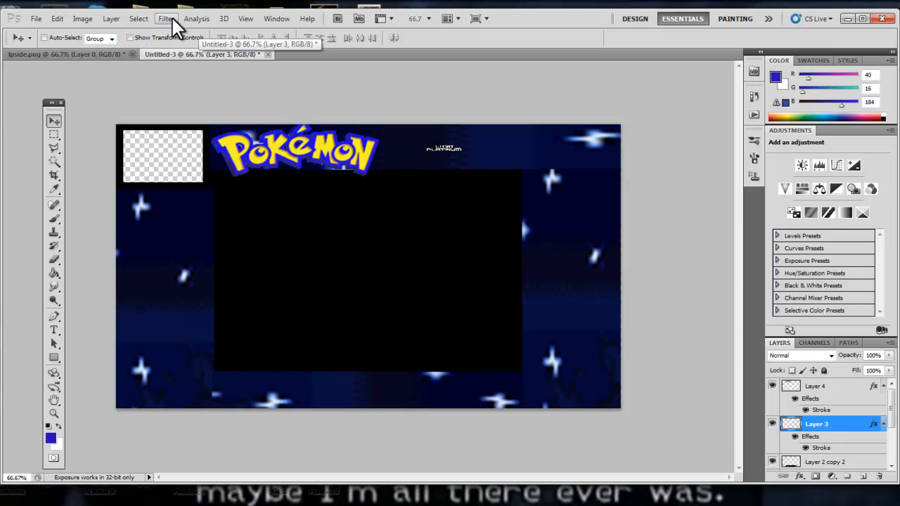
left_click_drag(464, 153, 579, 167)
mouse_move(524, 155)
left_mouse_down()
mouse_move(475, 154)
mouse_move(528, 158)
left_mouse_up()
left_click(53, 120)
left_click(376, 204)
Select both logo and text layers and scale them together to about 91% width and 83% height.
left_click(841, 386, "shift")
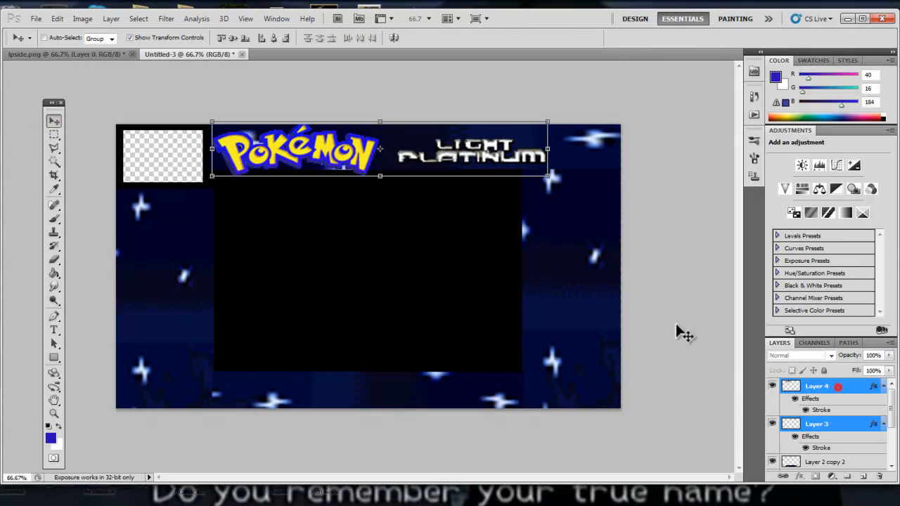
left_click_drag(542, 171, 481, 164)
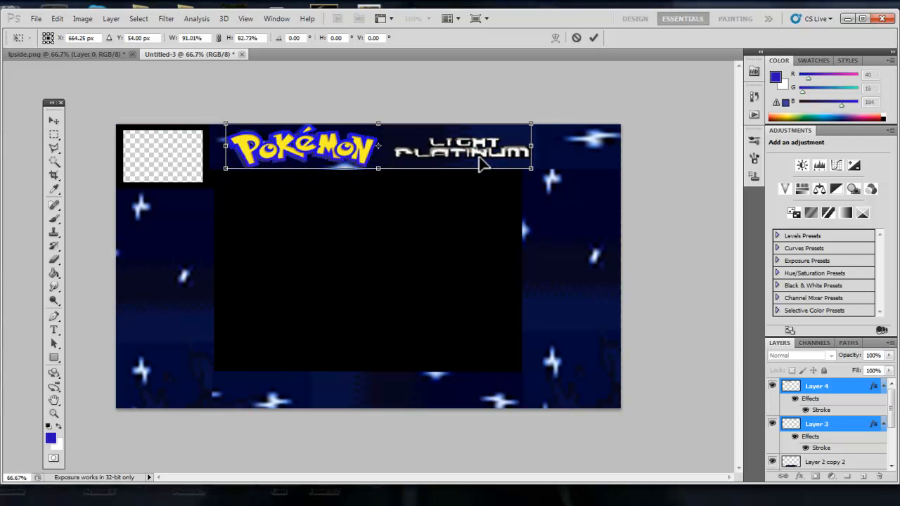
left_click(54, 134)
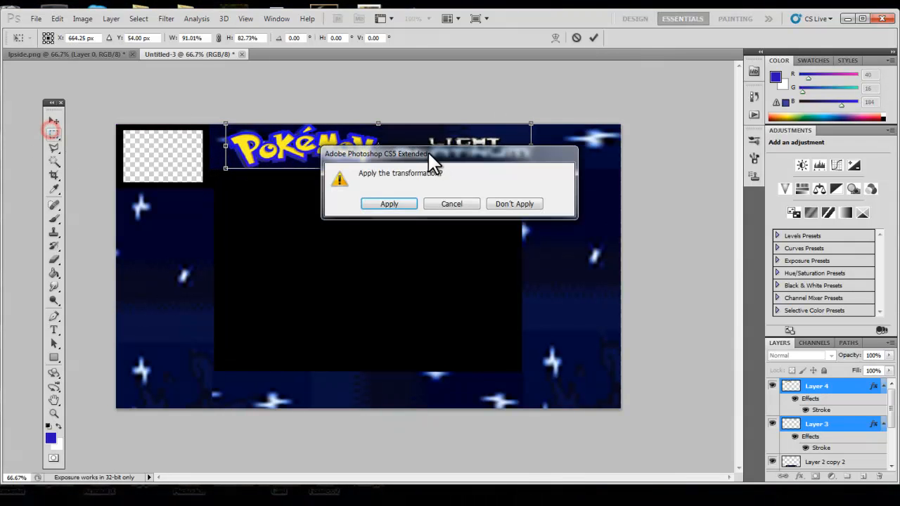
left_click(388, 204)
Compare with the reference overlay and narrow the logo and text together to about 91% width.
left_click(69, 53)
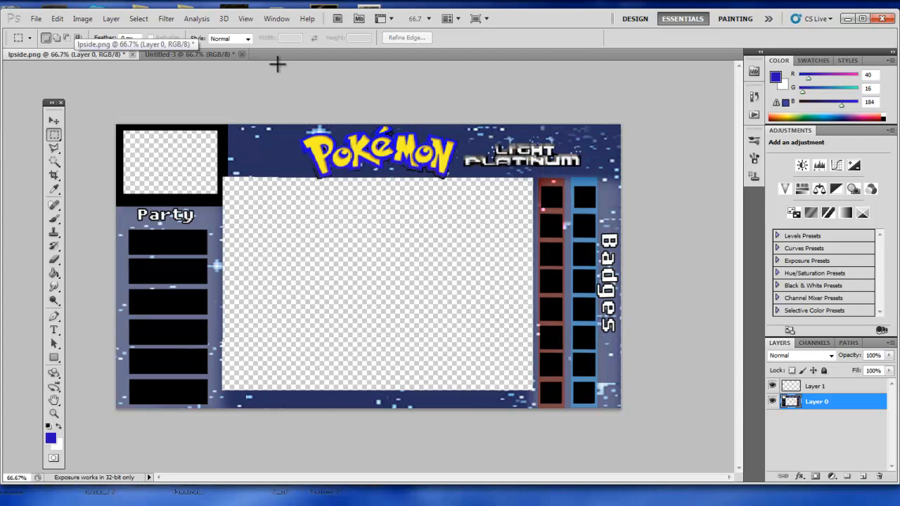
left_click(215, 53)
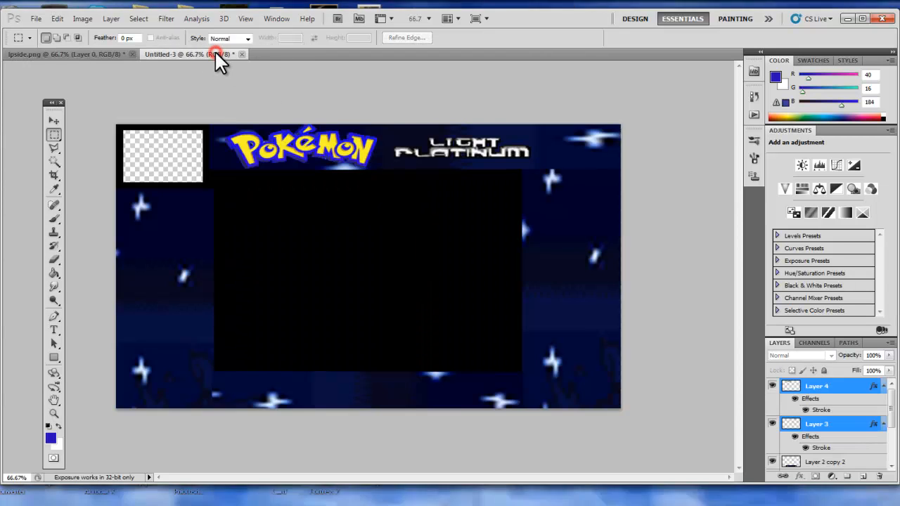
left_click(54, 121)
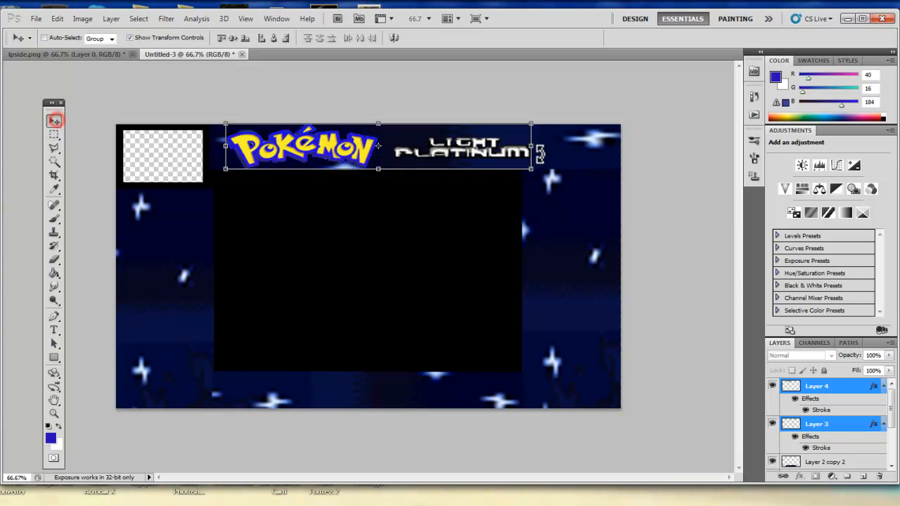
left_click_drag(536, 146, 505, 146)
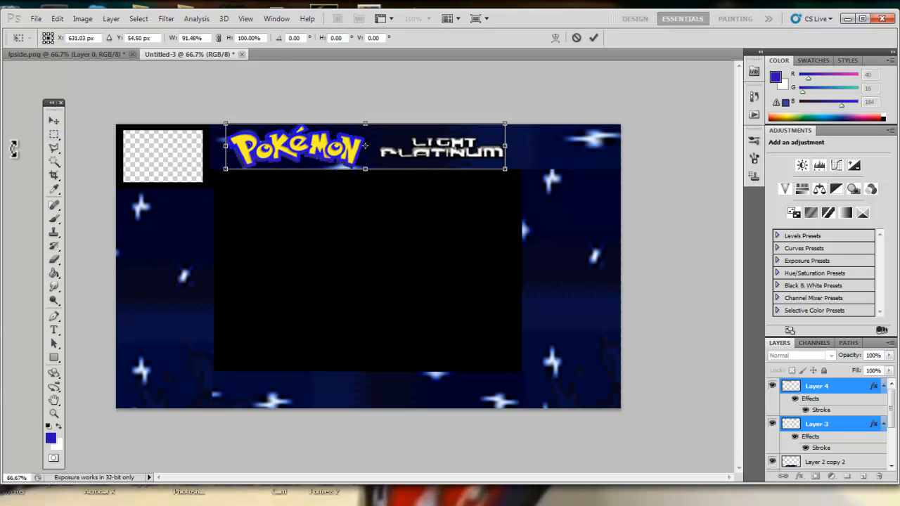
left_click(55, 121)
left_click(404, 200)
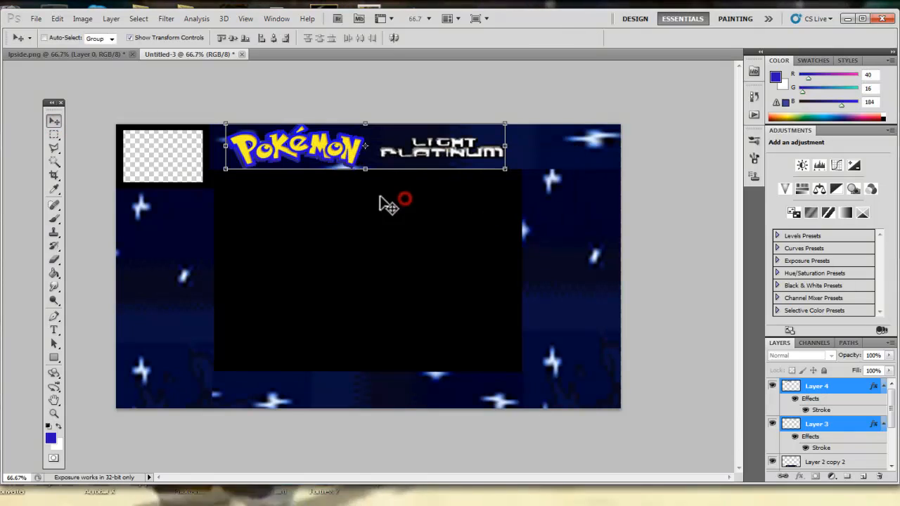
Add a new layer, fill the left border column with white, and set the layer opacity to 26%.
left_click(110, 52)
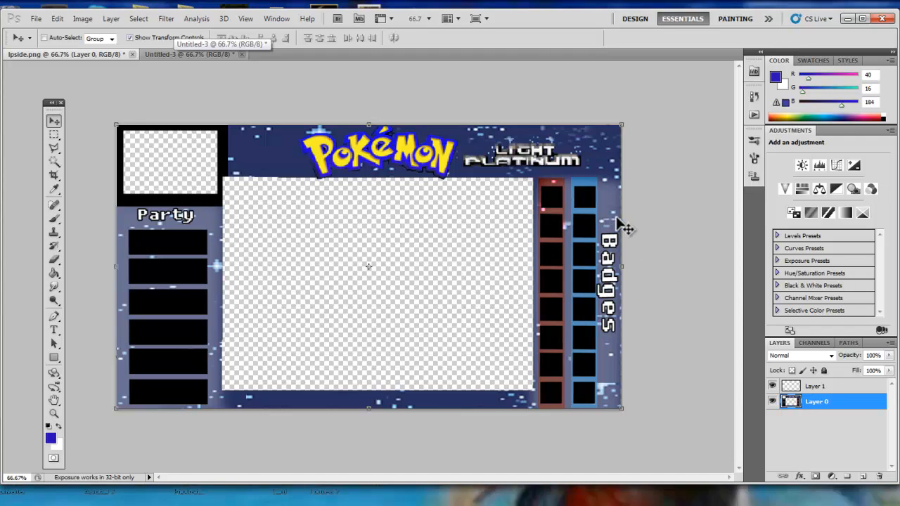
left_click(225, 57)
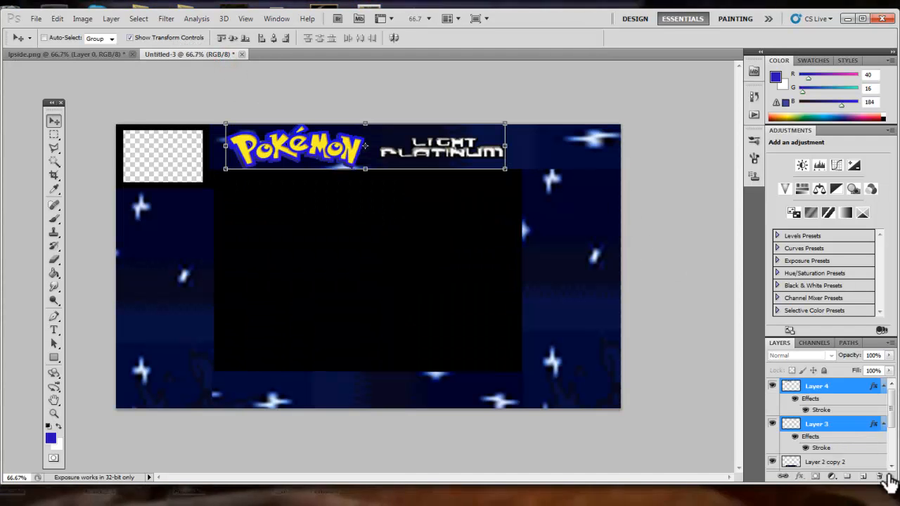
left_click(842, 386)
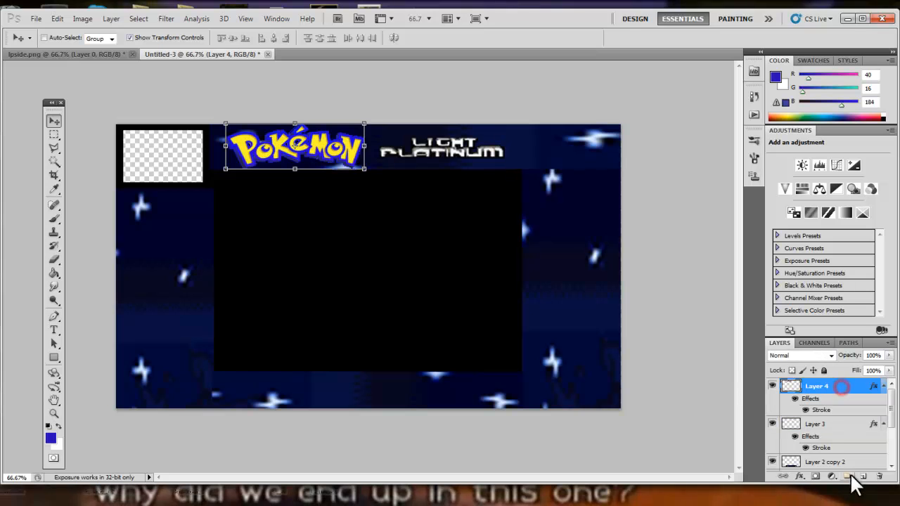
left_click(864, 477)
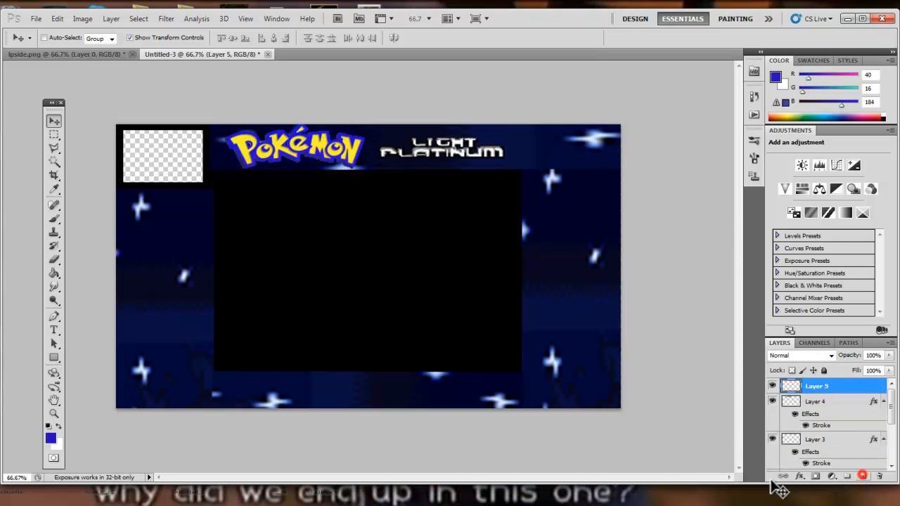
left_click(55, 134)
left_click_drag(118, 190, 209, 408)
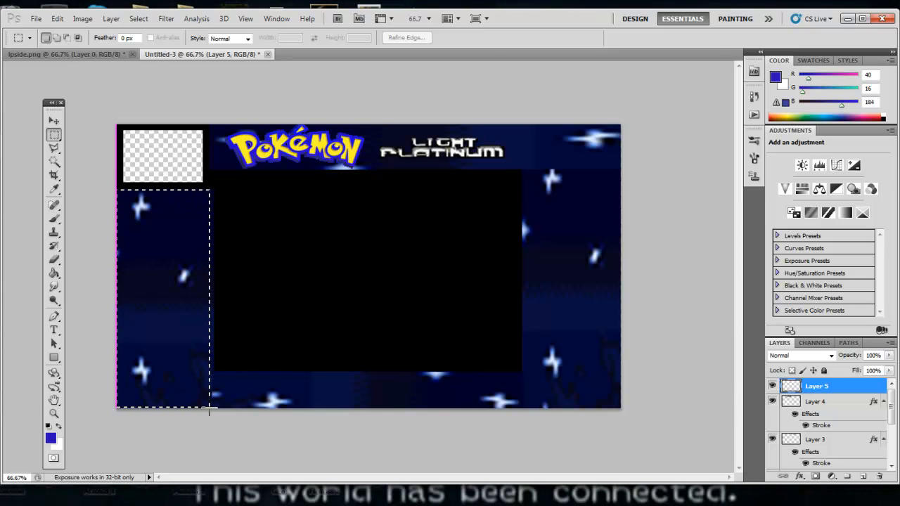
left_click(54, 273)
left_click(59, 426)
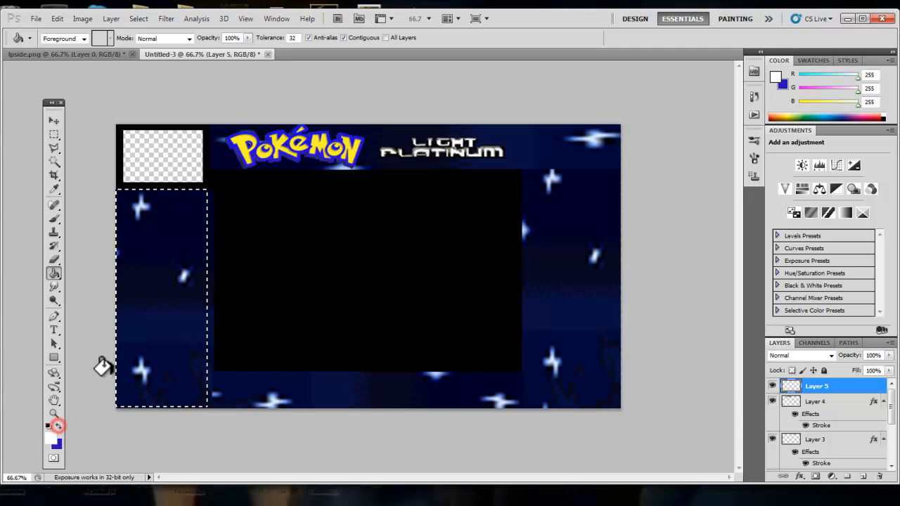
left_click(154, 263)
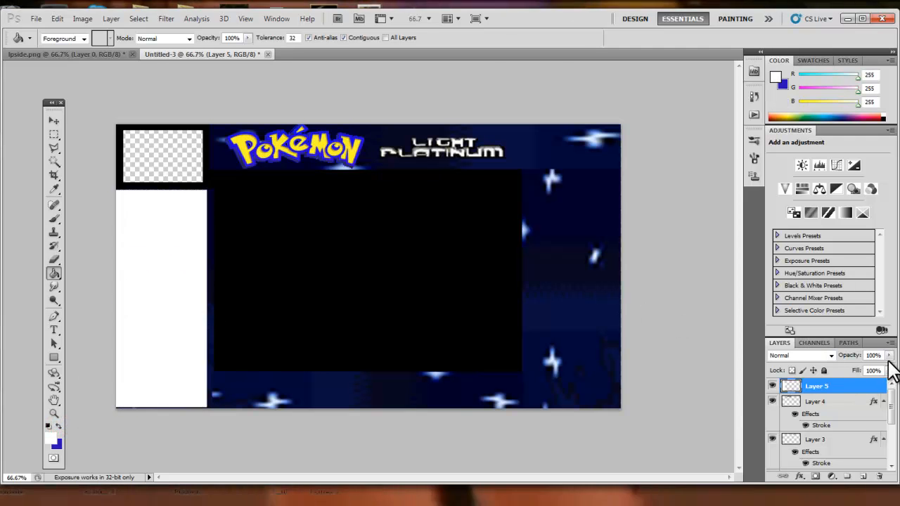
left_click(890, 356)
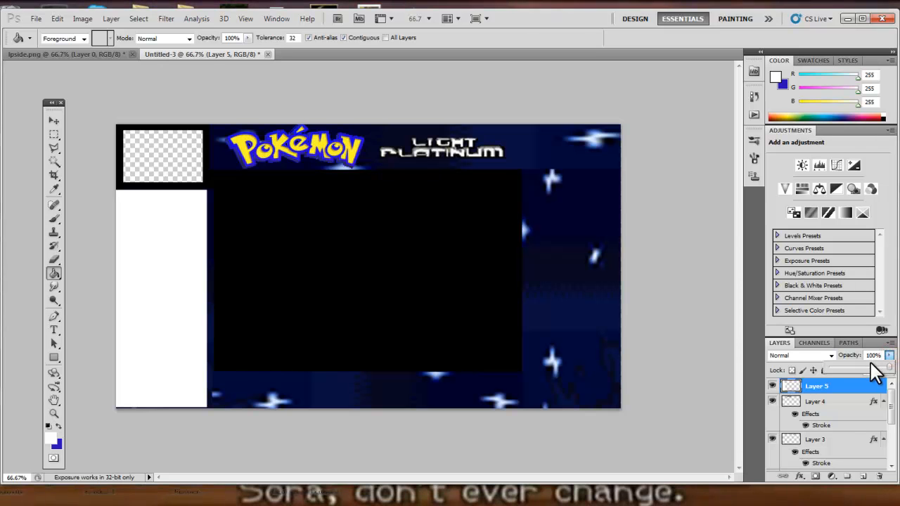
left_click_drag(859, 377, 846, 376)
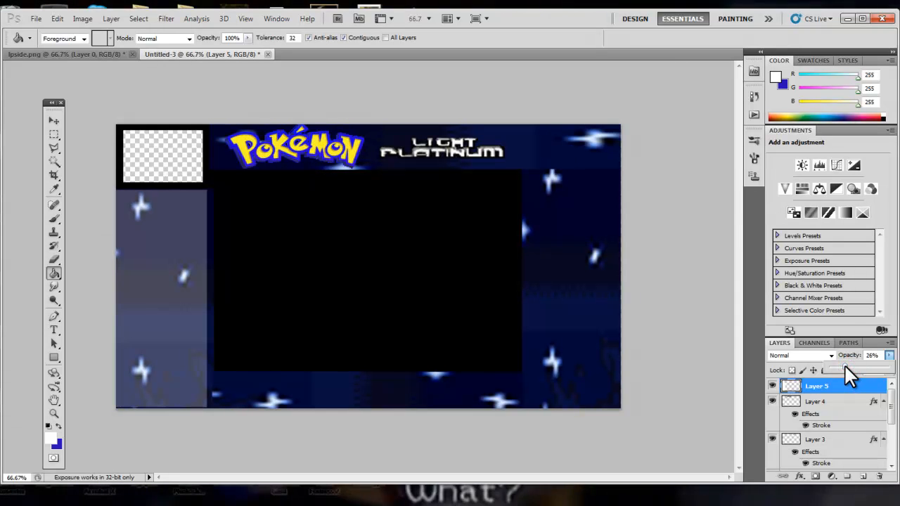
Duplicate the translucent white panel onto the right border column and stretch it down to the bottom edge.
left_click(53, 120)
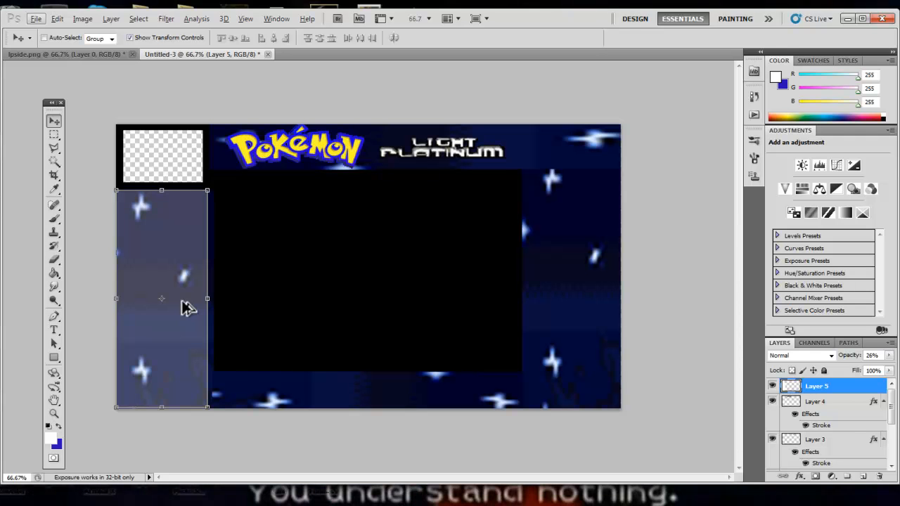
key("alt")
key("alt")
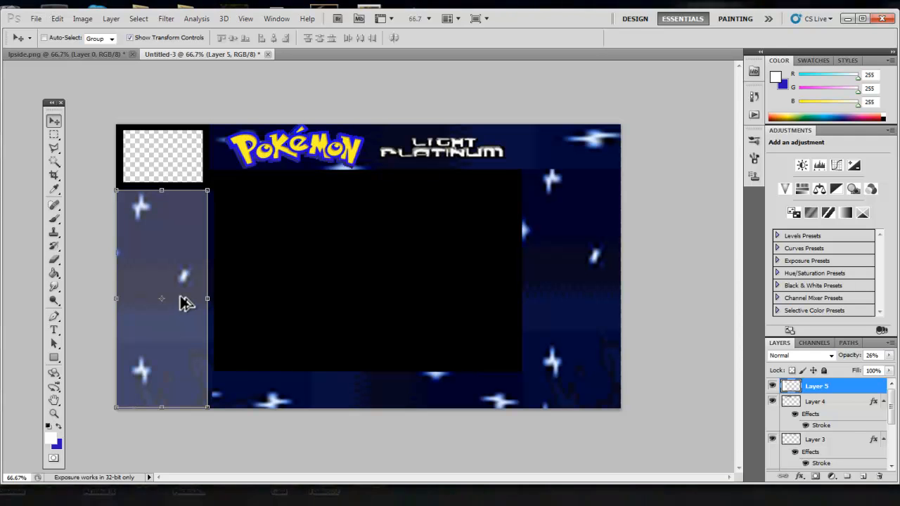
left_click_drag(182, 250, 597, 238)
key("ctrl+t")
left_click_drag(574, 391, 576, 415)
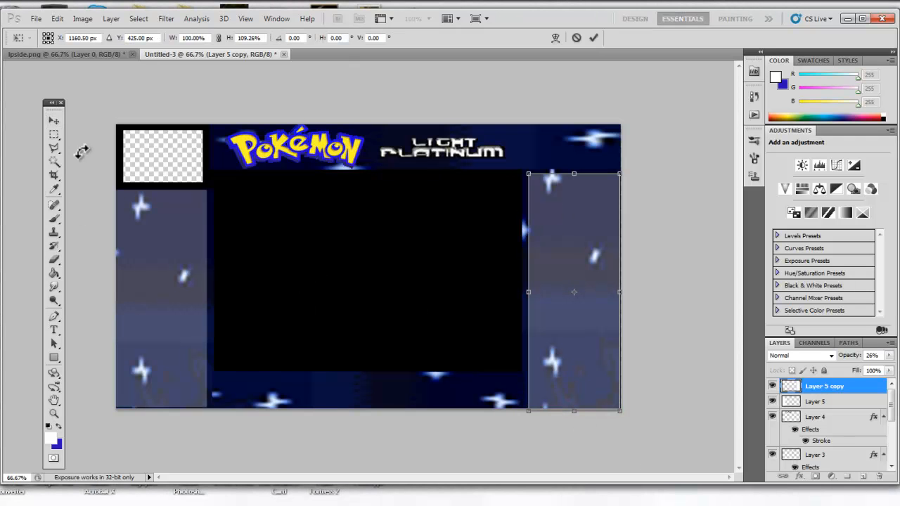
left_click(52, 122)
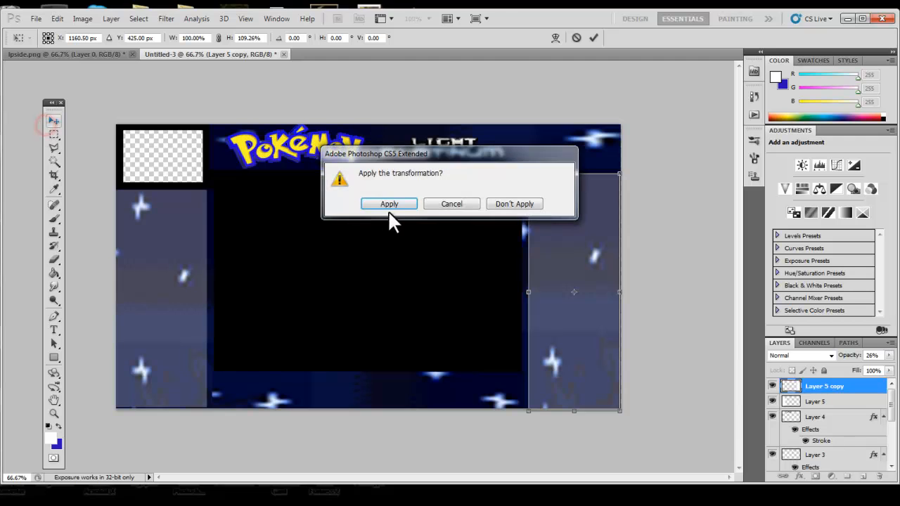
left_click(398, 203)
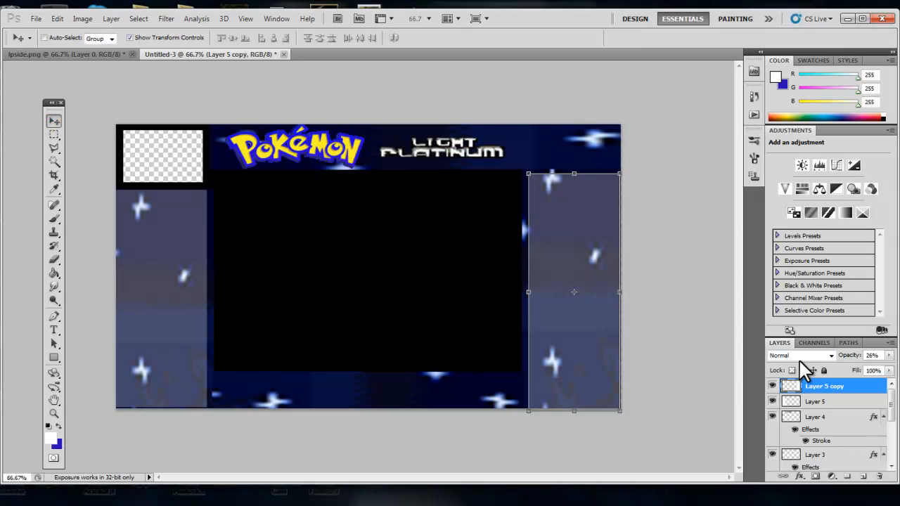
Delete the black background layer Layer 0.
scroll(813, 394, "down", 5)
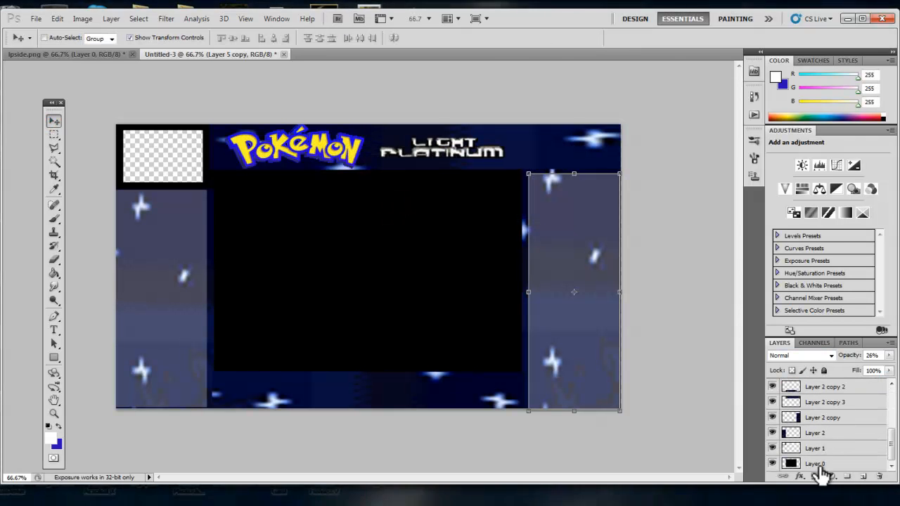
left_click(819, 465)
key("Delete")
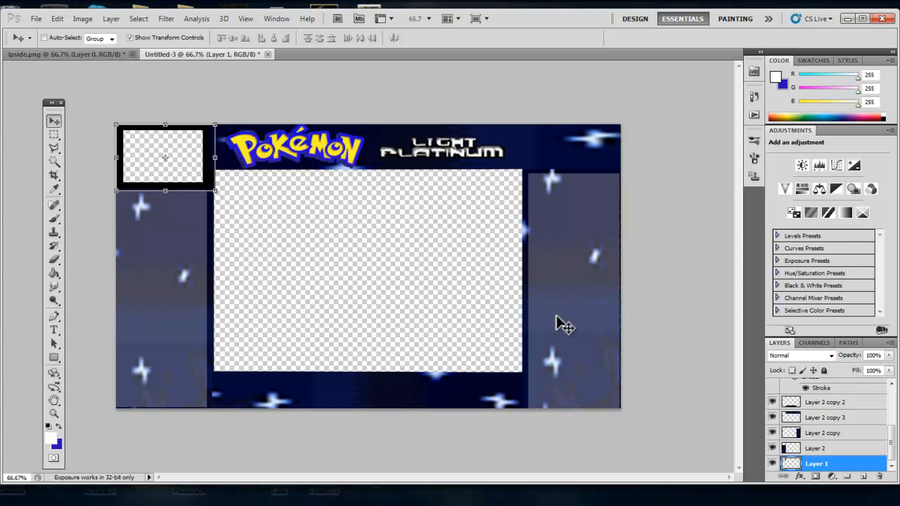
Add a white "Party" text label in Fixedsys at the top of the left panel, stretched to about 122% width.
left_click(105, 56)
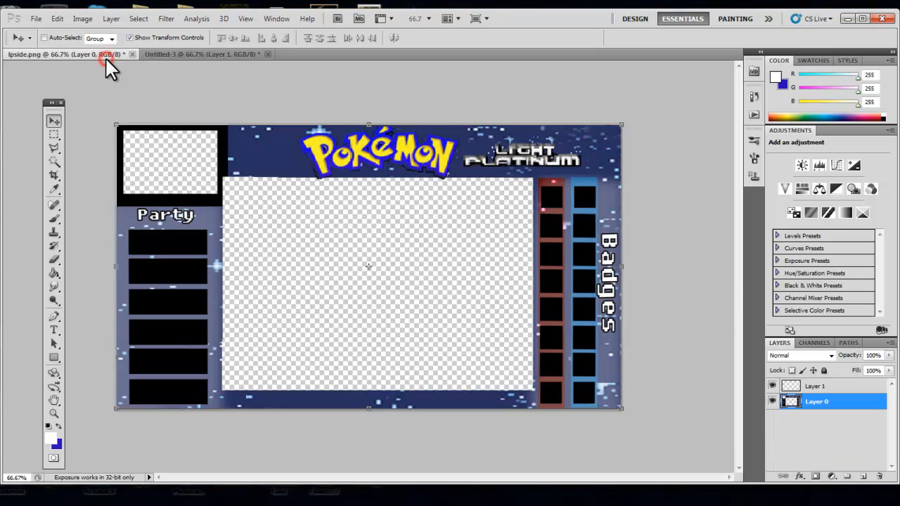
left_click(215, 56)
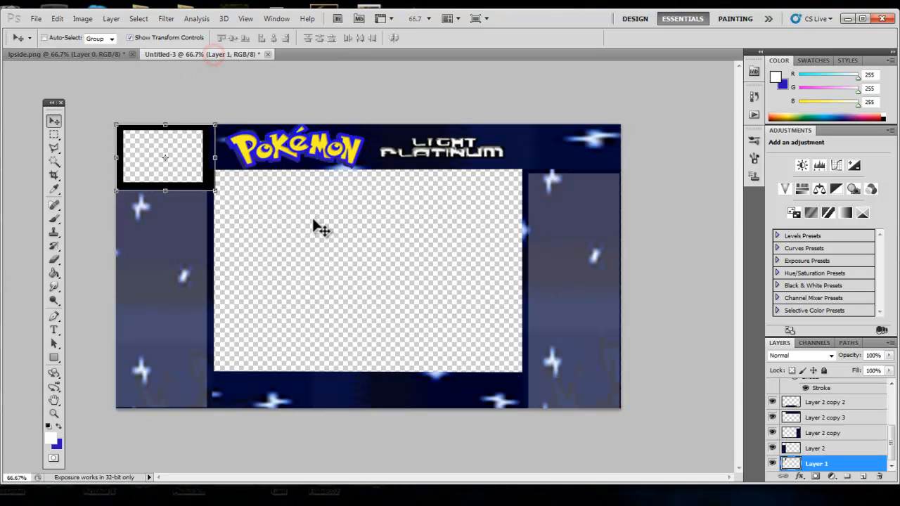
key("t")
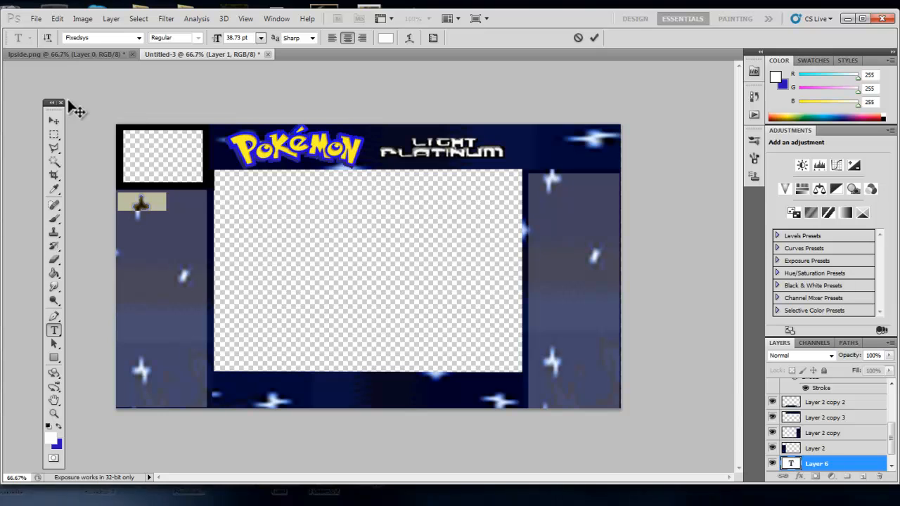
left_click(55, 121)
left_click_drag(846, 473, 842, 387)
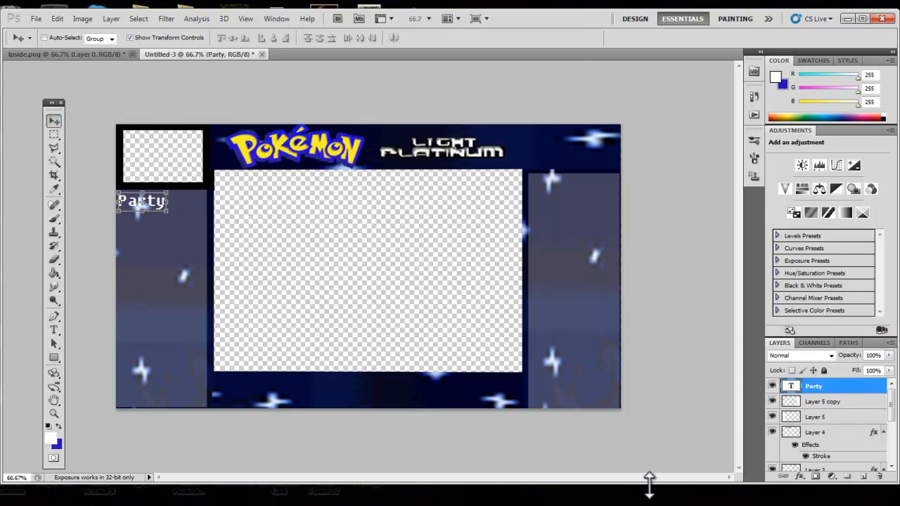
left_click_drag(166, 216, 180, 203)
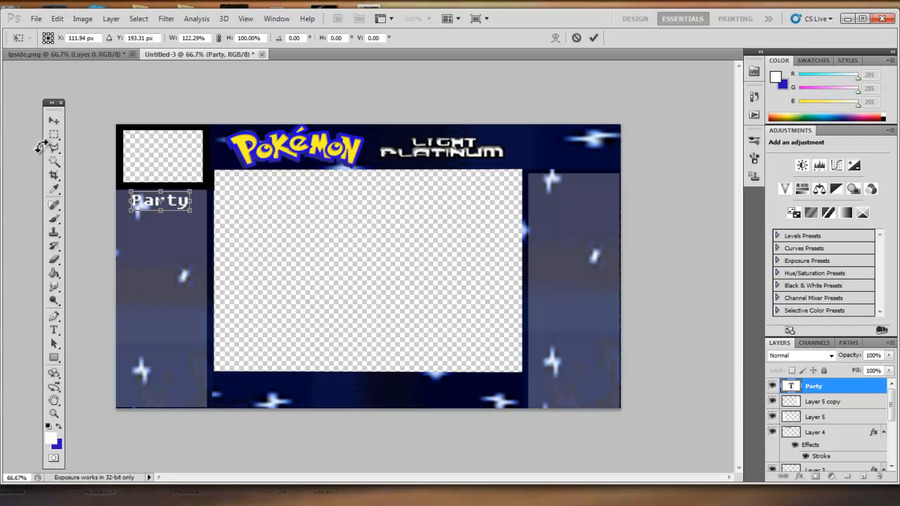
left_click(53, 119)
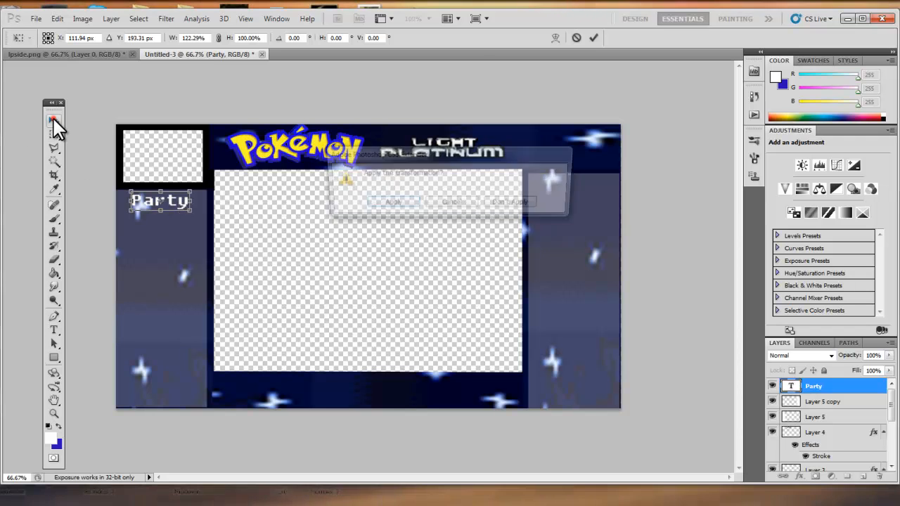
left_click(413, 199)
Clone-stamp over the dark patches behind the Party label on the starry background layer Layer 2.
scroll(807, 425, "down", 3)
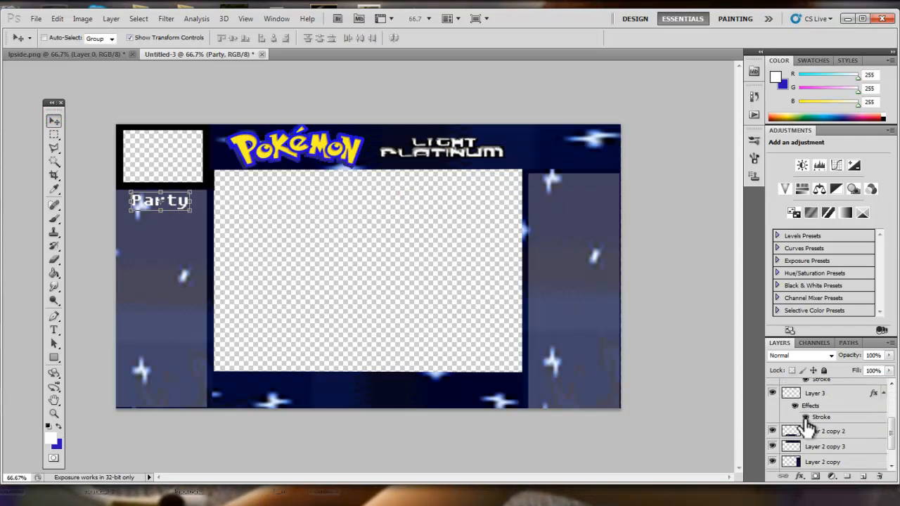
scroll(808, 425, "down", 2)
left_click(808, 450)
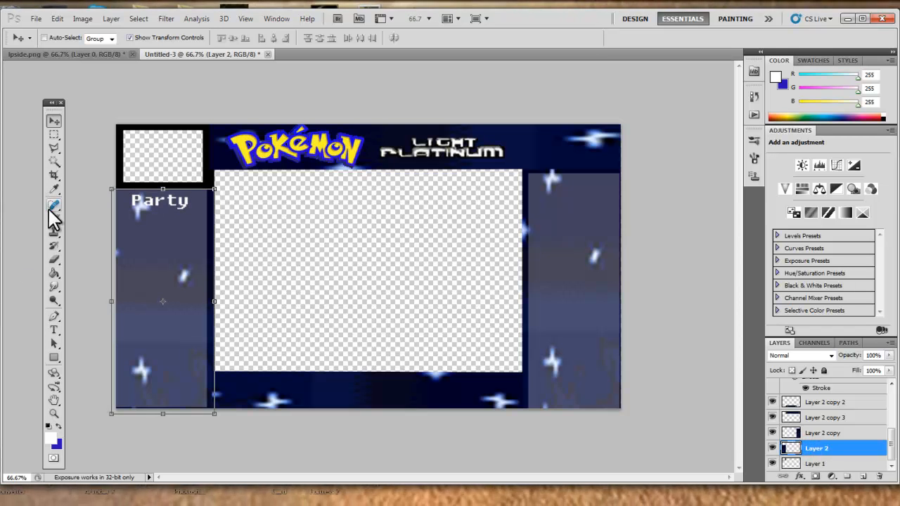
left_click(54, 259)
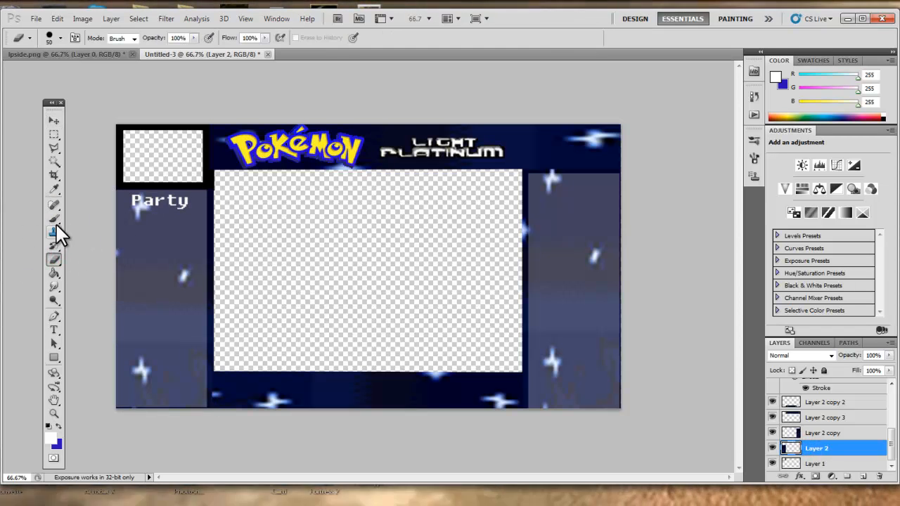
left_click(55, 229)
left_click(144, 230, "alt")
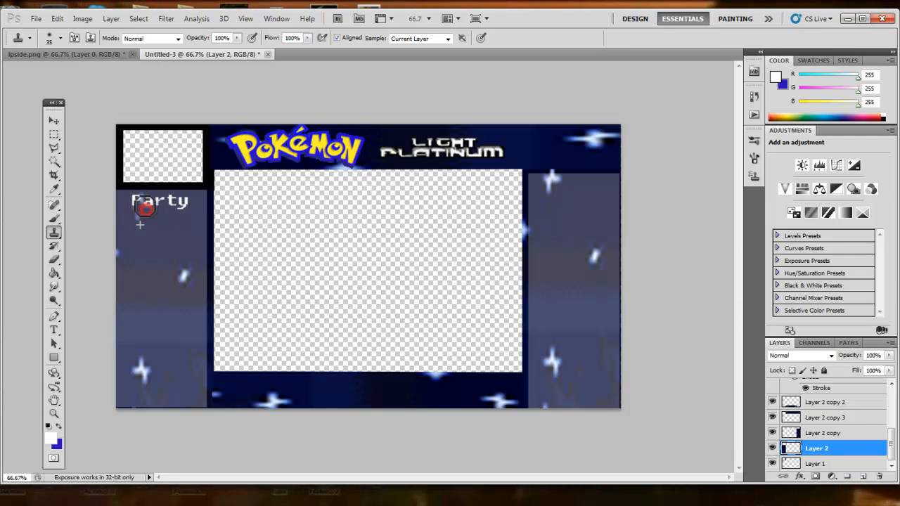
left_click_drag(142, 205, 144, 207)
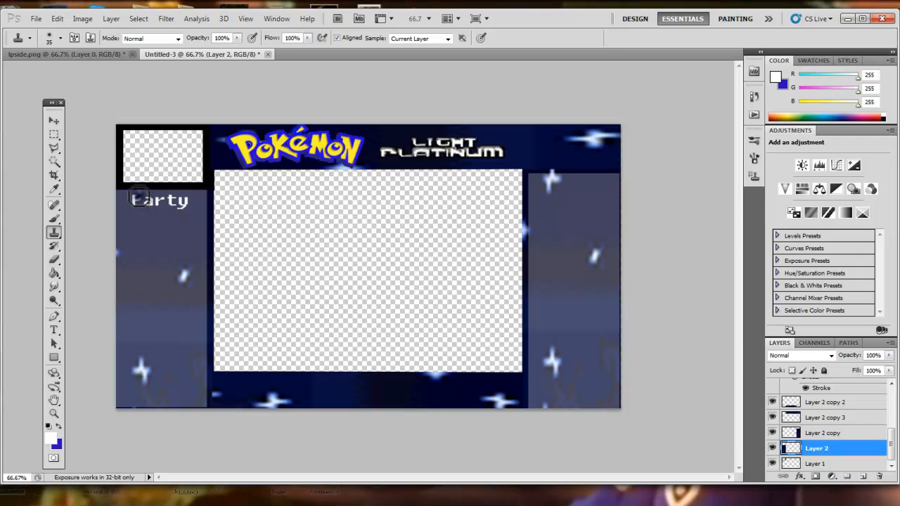
left_click_drag(139, 199, 138, 200)
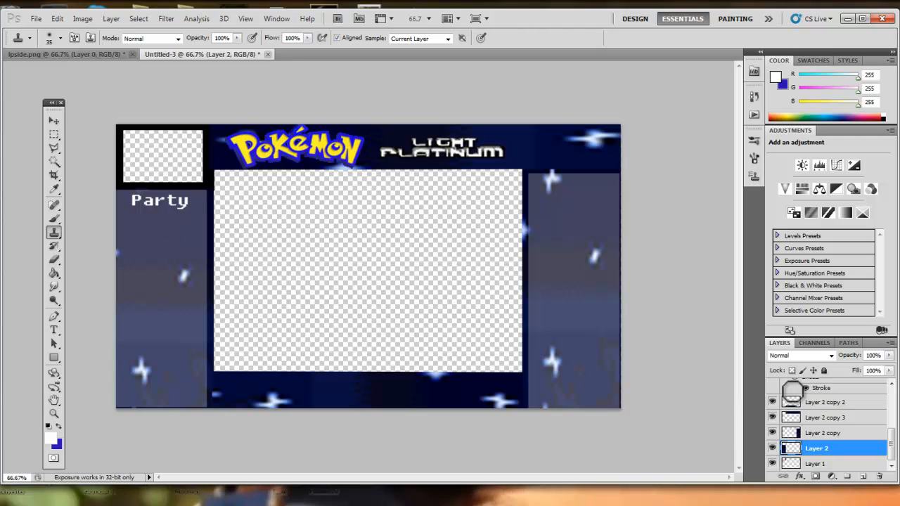
Show the rulers and place vertical guides along the left and right edges of the left panel.
scroll(890, 418, "up", 5)
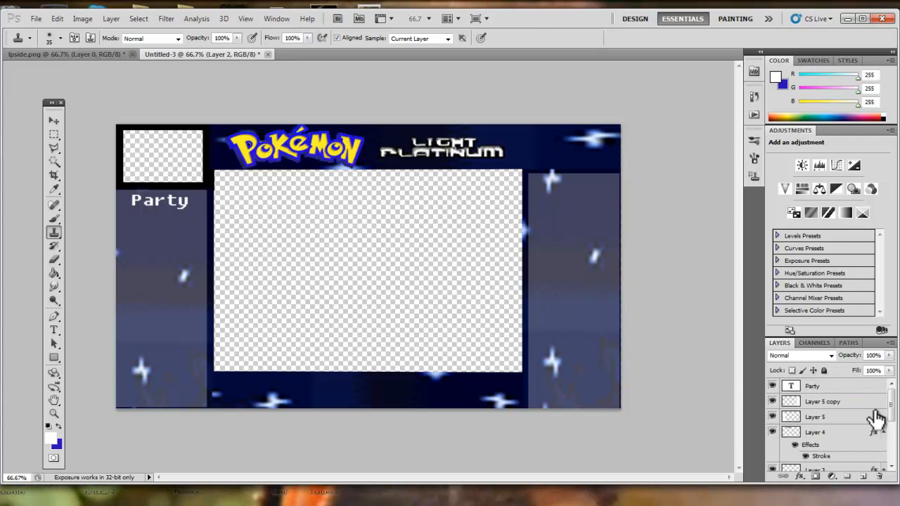
left_click(53, 121)
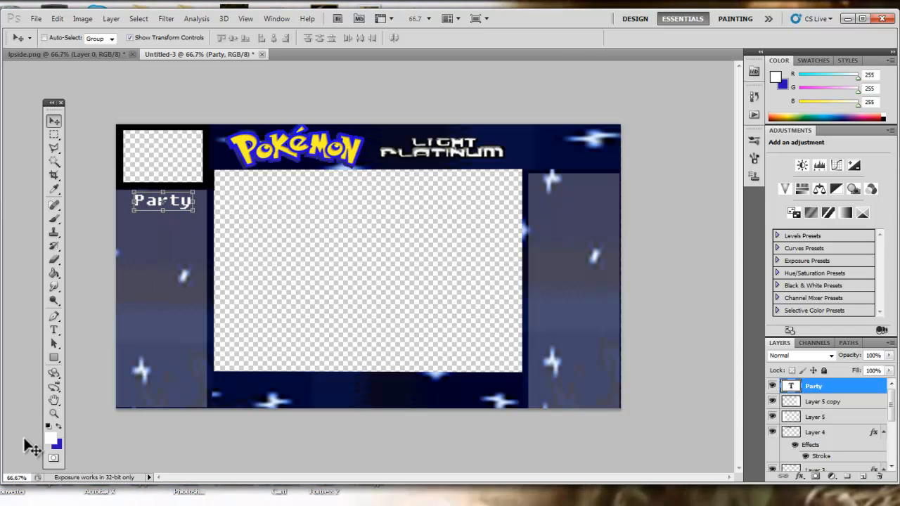
left_click(53, 414)
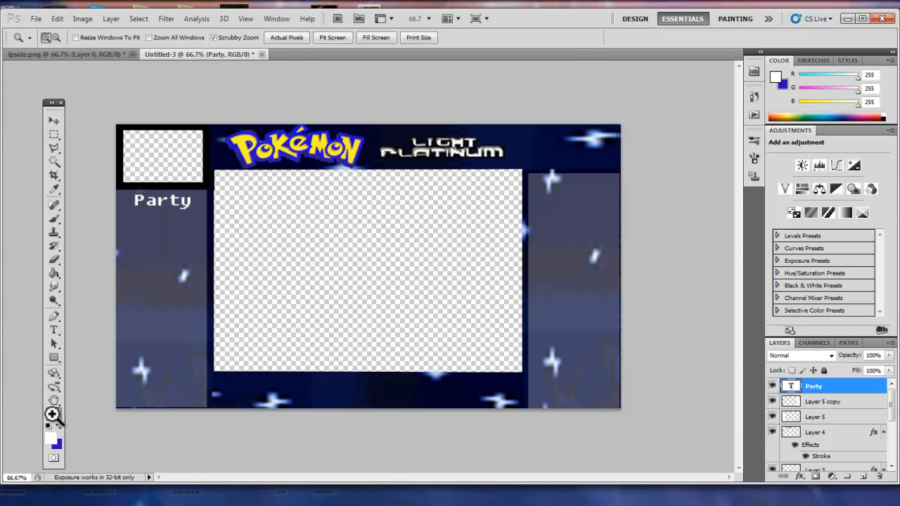
left_click(159, 254)
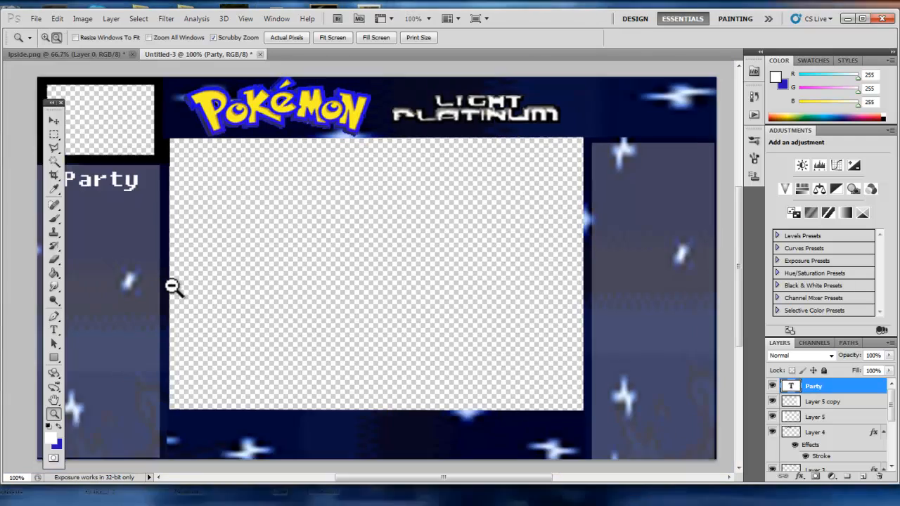
left_click(172, 287, "alt")
left_click(278, 20)
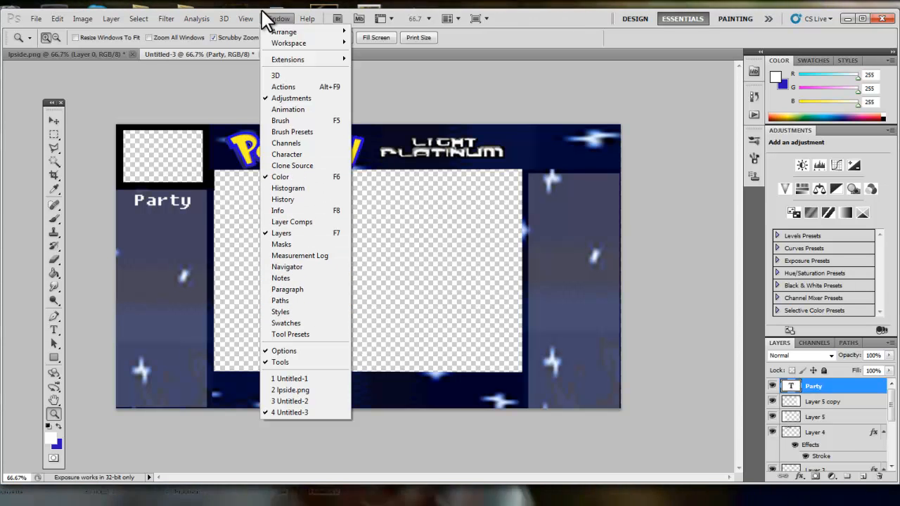
mouse_move(245, 19)
left_click(264, 211)
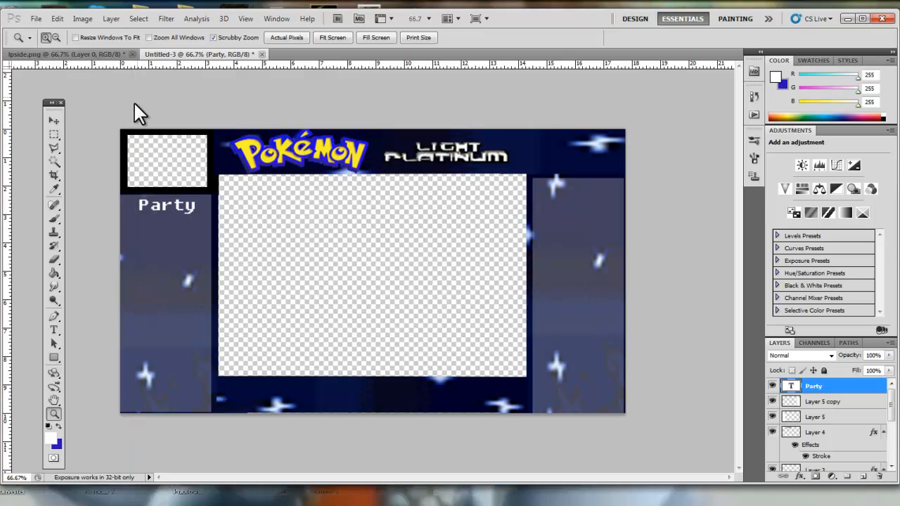
left_click_drag(64, 163, 126, 169)
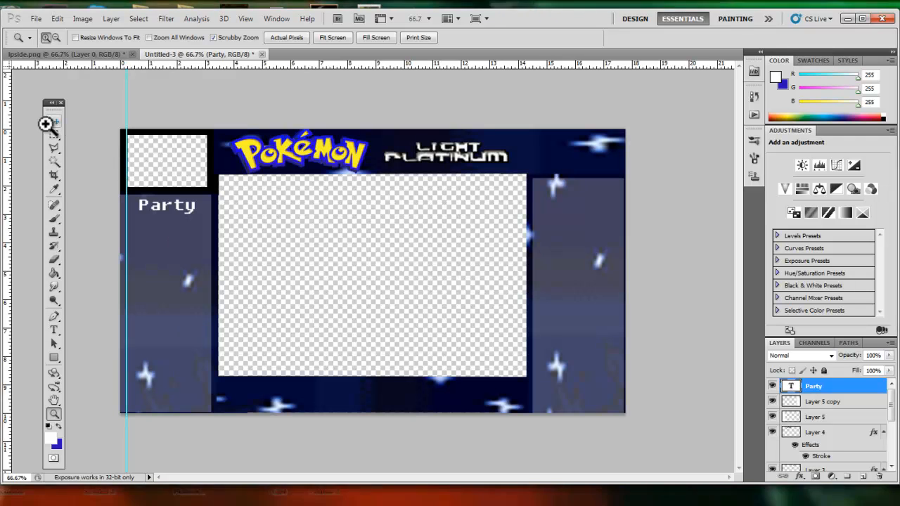
left_click_drag(8, 133, 208, 168)
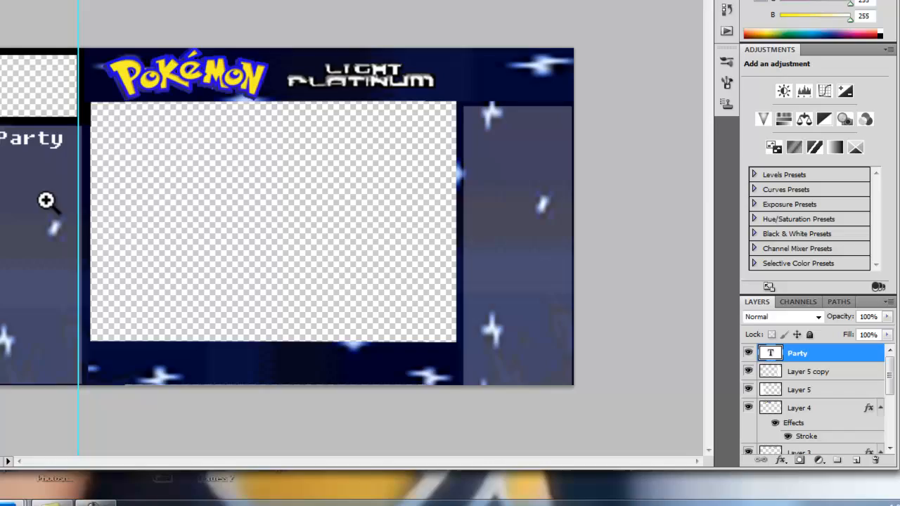
Try to merge the stacked Layer 2 copies with Merge Visible, then undo it.
left_click(130, 218)
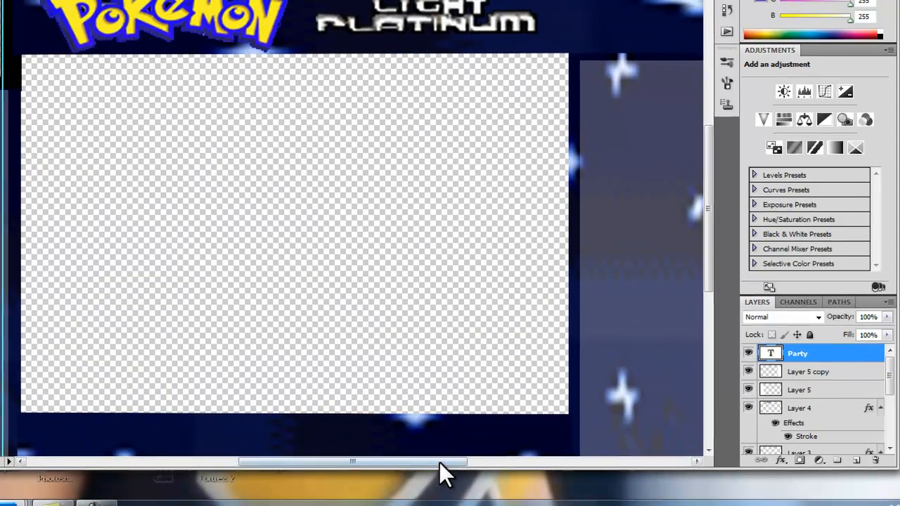
left_click_drag(439, 463, 372, 462)
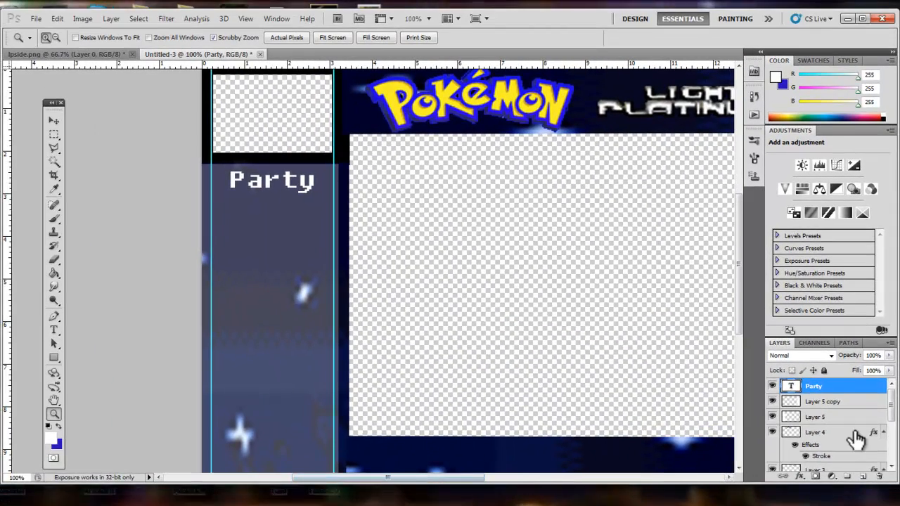
scroll(851, 443, "down", 5)
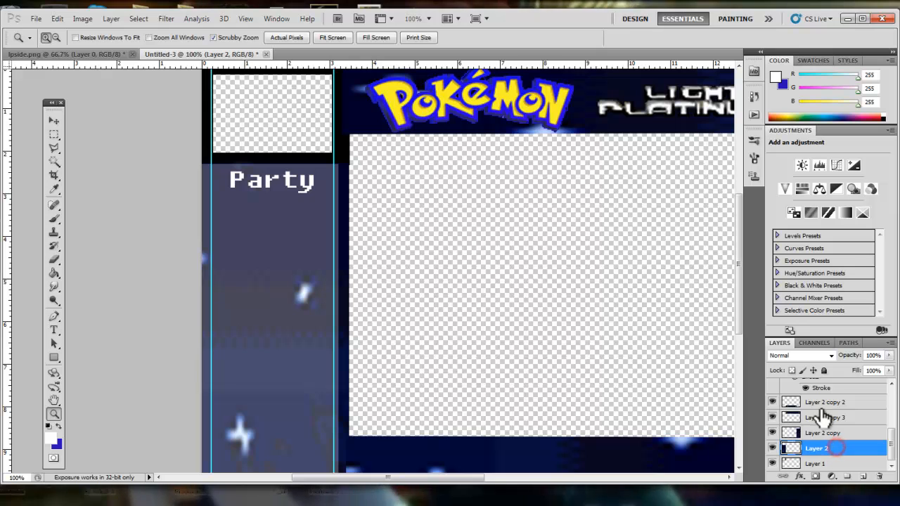
left_click(823, 403, "shift")
right_click(853, 418)
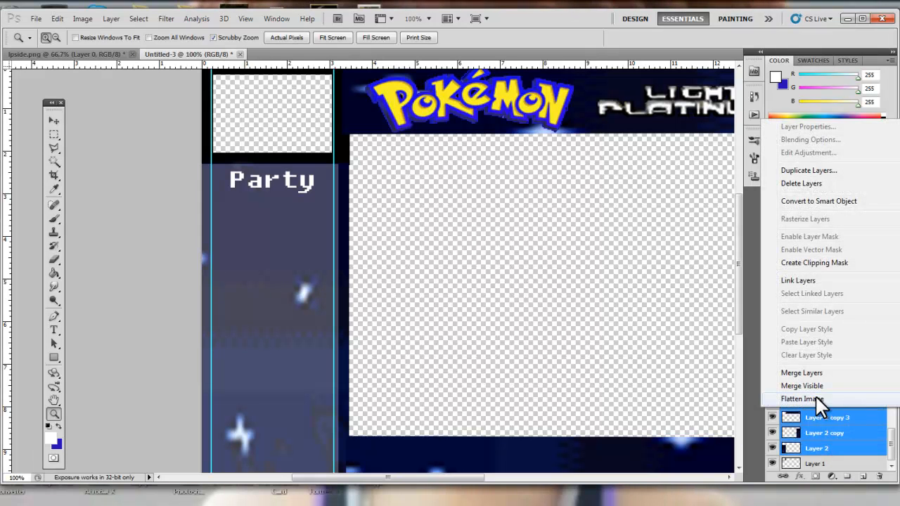
left_click(821, 386)
key("ctrl+alt+z")
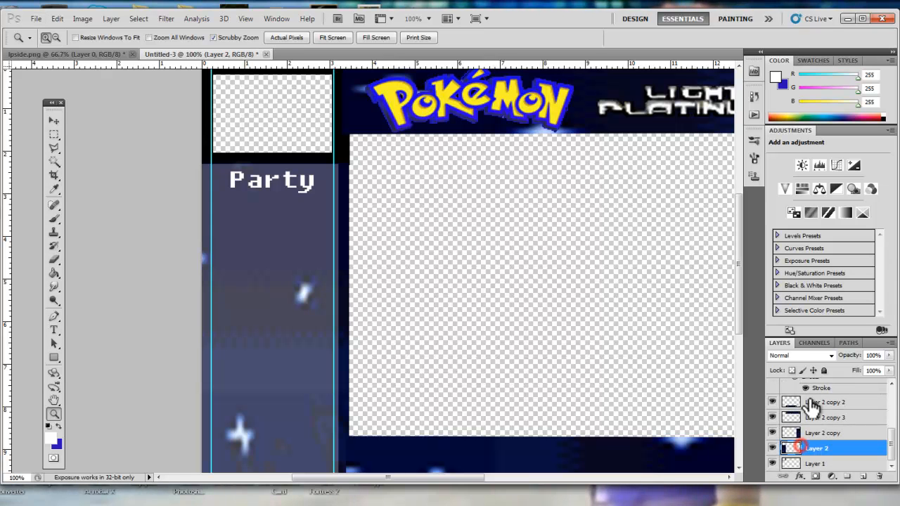
Merge the Layer 2 background copies, then merge both translucent white panel layers into that layer.
right_click(813, 405)
left_click(832, 363)
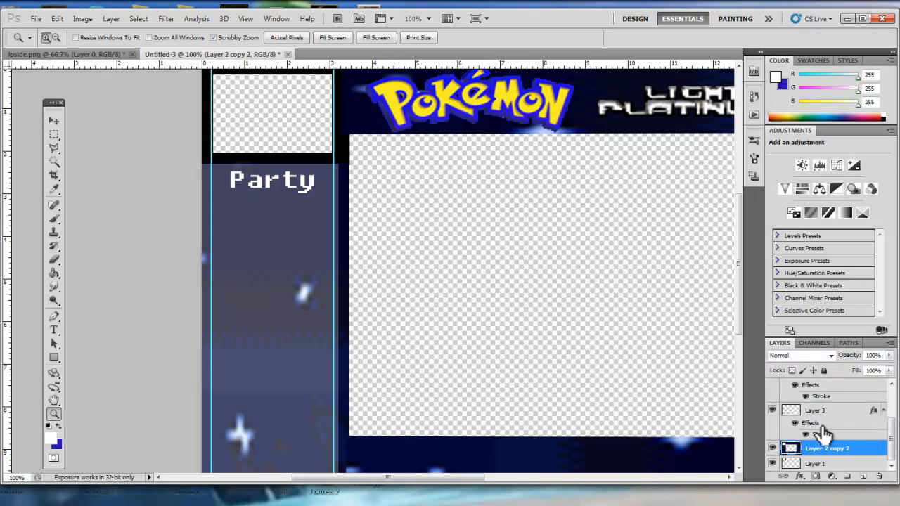
left_click(824, 404)
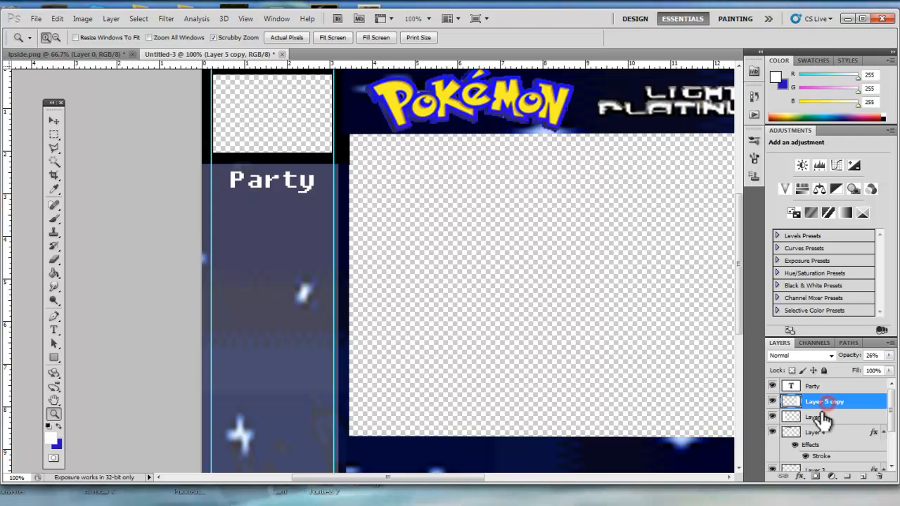
left_click(827, 415, "ctrl")
scroll(833, 418, "down", 3)
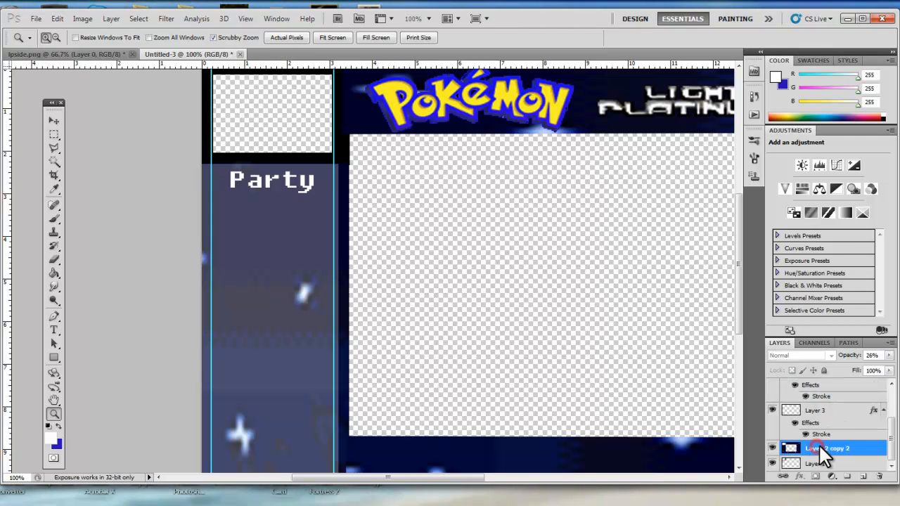
right_click(818, 452)
left_click(836, 415)
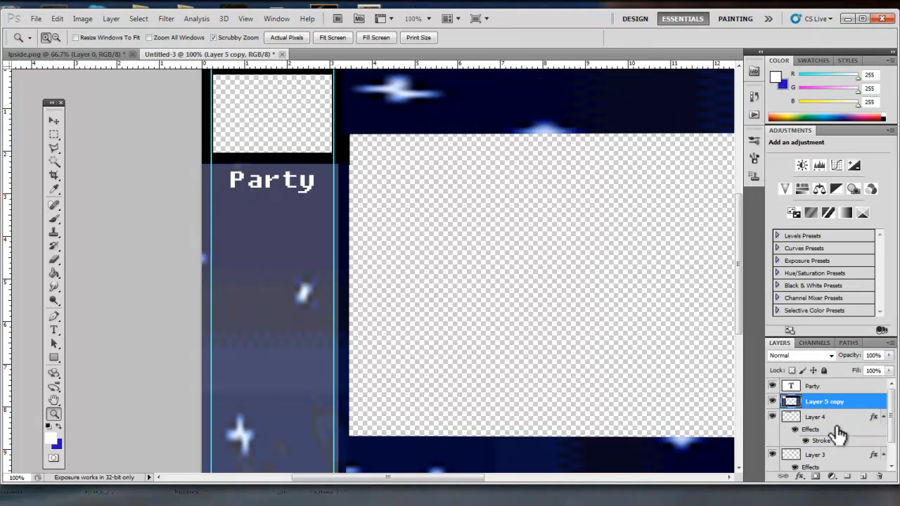
Move the logo layers Layer 4 and Layer 3 back above the merged background layer.
left_click_drag(842, 422, 831, 384)
left_click_drag(830, 458, 832, 424)
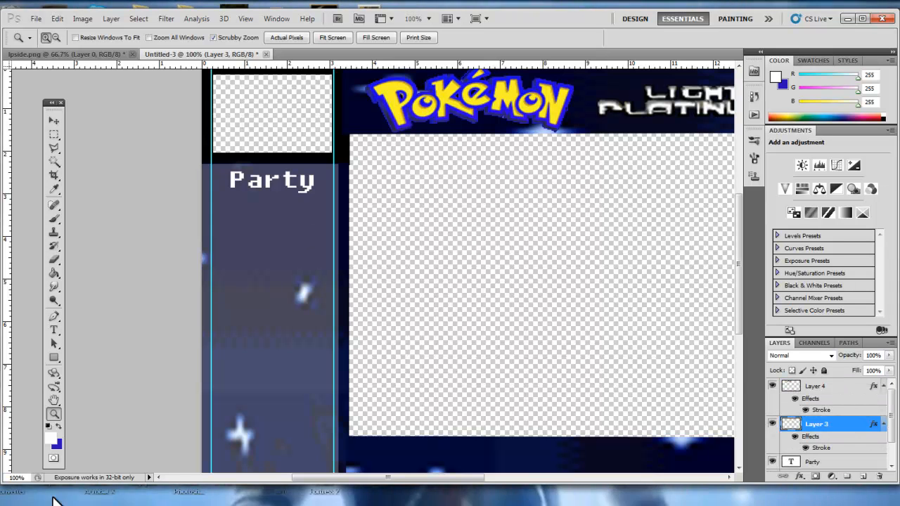
left_click(431, 287, "alt")
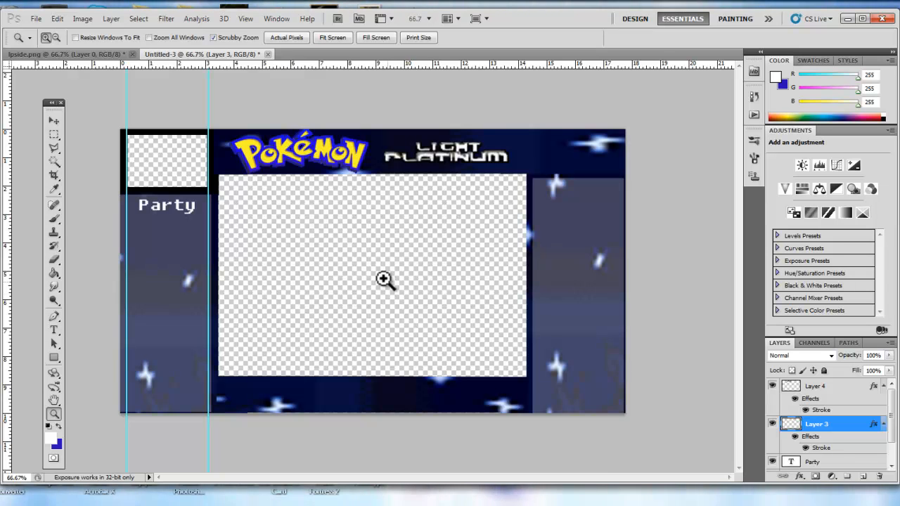
scroll(826, 437, "down", 2)
scroll(826, 437, "up", 2)
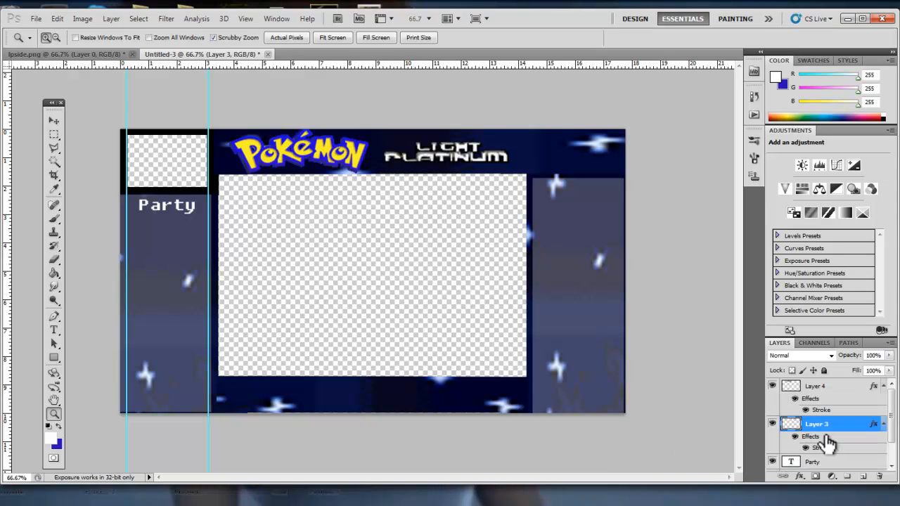
scroll(826, 441, "down", 2)
left_click(813, 448)
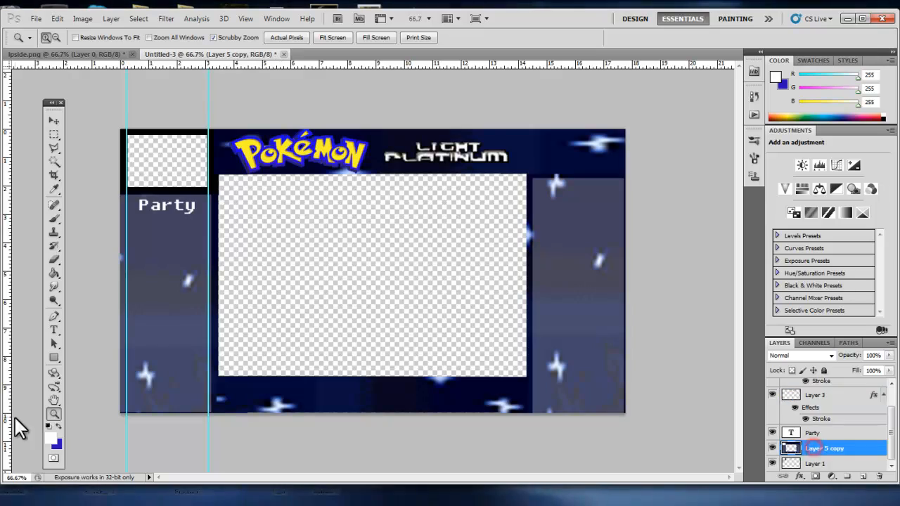
Zoom in on the left panel and fill a white rectangular slot just below the Party label.
left_click(160, 288)
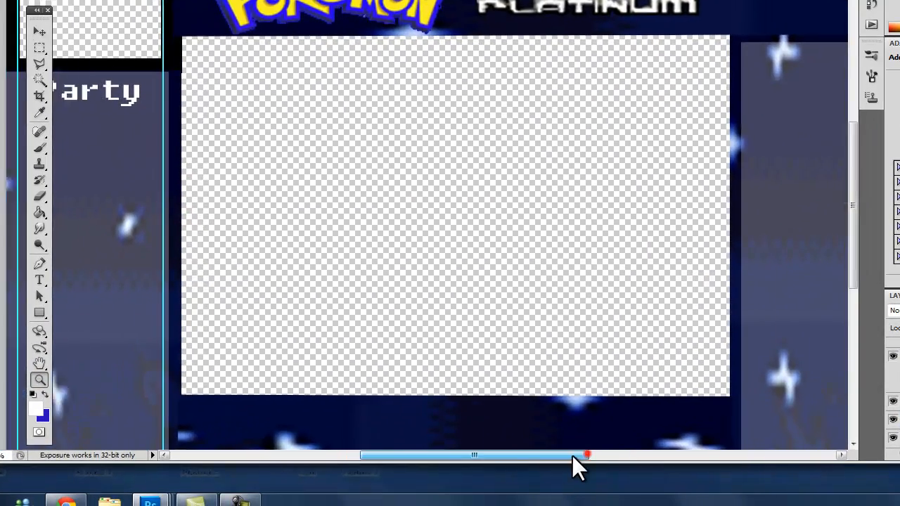
left_click_drag(572, 455, 532, 461)
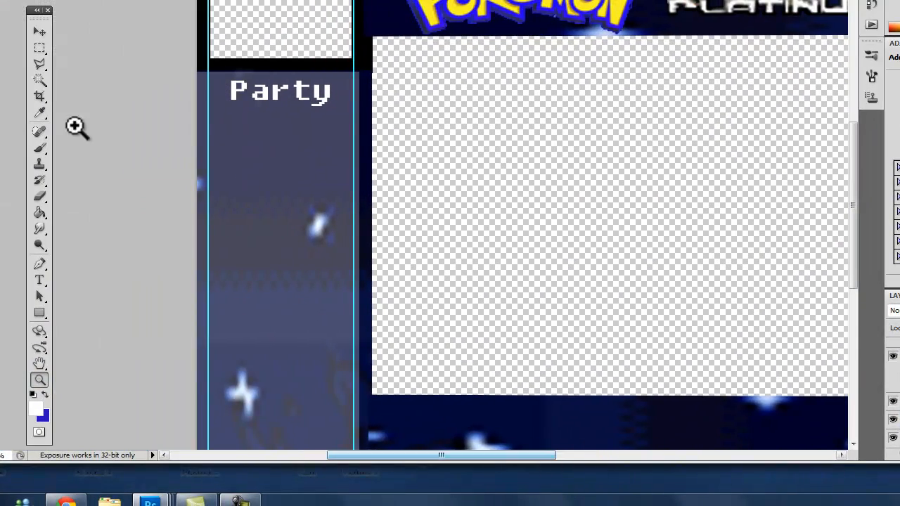
left_click(38, 50)
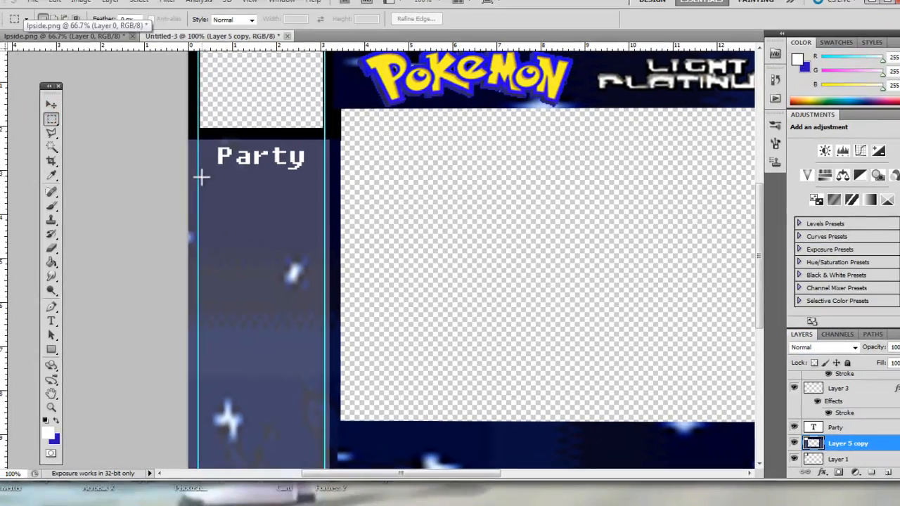
left_click_drag(206, 111, 280, 154)
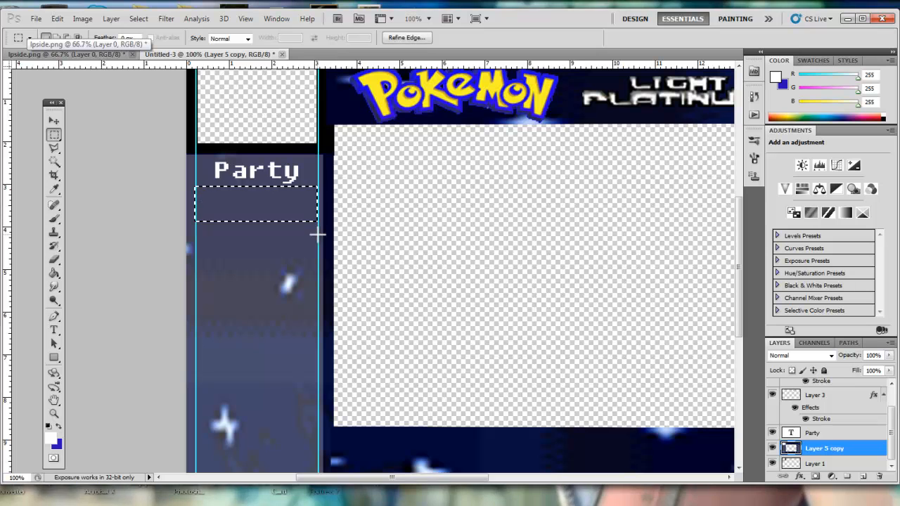
key("alt+BackSpace")
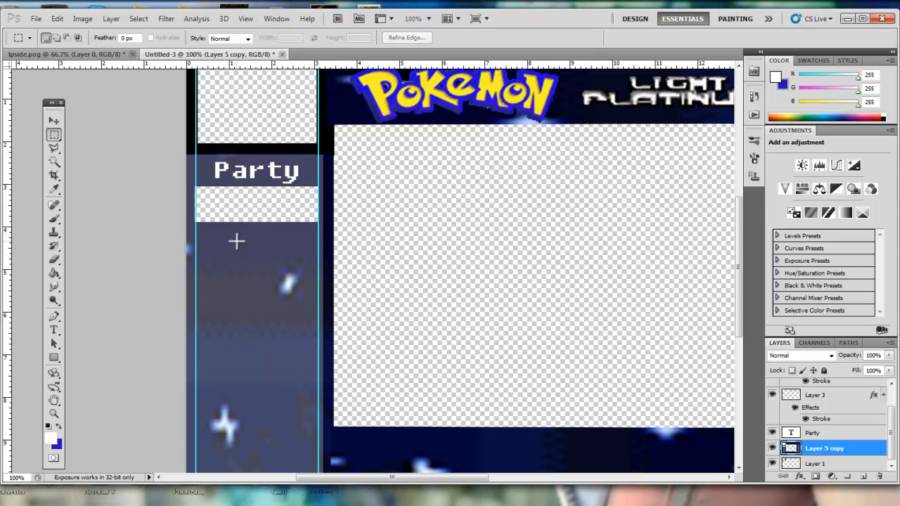
Clear a second rectangular slot to transparency below the first slot, between the panel guides.
scroll(250, 271, "down", 2)
scroll(203, 152, "up", 1)
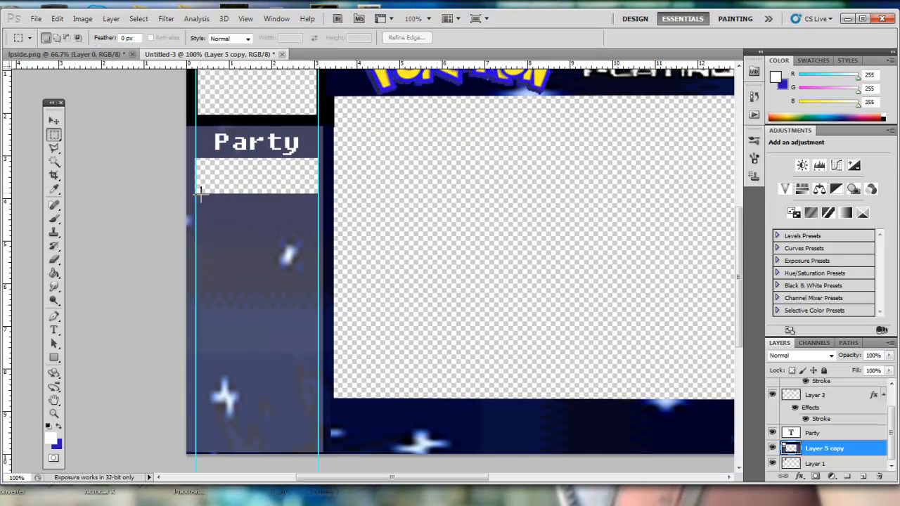
left_click_drag(196, 205, 320, 244)
key("Delete")
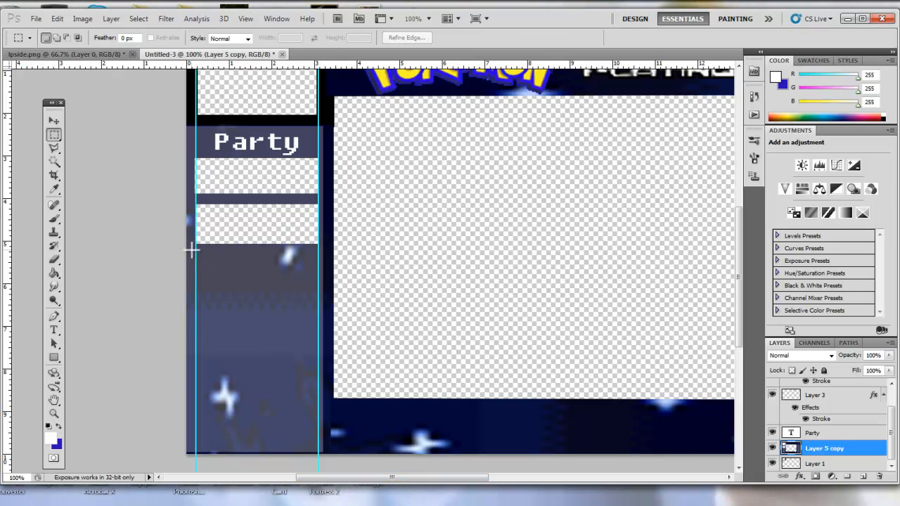
left_click_drag(321, 294, 318, 288)
key("Delete")
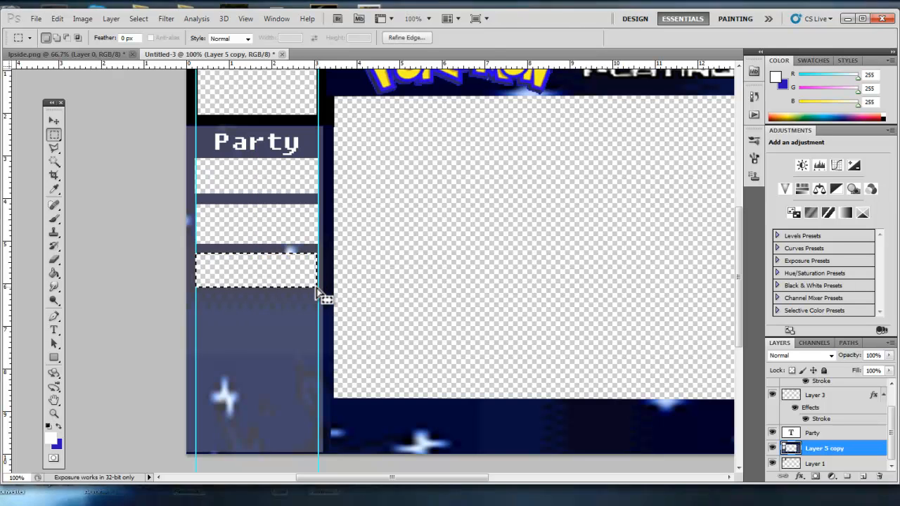
key("ctrl+z")
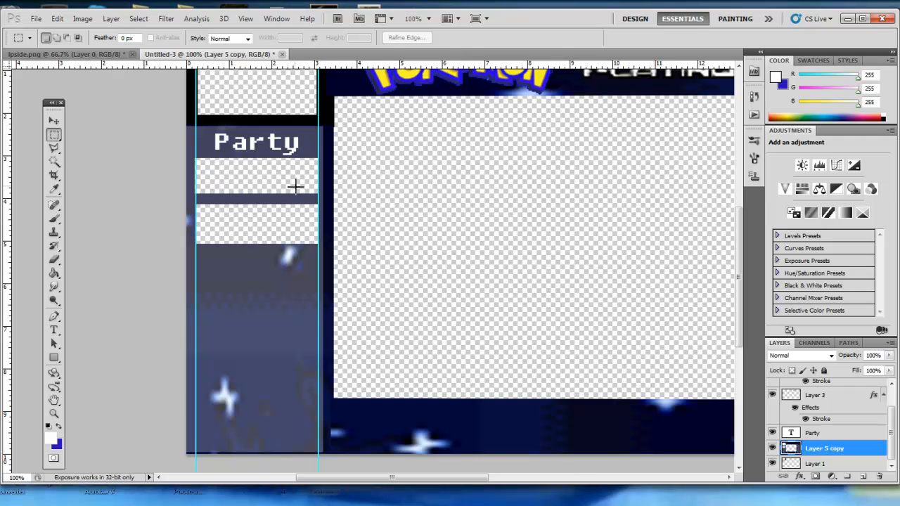
Place three horizontal guides along the edges of the slots in the left panel.
scroll(289, 185, "up", 5)
left_click_drag(309, 66, 272, 289)
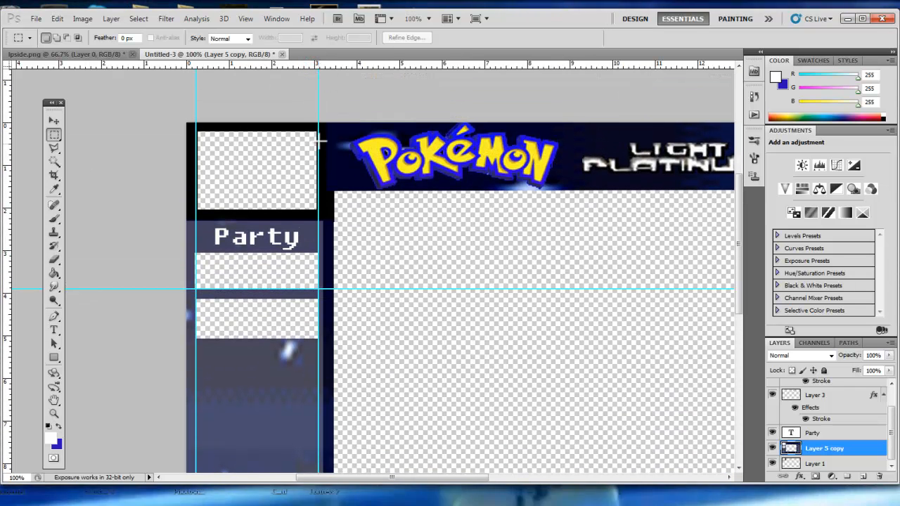
left_click_drag(307, 65, 272, 339)
left_click_drag(287, 67, 294, 299)
scroll(302, 324, "down", 1)
scroll(302, 316, "down", 2)
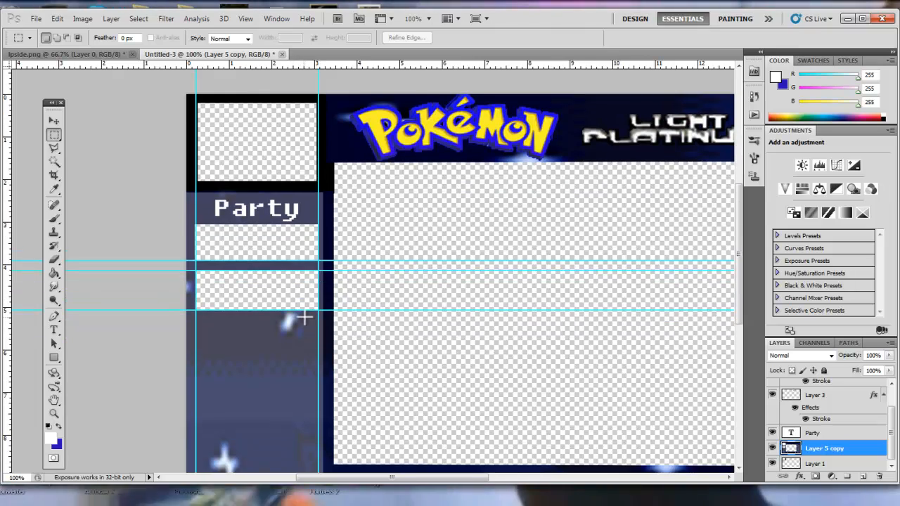
scroll(195, 81, "down", 1)
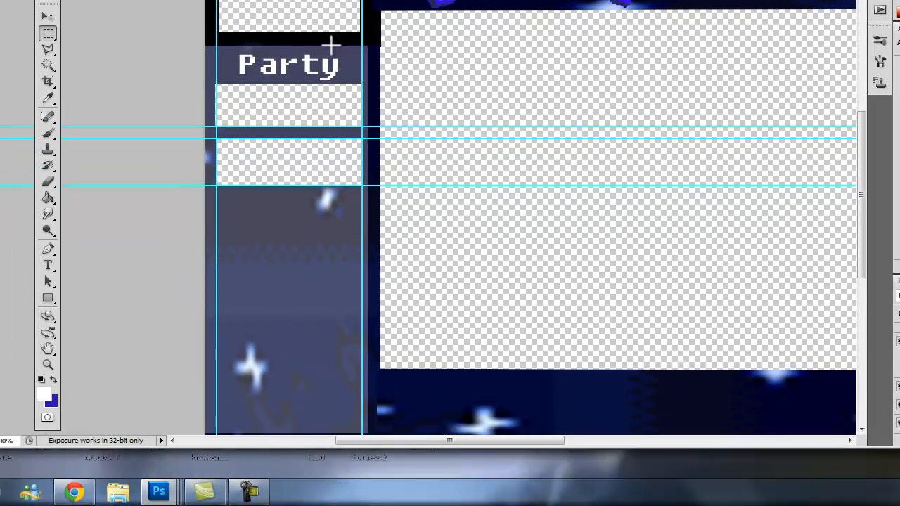
left_click_drag(439, 440, 192, 441)
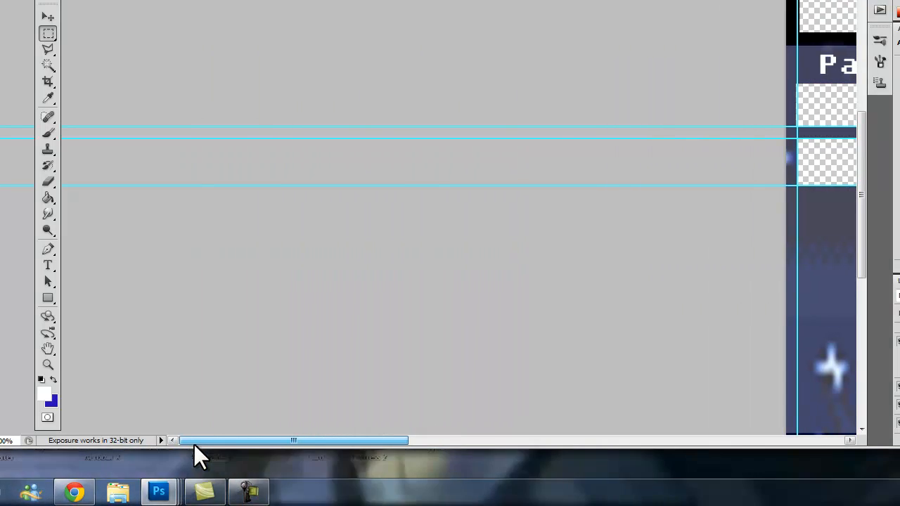
left_click_drag(282, 441, 427, 445)
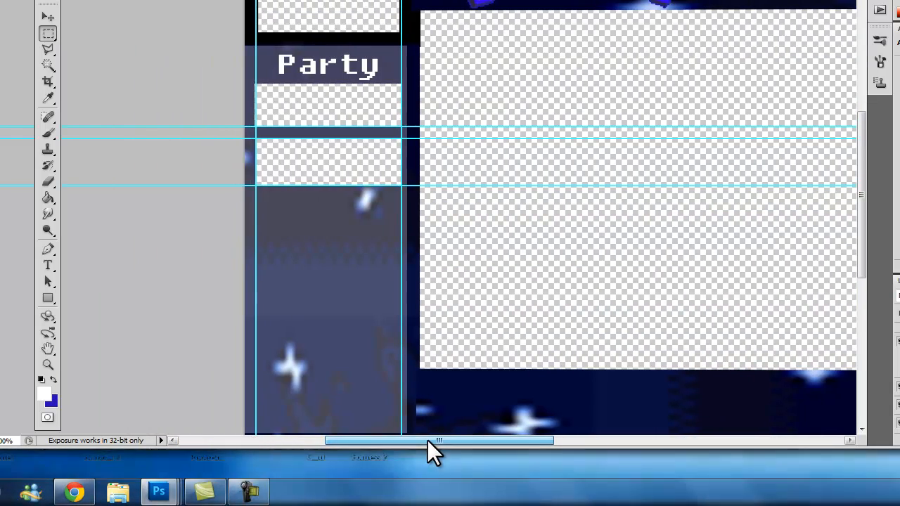
scroll(406, 366, "up", 2)
left_click_drag(336, 443, 190, 446)
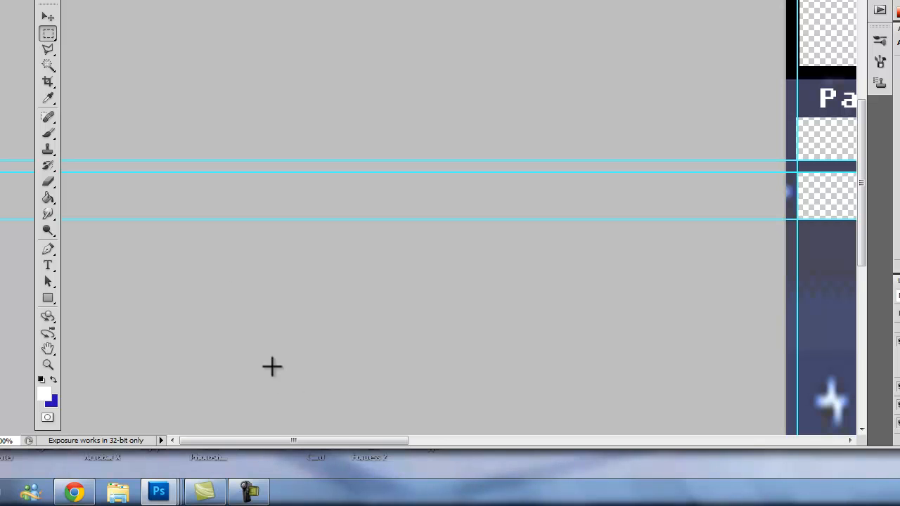
left_click_drag(339, 441, 527, 443)
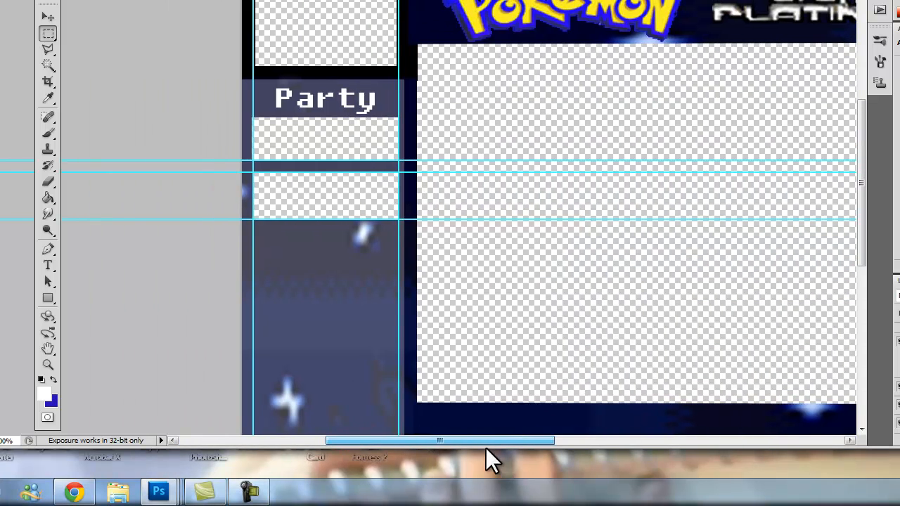
left_click_drag(440, 446, 439, 446)
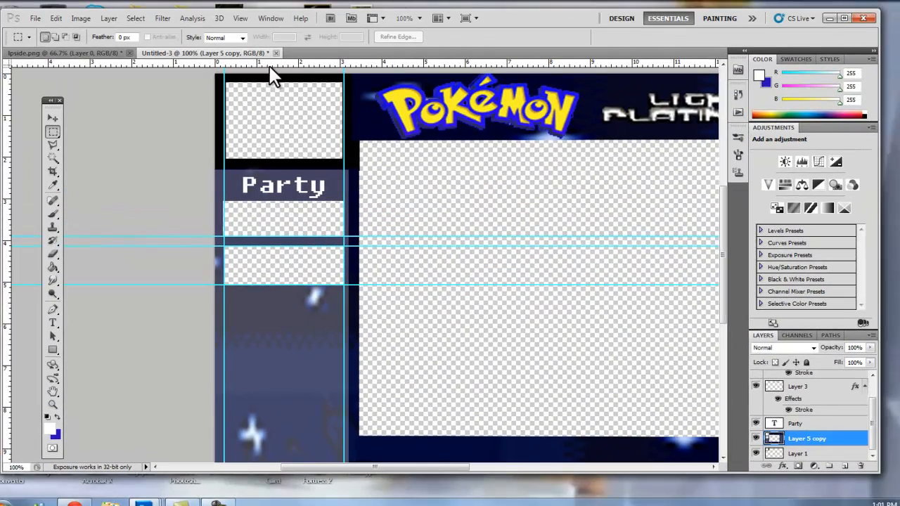
Add a horizontal guide and clear a third slot to transparency below the second one.
left_click_drag(272, 143, 282, 293)
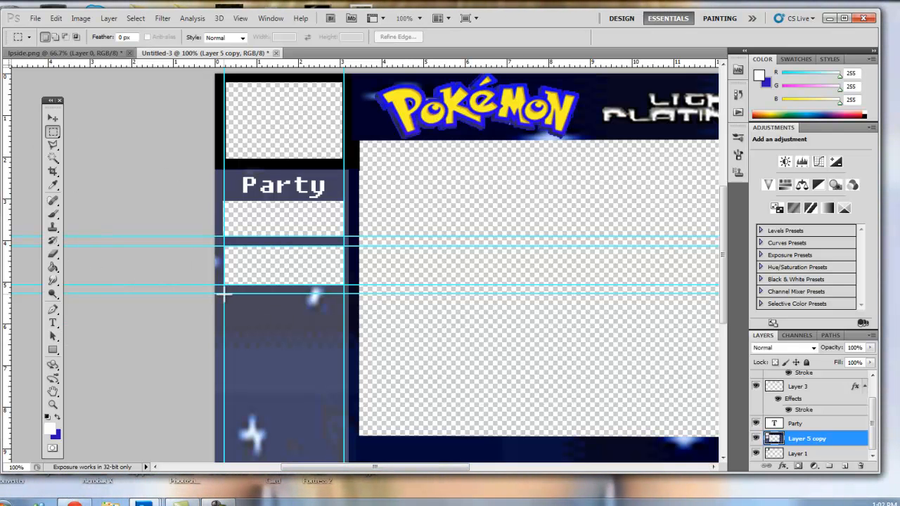
left_click_drag(223, 294, 346, 331)
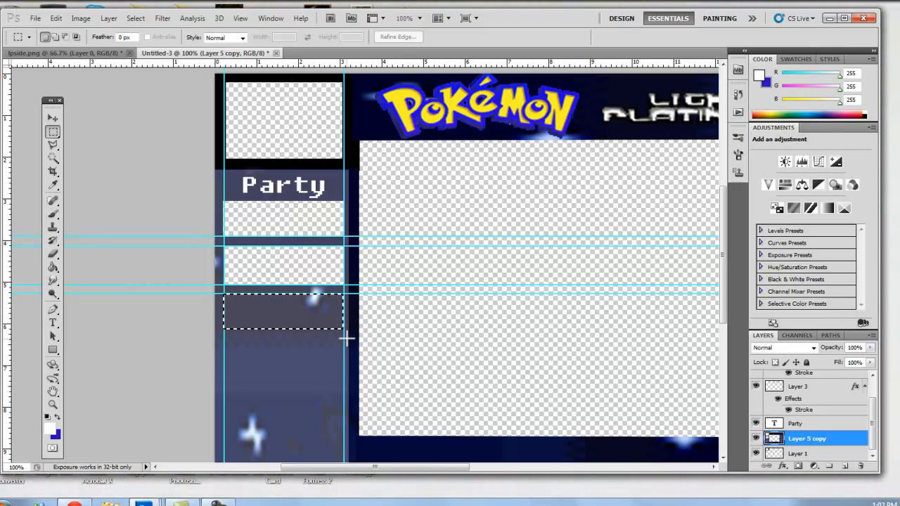
key("Delete")
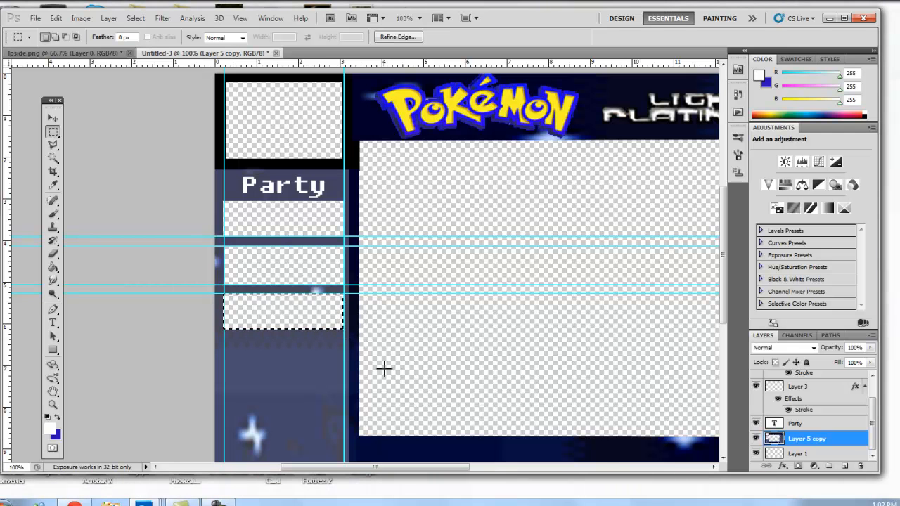
Add two more horizontal guides, clear a fourth slot below the third, and deselect.
scroll(368, 385, "down", 3)
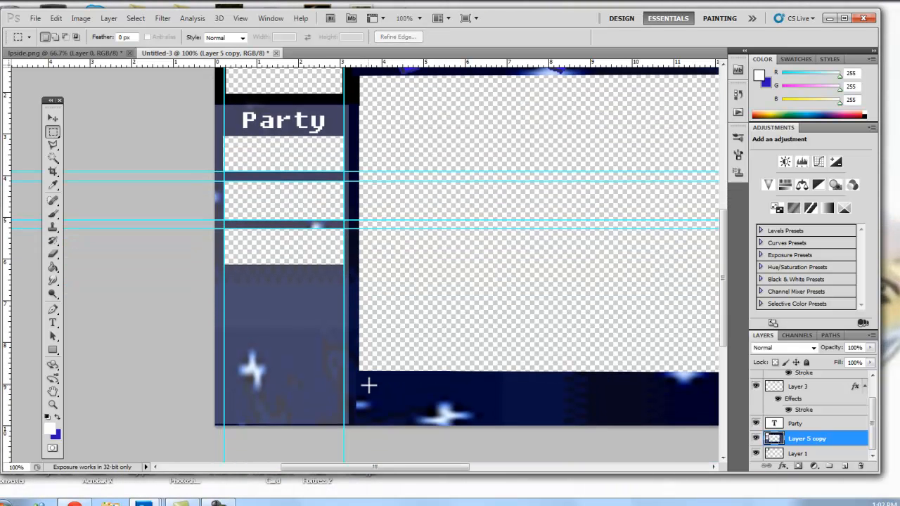
scroll(350, 370, "up", 1)
left_click_drag(302, 64, 301, 293)
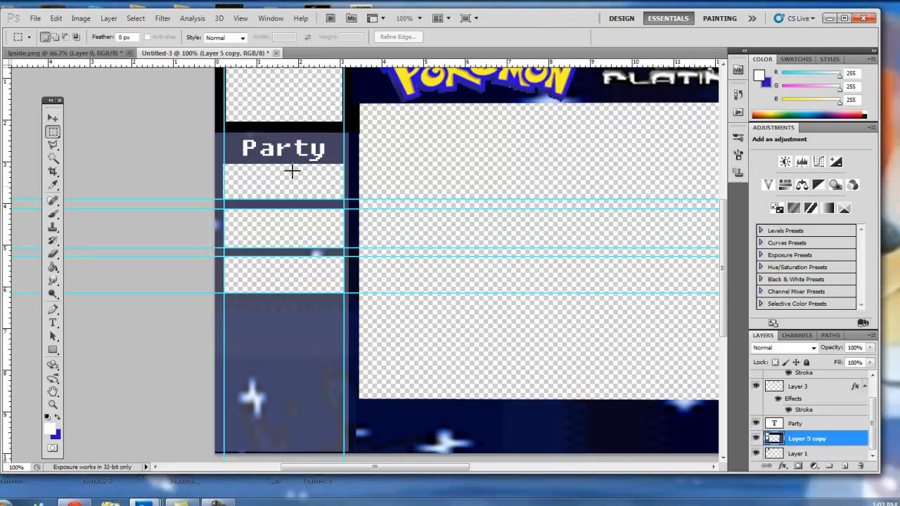
left_click_drag(258, 65, 265, 302)
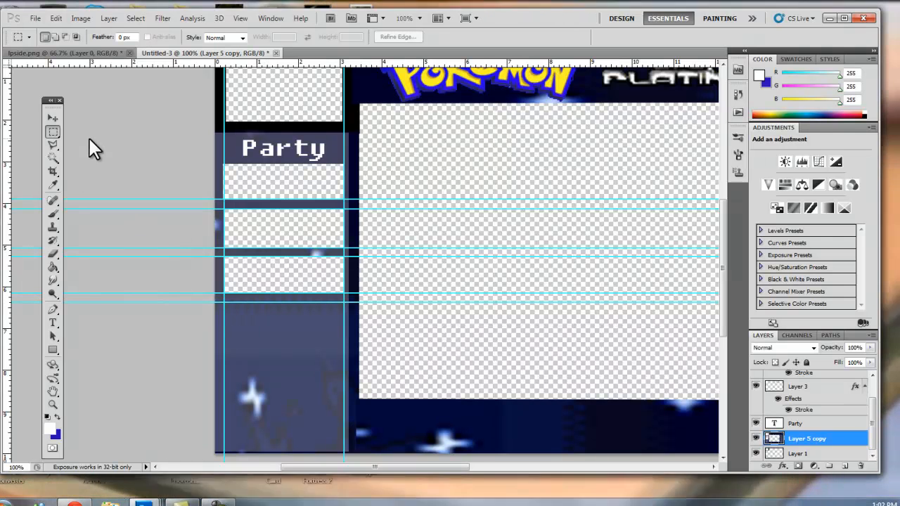
left_click_drag(226, 304, 345, 335)
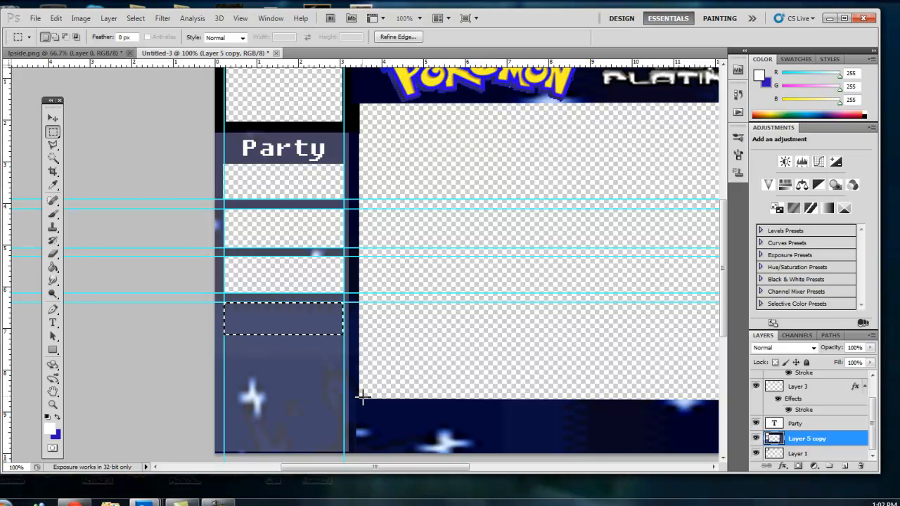
key("Delete")
key("ctrl+d")
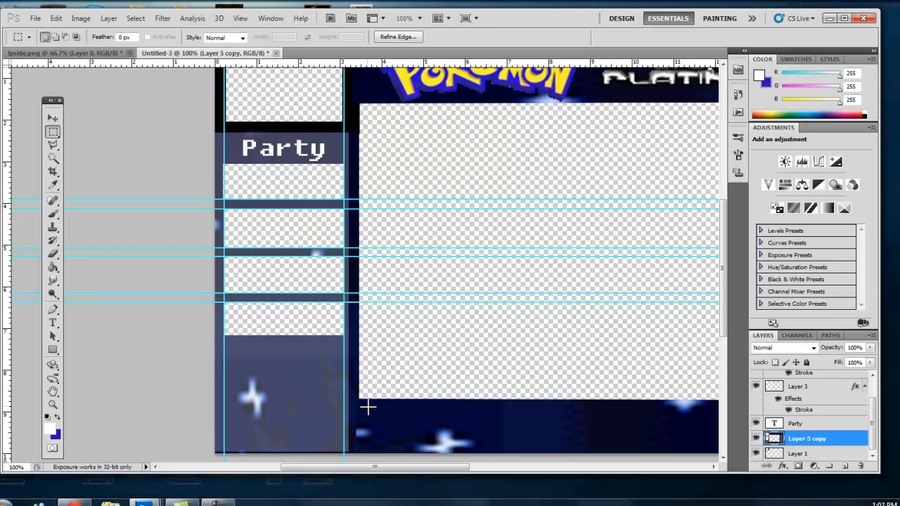
Add another horizontal guide, clear a fifth slot below the fourth, and deselect.
scroll(373, 410, "down", 3)
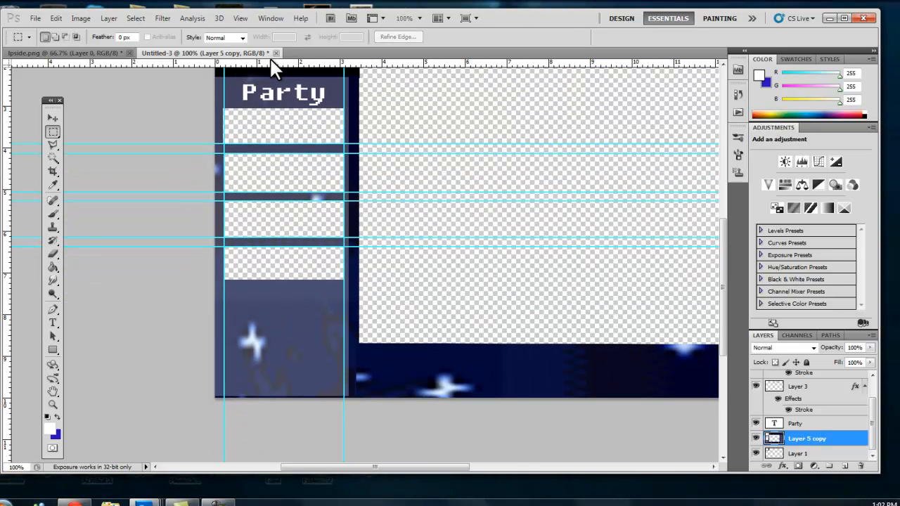
left_click_drag(285, 332, 295, 281)
left_click_drag(335, 64, 334, 289)
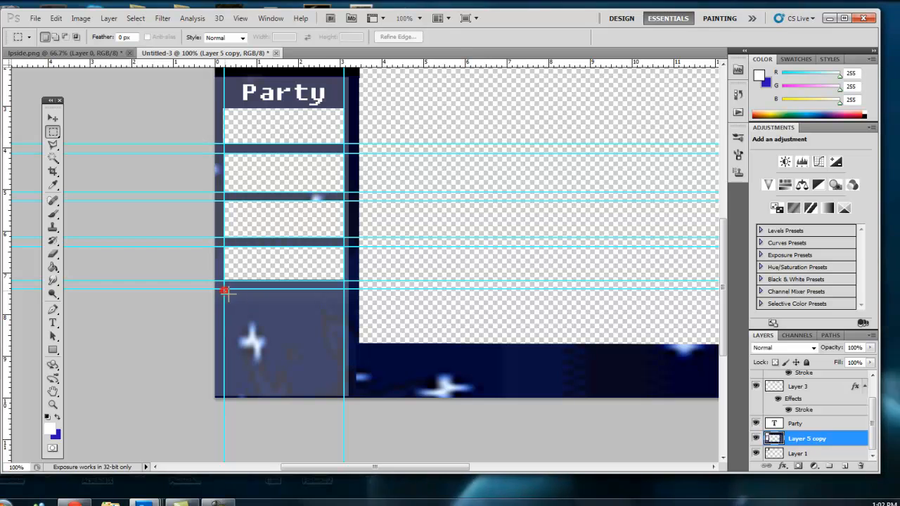
left_click_drag(344, 318, 342, 318)
key("Delete")
key("ctrl+d")
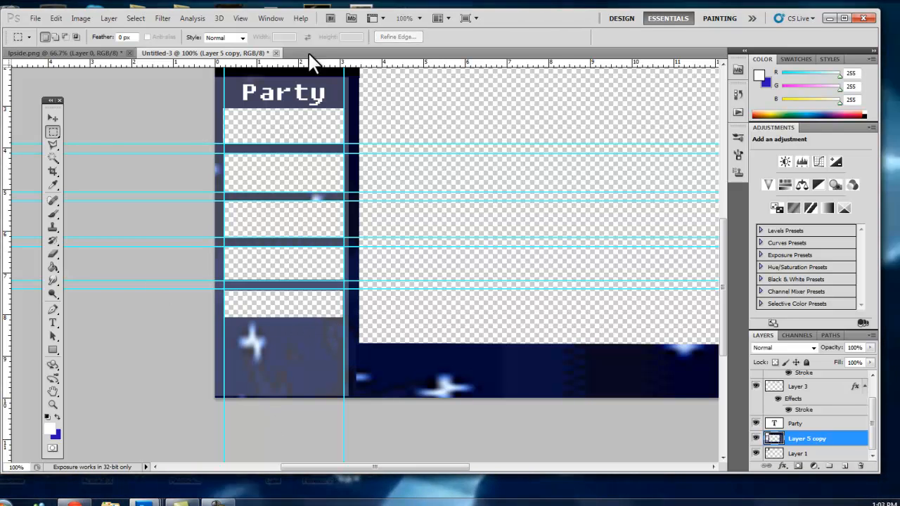
Add two horizontal guides and clear a sixth slot below the fifth in the left panel.
left_click_drag(292, 64, 304, 318)
left_click_drag(305, 64, 315, 327)
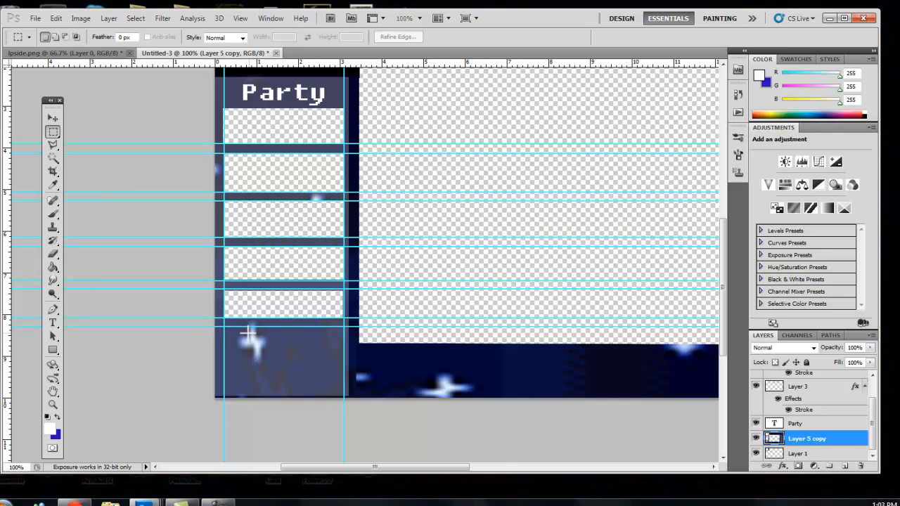
left_click_drag(223, 327, 297, 364)
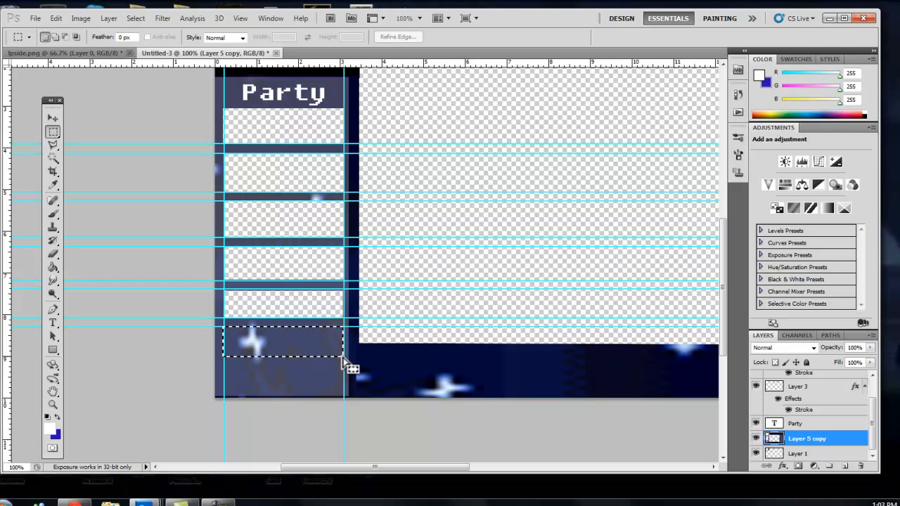
left_click(302, 346)
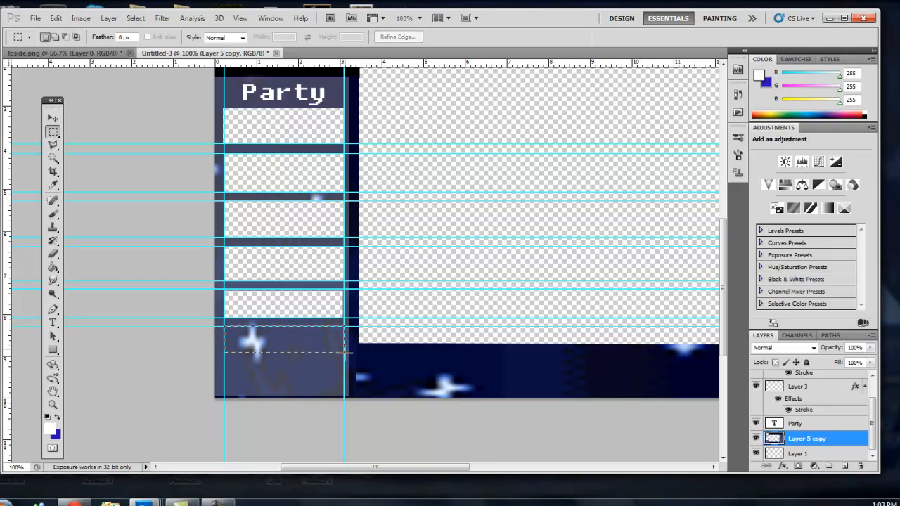
left_click_drag(345, 355, 345, 356)
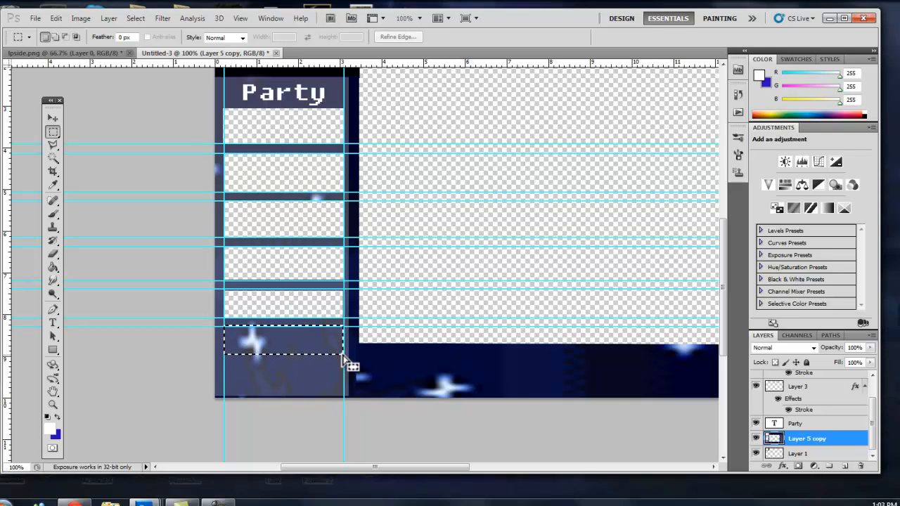
key("Delete")
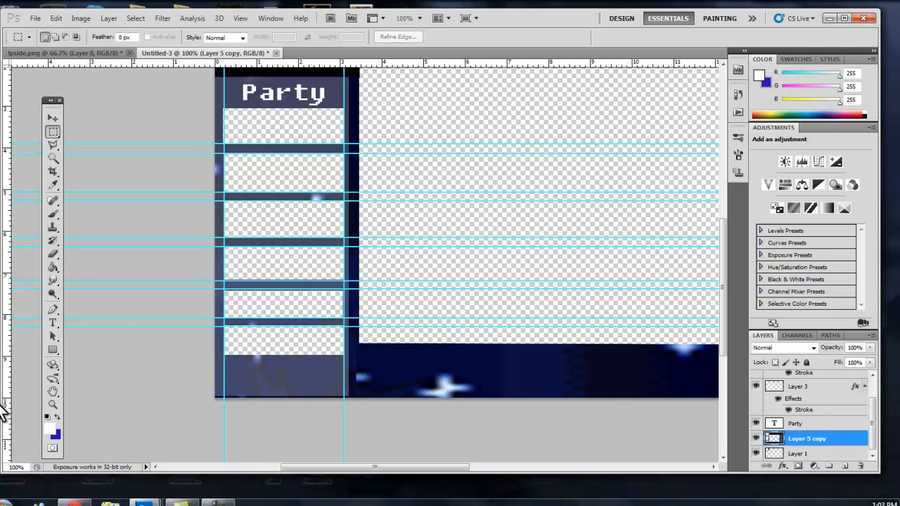
Clear all guides from the document.
left_click(53, 404)
left_click(382, 273, "alt")
left_click(383, 275)
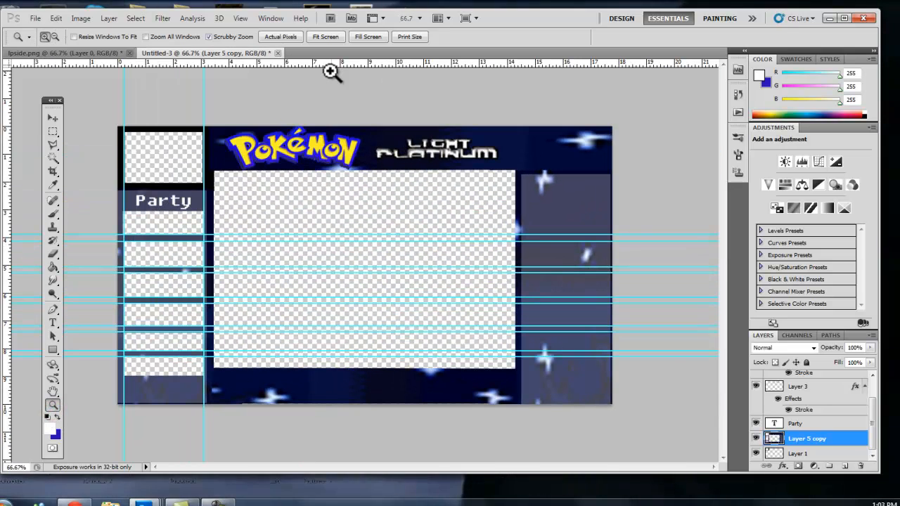
left_click(241, 19)
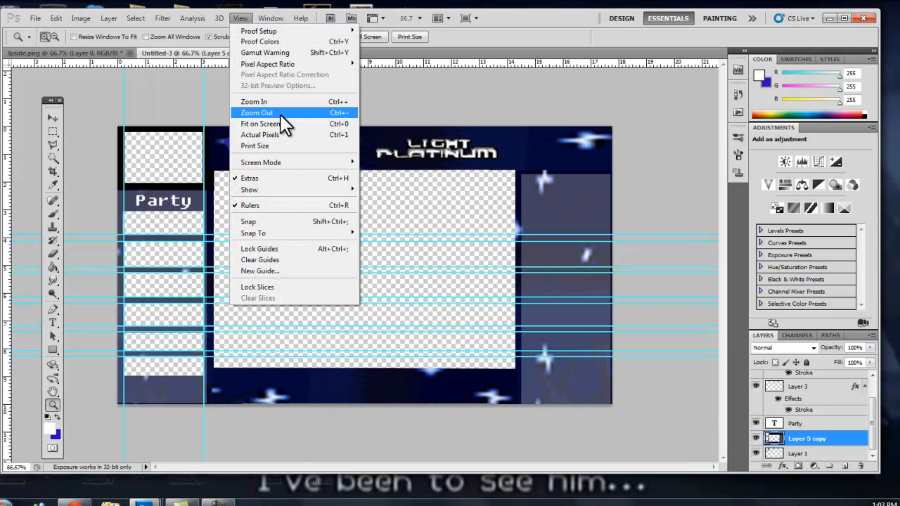
left_click(314, 260)
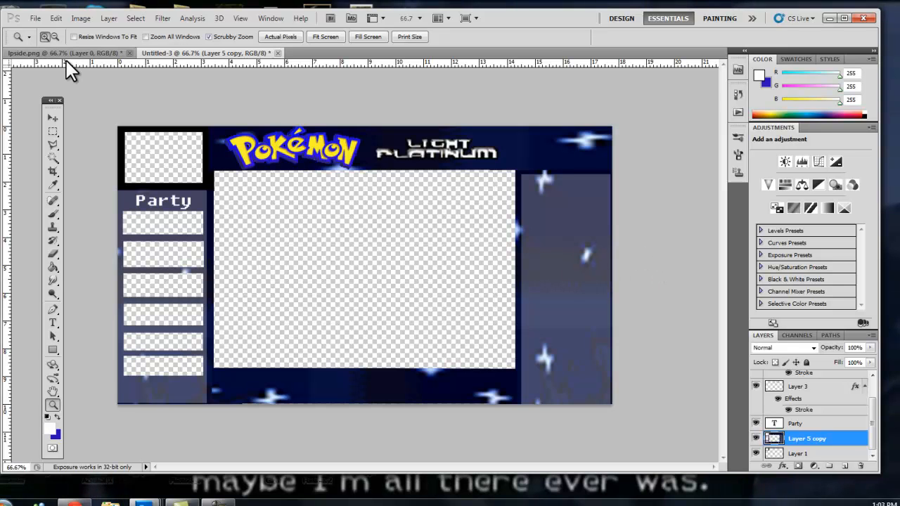
Duplicate the Party label and move the copy into the right panel, checking the lpside.png reference.
left_click(93, 53)
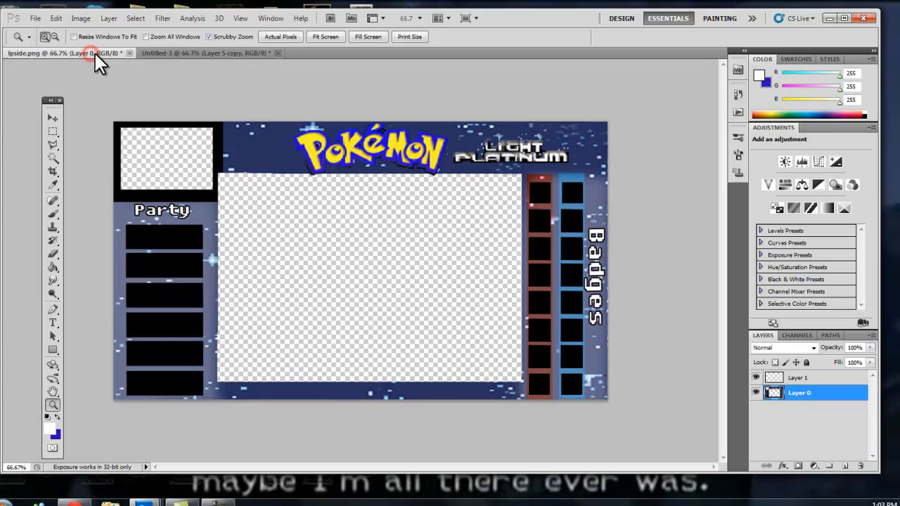
left_click(251, 54)
left_click(54, 119)
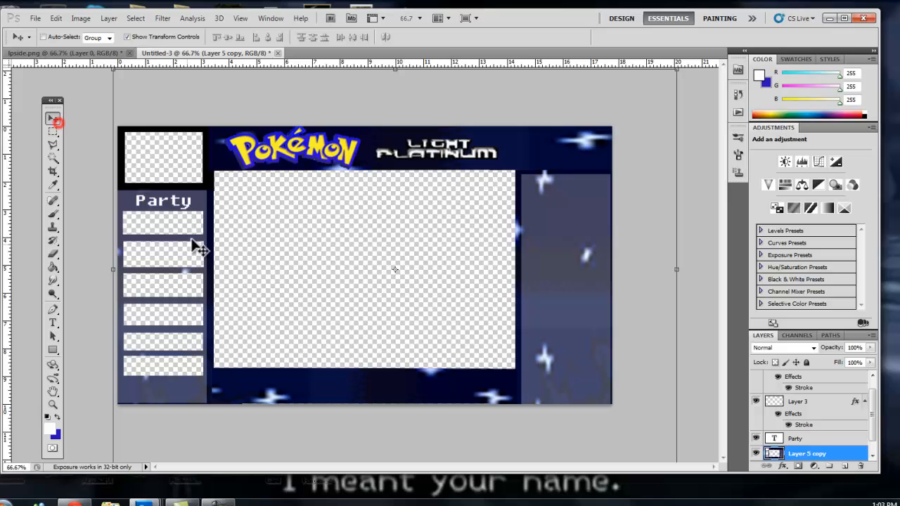
right_click(182, 200)
left_click(193, 205)
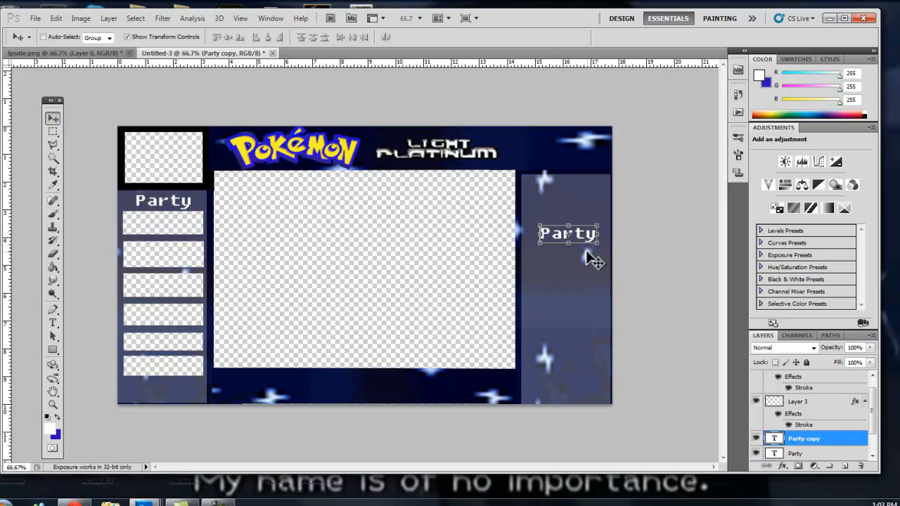
Change the copied label's text to Badges.
key("t")
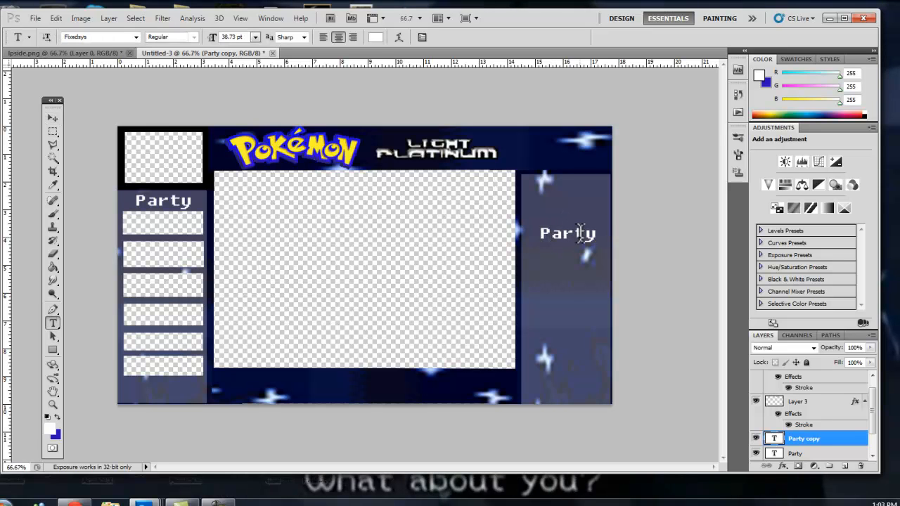
double_click(571, 232)
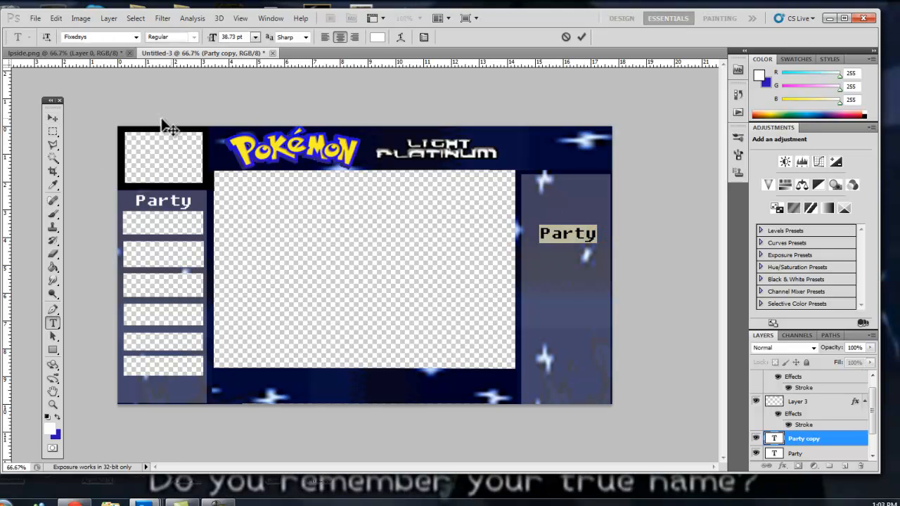
type("Ba")
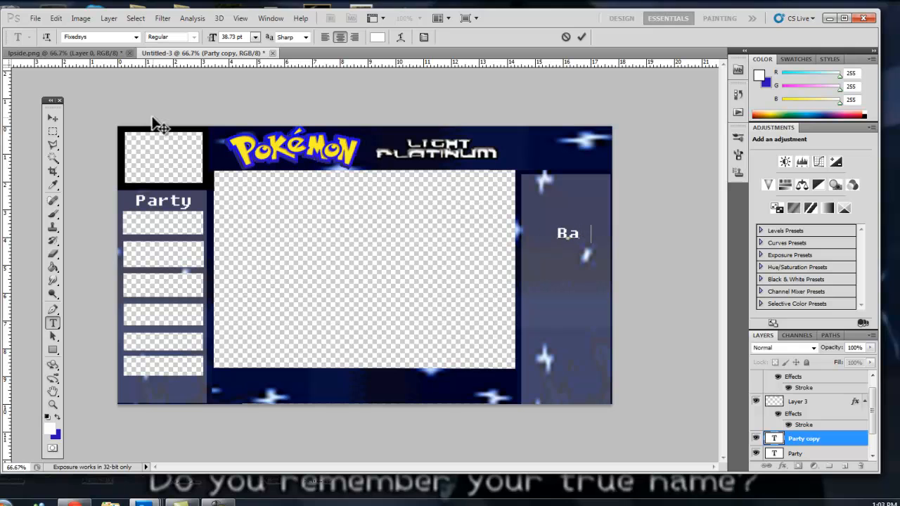
type("dges")
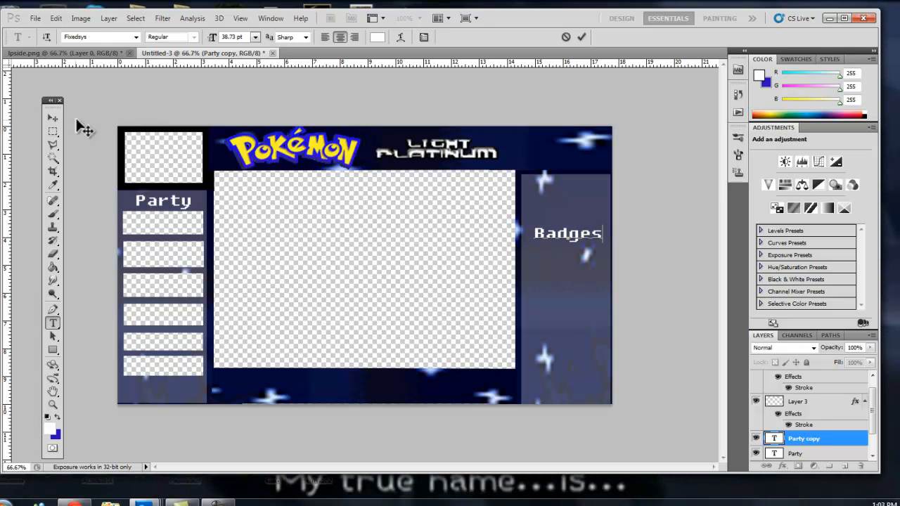
Rotate the Badges label 90 degrees and place it vertically along the right panel's outer edge.
left_click(53, 118)
left_click_drag(602, 241, 671, 287)
left_click_drag(634, 329, 554, 348)
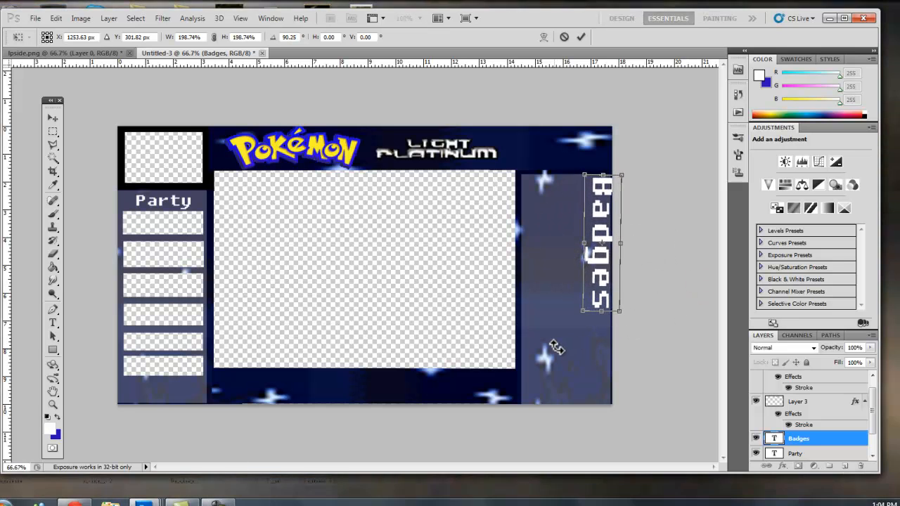
left_click_drag(596, 282, 596, 322)
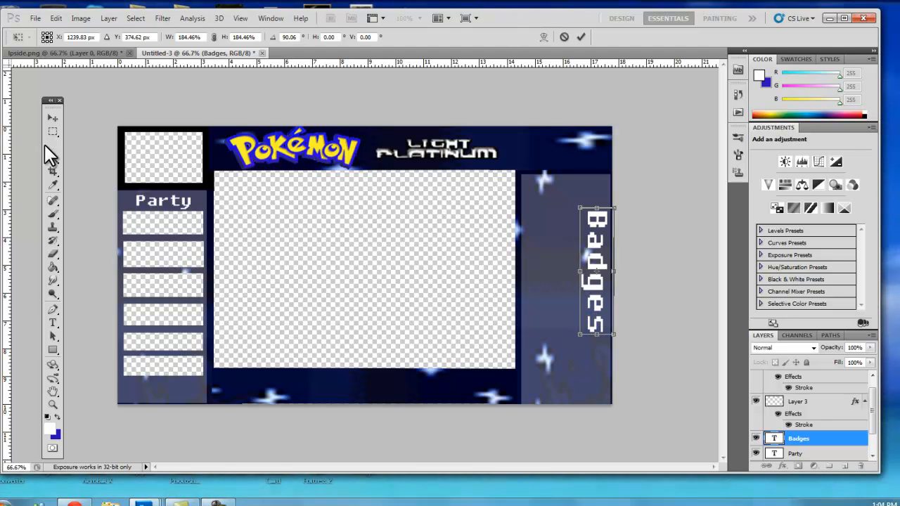
left_click(52, 114)
left_click(398, 200)
Compare the overlay with the lpside.png reference image.
left_click(97, 52)
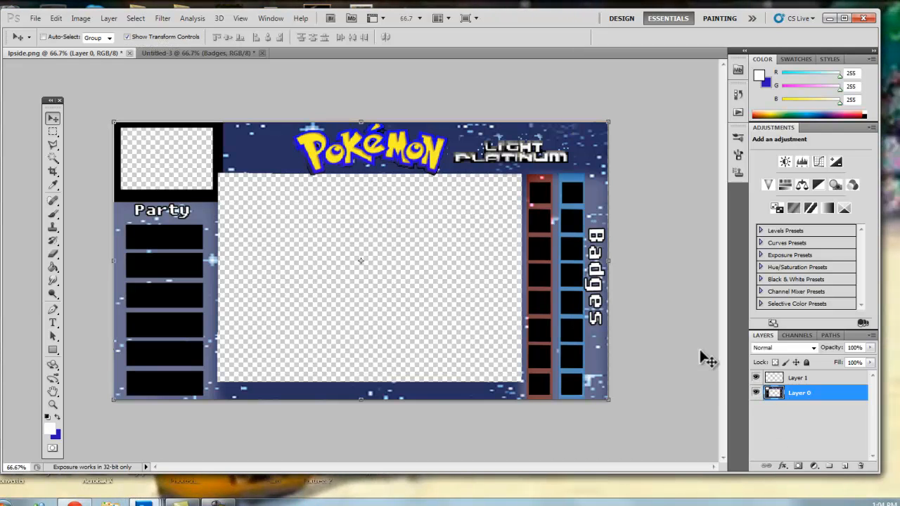
left_click(180, 52)
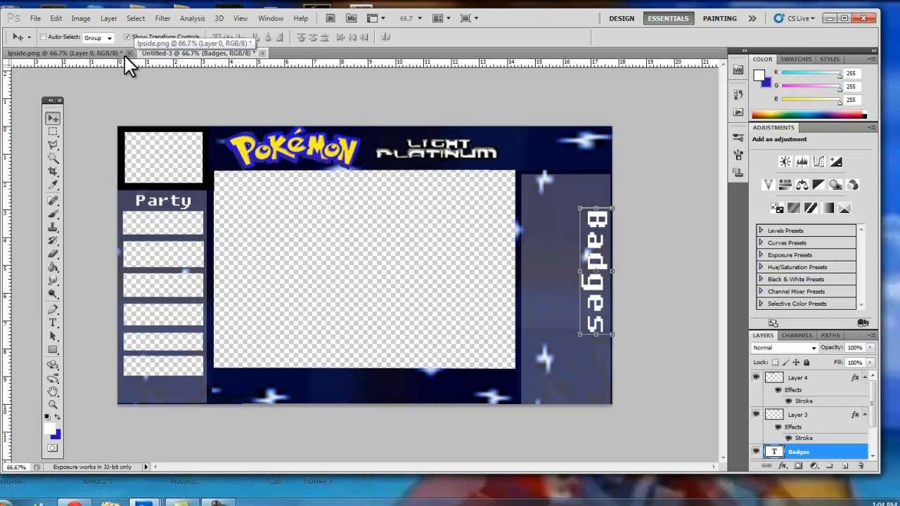
left_click(104, 53)
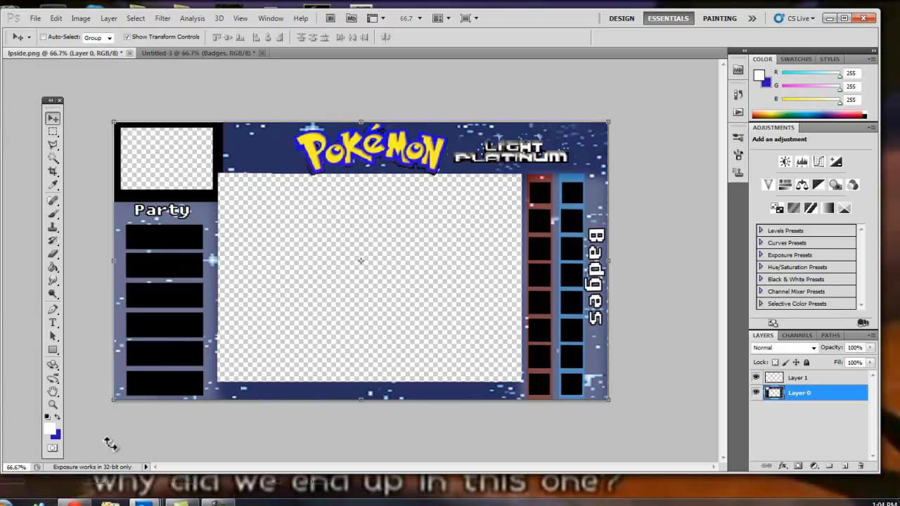
left_click(195, 52)
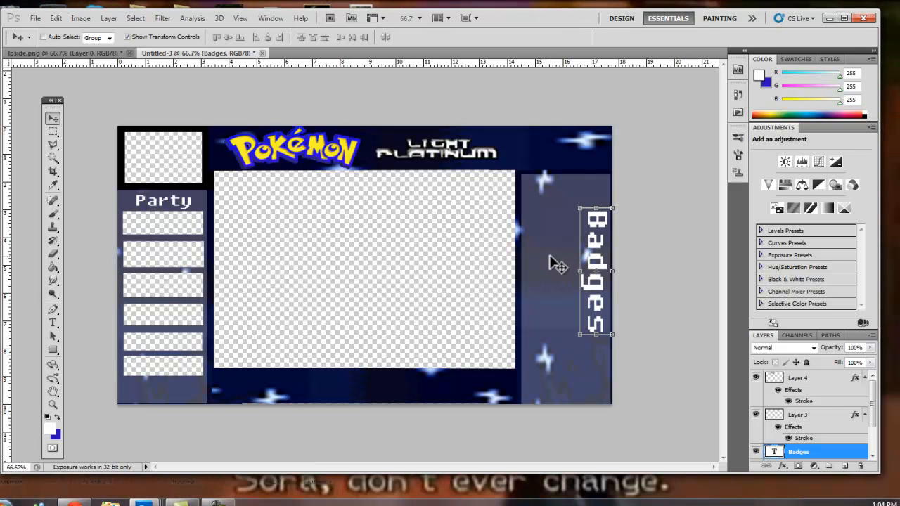
On a new layer, fill a tall red strip between the webcam area and the right panel, then deselect.
left_click(53, 132)
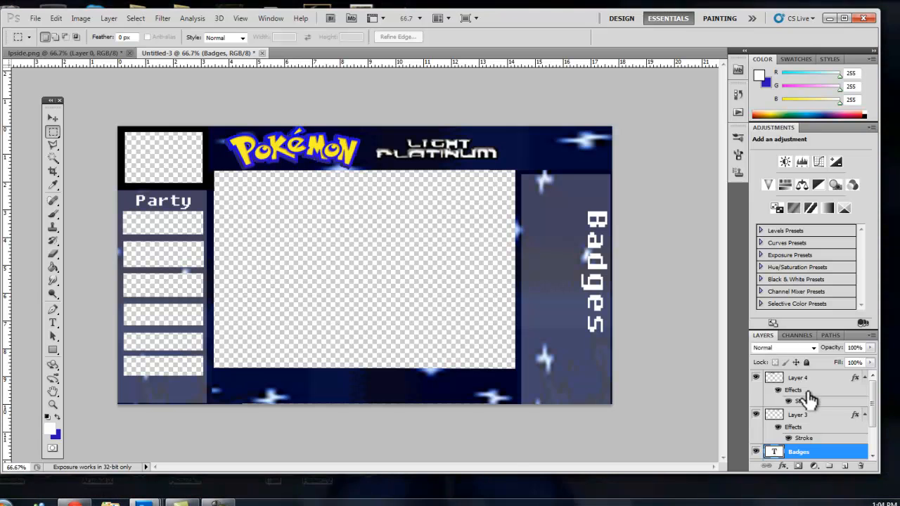
left_click(814, 392)
left_click(845, 466)
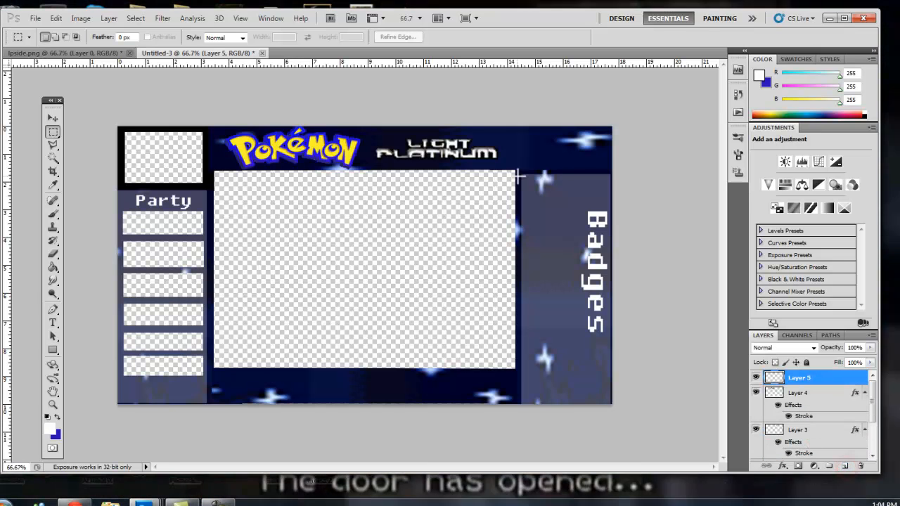
left_click_drag(519, 173, 541, 413)
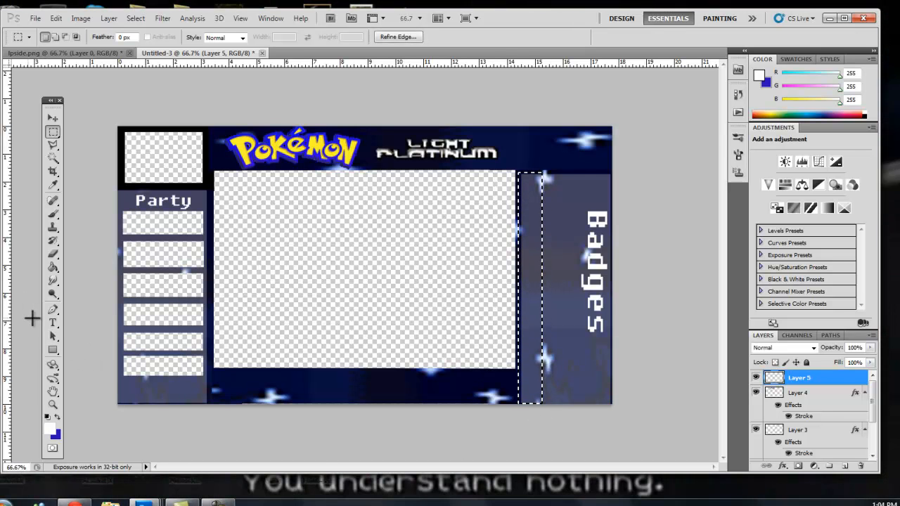
left_click(50, 429)
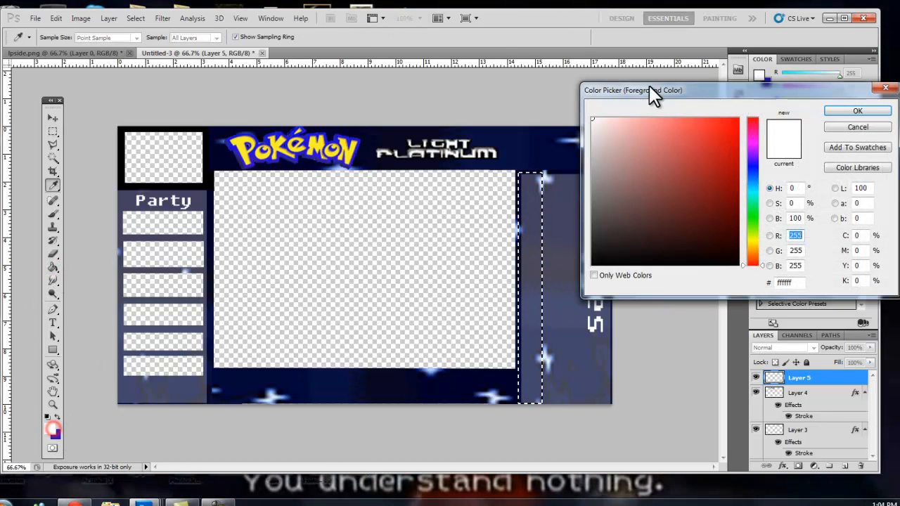
left_click_drag(684, 168, 741, 116)
left_click(837, 110)
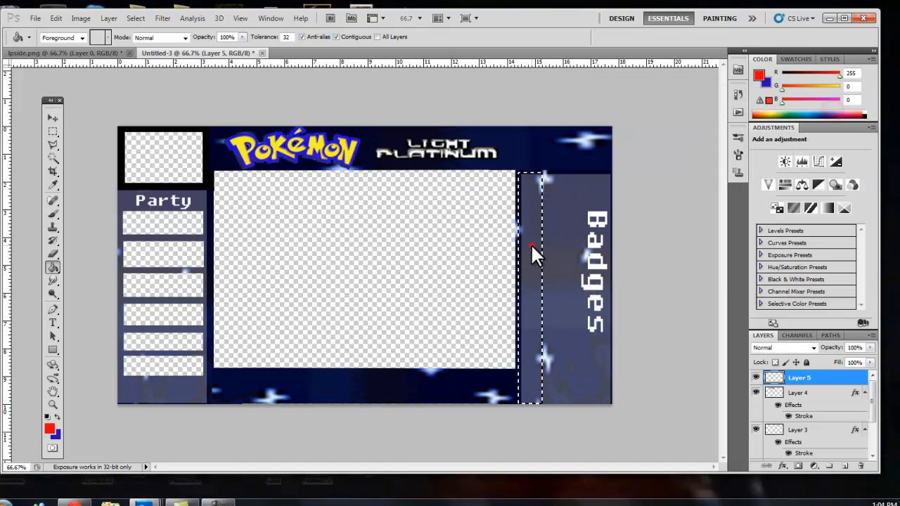
left_click(531, 243)
key("ctrl+d")
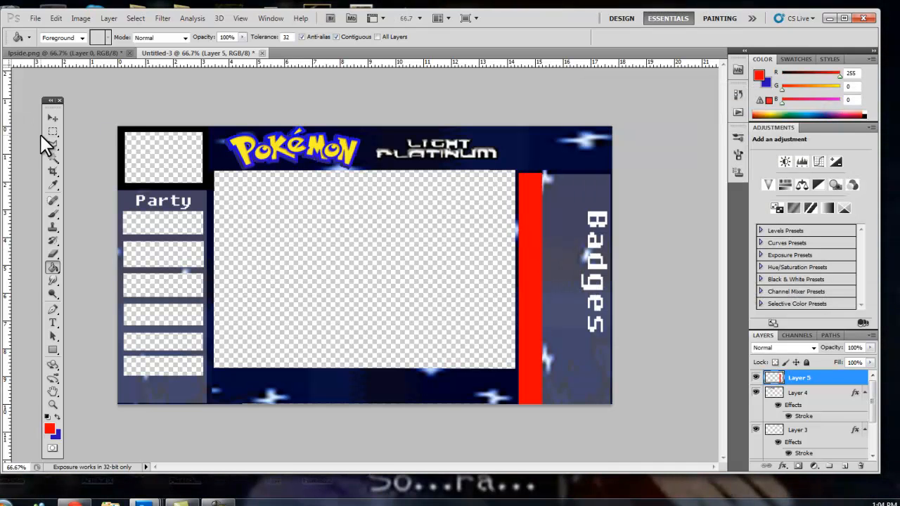
Duplicate the red strip and place the copy just to its right.
left_click(52, 119)
left_click_drag(528, 231, 565, 222)
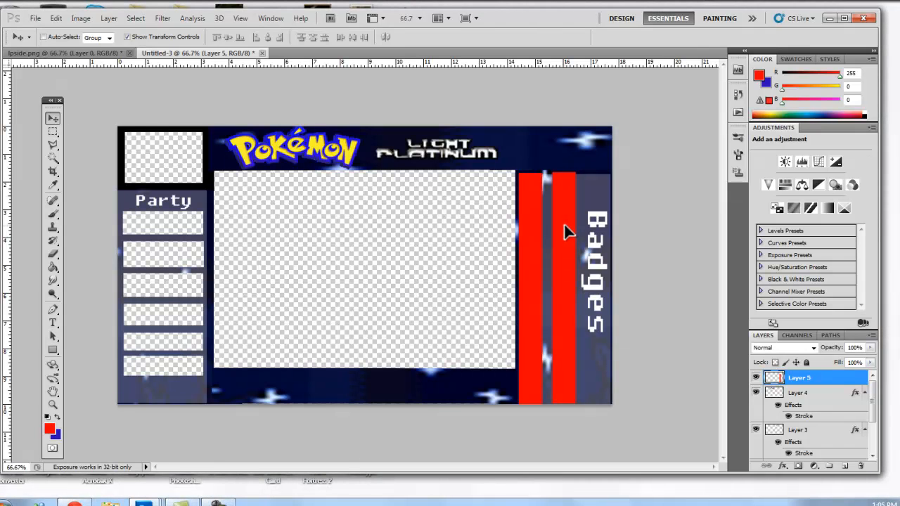
left_click_drag(564, 223, 563, 223)
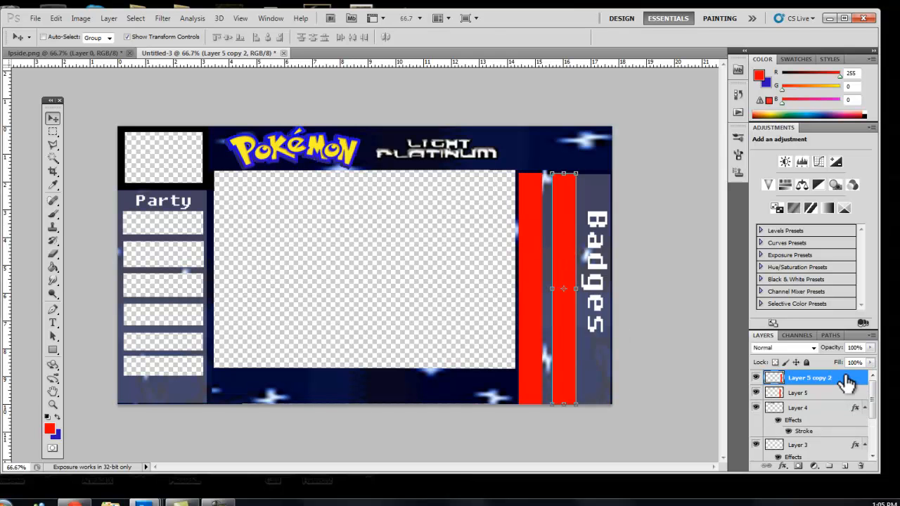
Give the copied strip a Color Overlay in blue 0042ff.
right_click(836, 377)
left_click(806, 116)
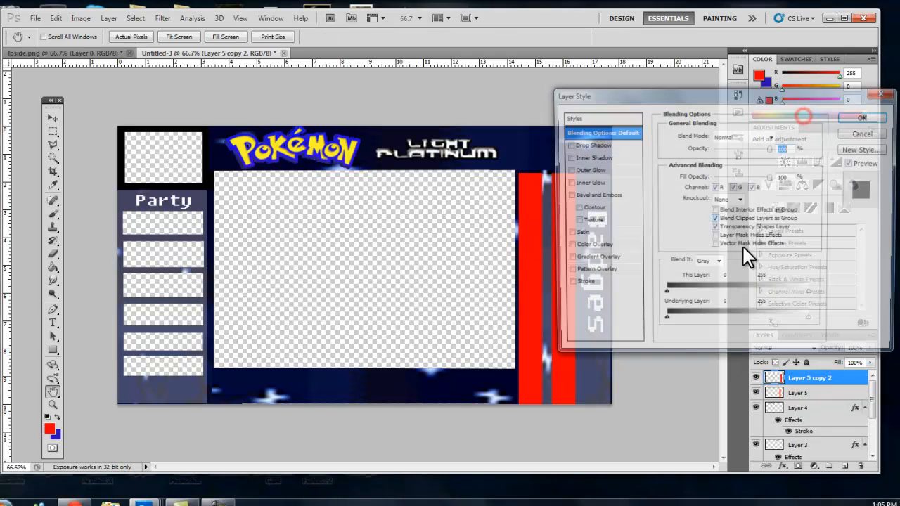
left_click(604, 247)
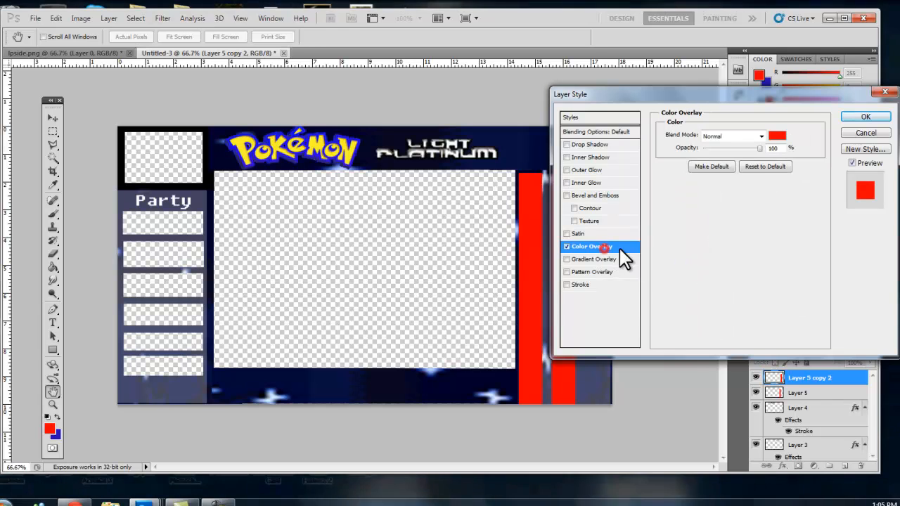
left_click(776, 136)
left_click(752, 176)
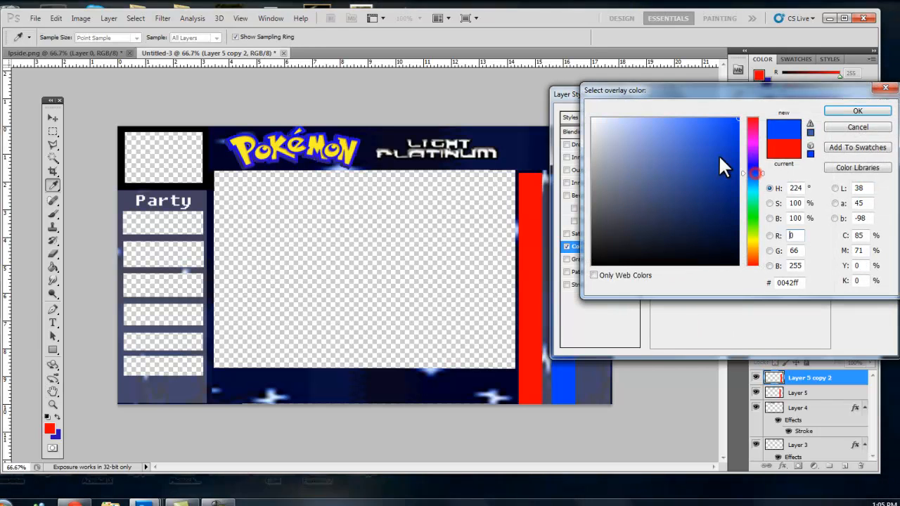
left_click(858, 110)
left_click(863, 118)
Set the opacity of both the red and blue strip layers to 42%.
left_click(837, 414)
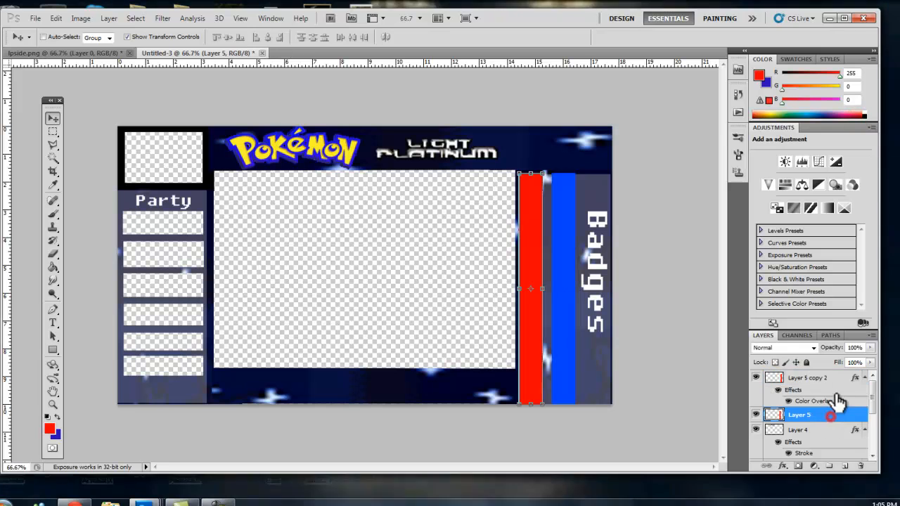
left_click(870, 348)
left_click_drag(871, 350, 837, 359)
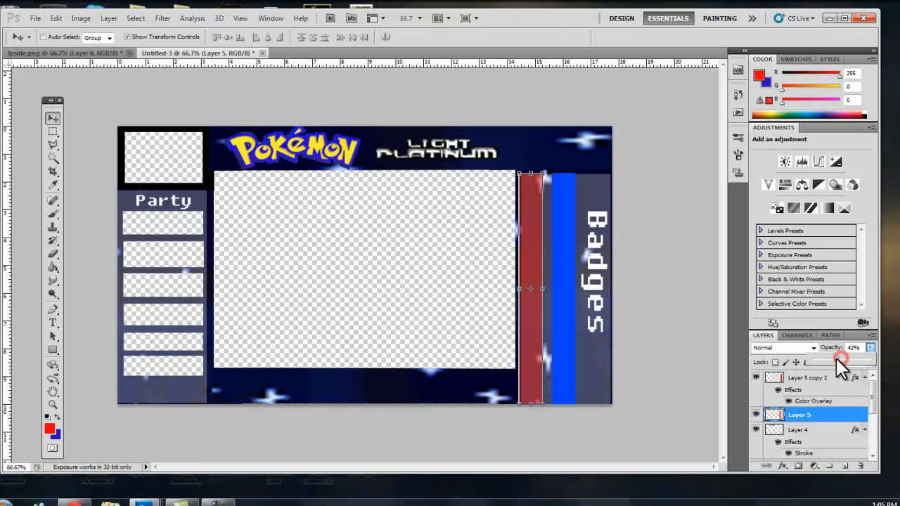
left_click(832, 380)
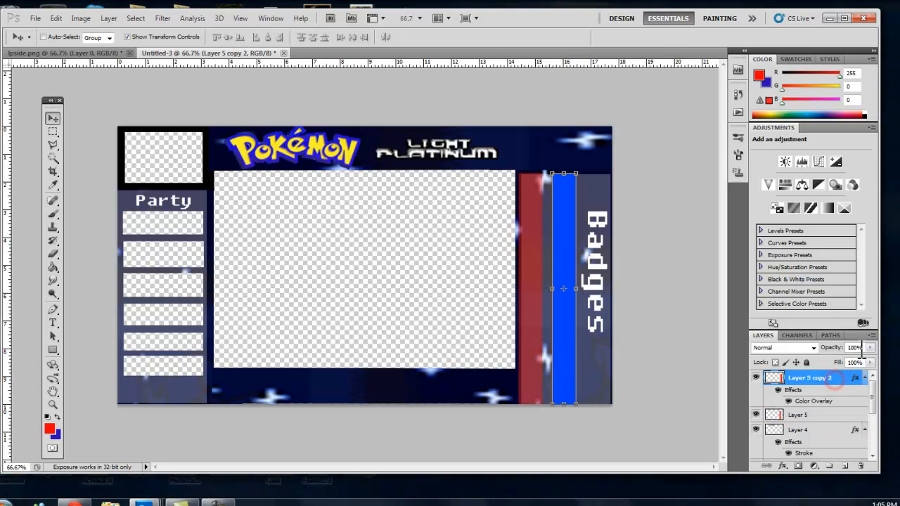
left_click_drag(840, 357, 835, 360)
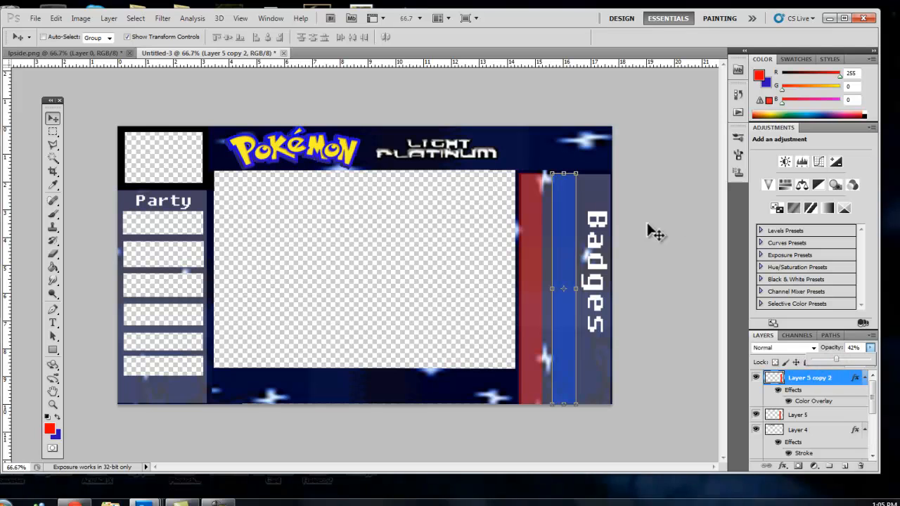
Add a new empty layer above the strip layers.
left_click(54, 132)
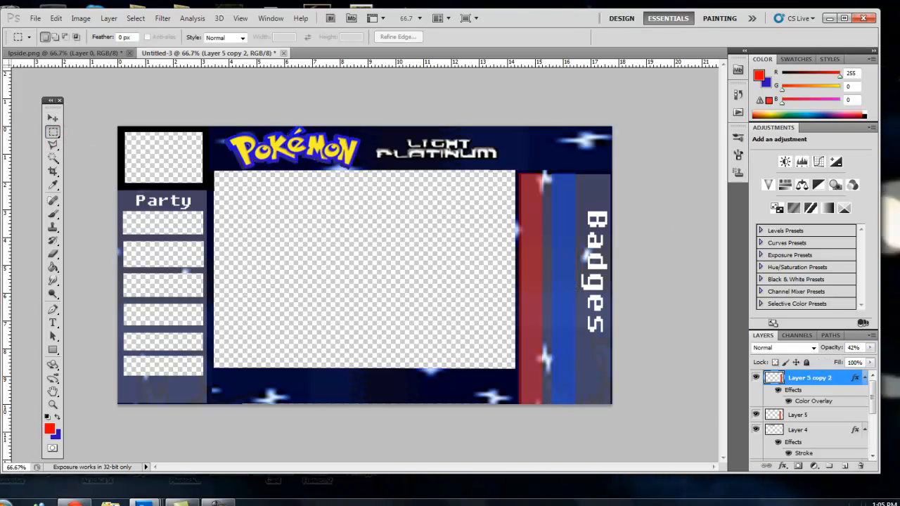
left_click(52, 404)
left_click(610, 276)
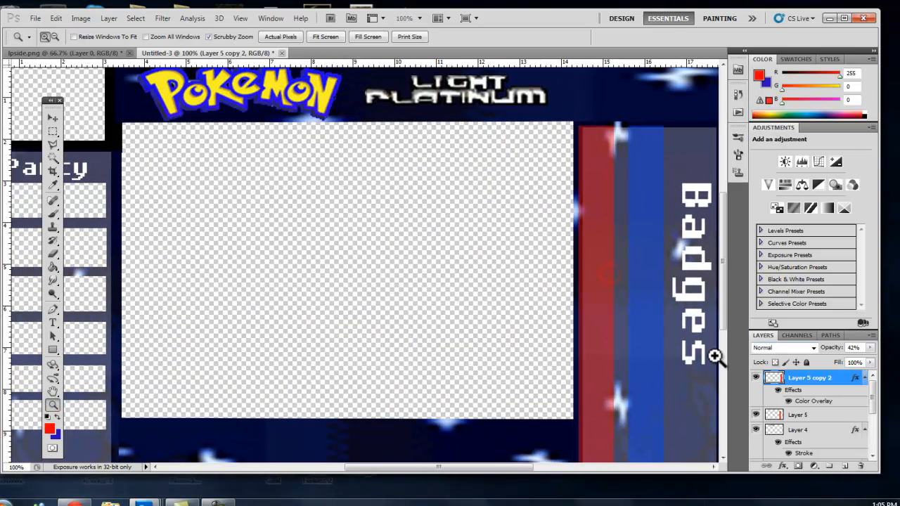
left_click_drag(440, 462, 486, 462)
left_click(54, 132)
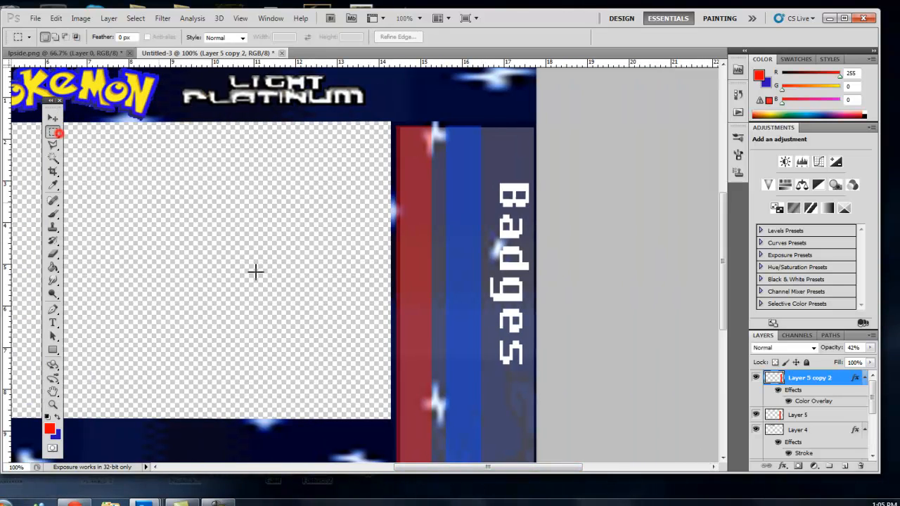
left_click(846, 466)
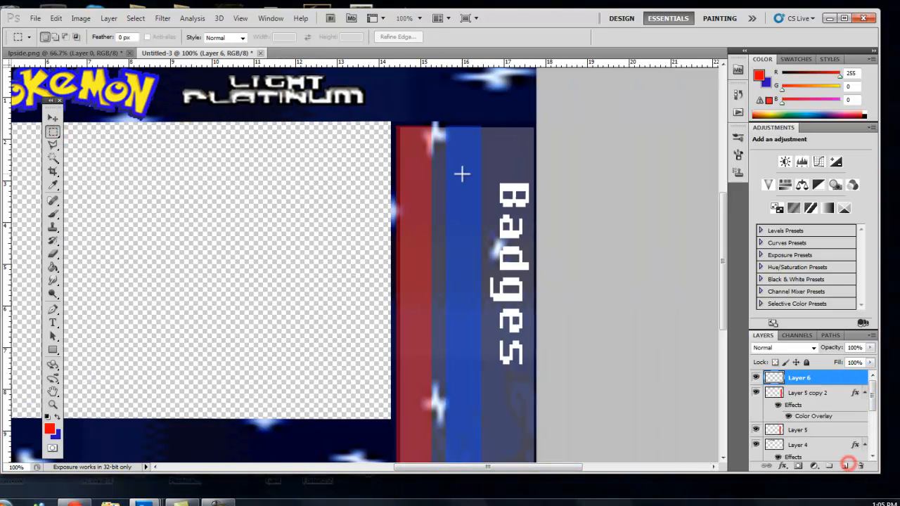
Undo the new empty layer and merge the red and blue strip layers into a single layer.
key("ctrl+z")
left_click(825, 415, "ctrl")
scroll(826, 416, "down", 5)
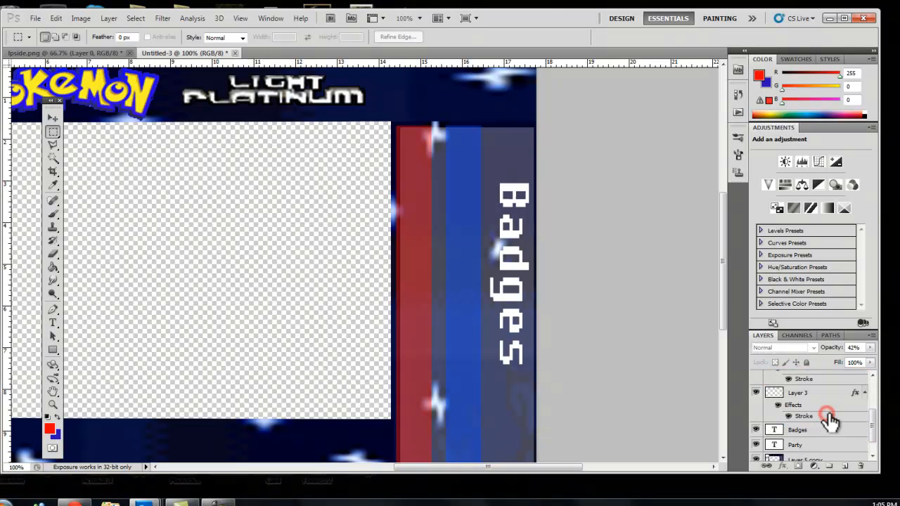
left_click(801, 441, "ctrl")
right_click(801, 441)
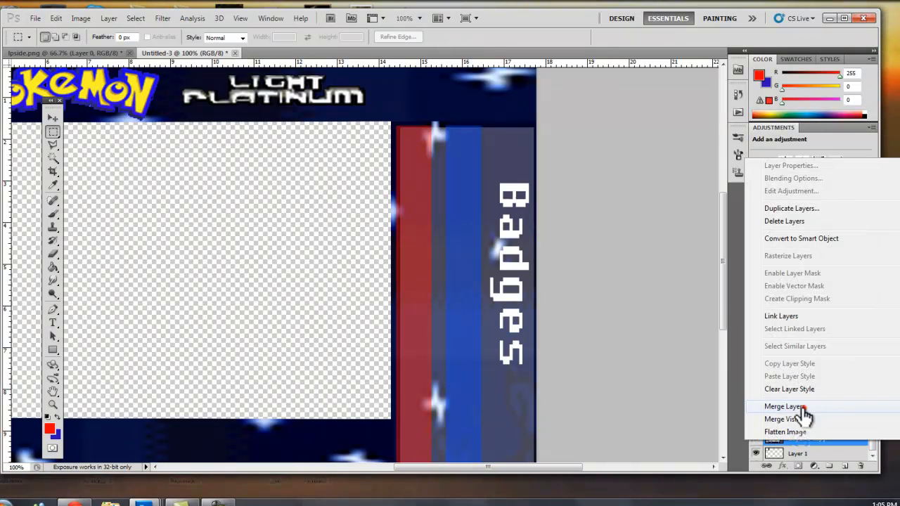
left_click(804, 407)
left_click_drag(804, 377, 807, 446)
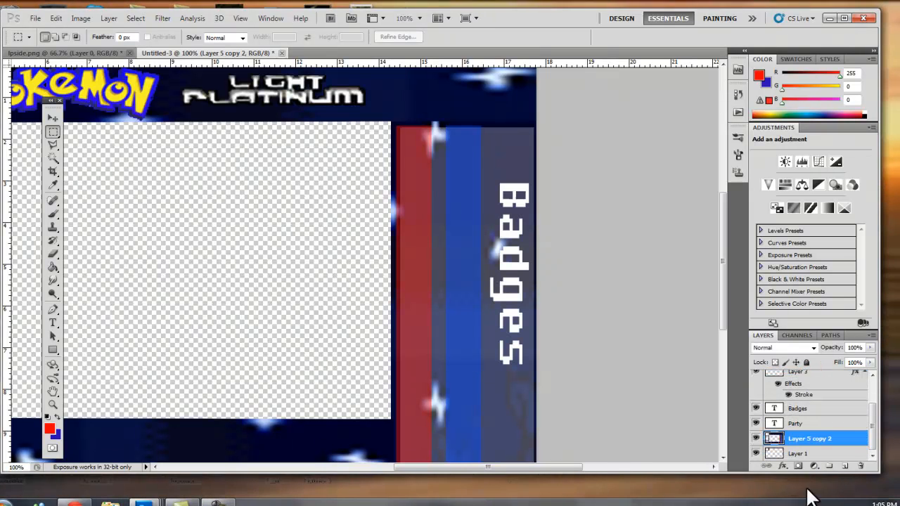
scroll(840, 441, "up", 2)
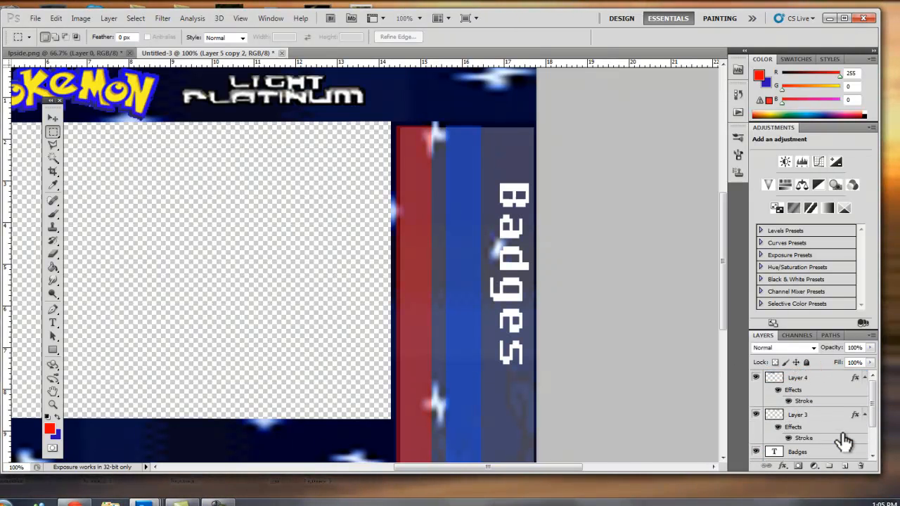
left_click(816, 384)
scroll(816, 420, "down", 2)
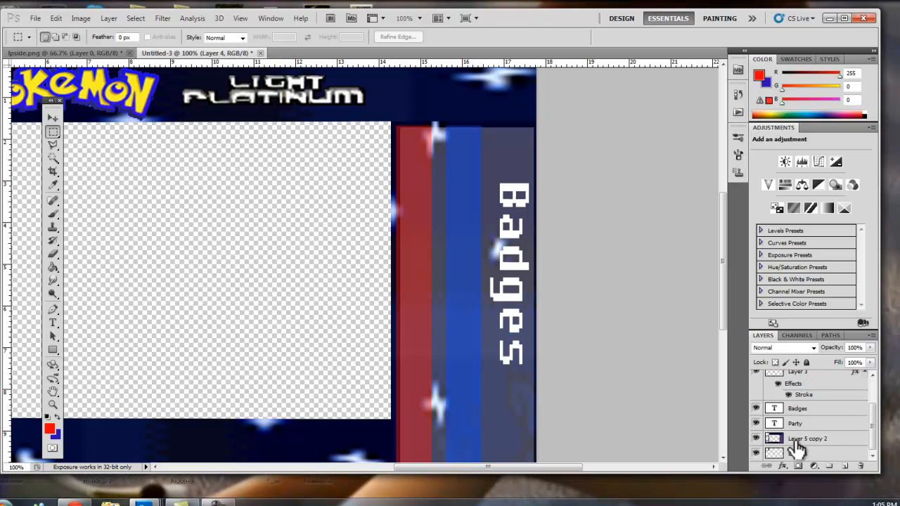
left_click(800, 441)
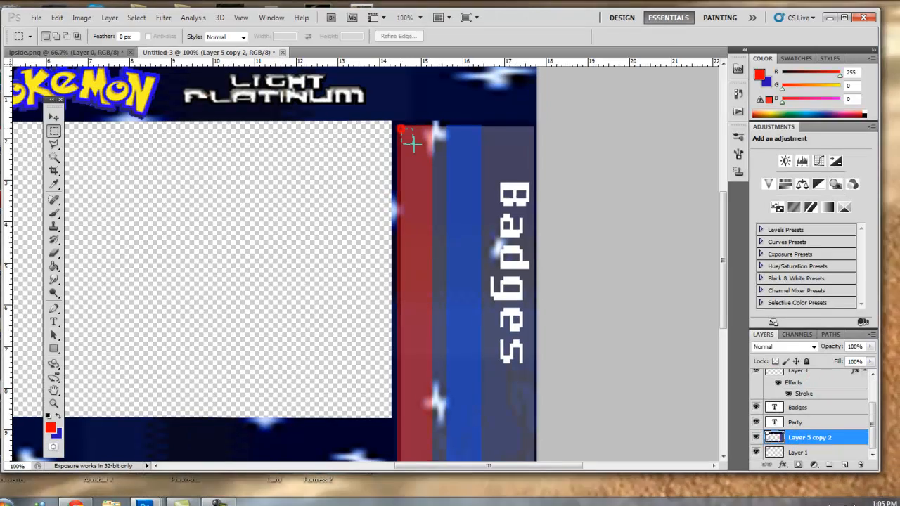
Drag horizontal guides down across the strips to mark the rows of slots.
mouse_move(401, 128)
left_mouse_down()
mouse_move(430, 154)
mouse_move(436, 181)
left_mouse_up()
left_click(456, 69)
left_click_drag(456, 54, 442, 120)
mouse_move(545, 454)
left_mouse_down()
mouse_move(160, 453)
mouse_move(361, 445)
mouse_move(547, 454)
left_mouse_up()
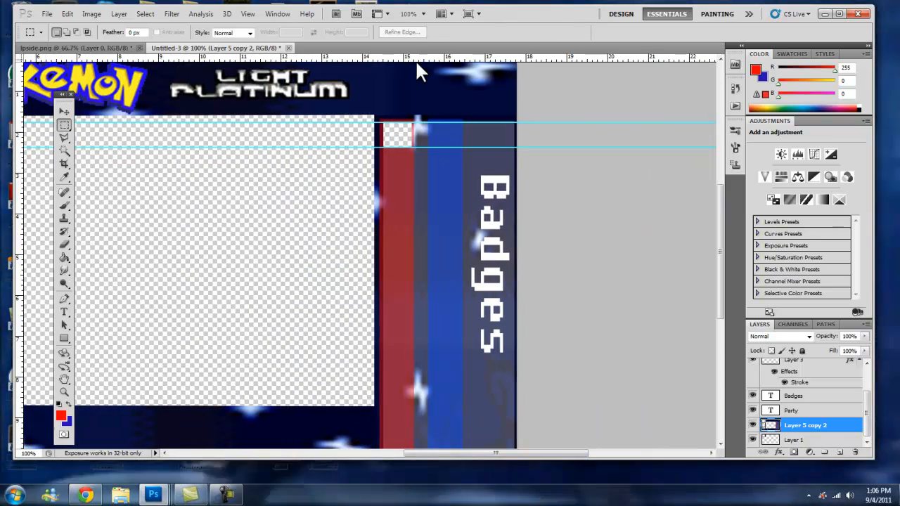
left_click_drag(415, 56, 406, 209)
left_click_drag(406, 239, 406, 244)
left_click_drag(402, 56, 403, 277)
left_click_drag(409, 56, 425, 342)
left_click(64, 393)
left_click(456, 225, "alt")
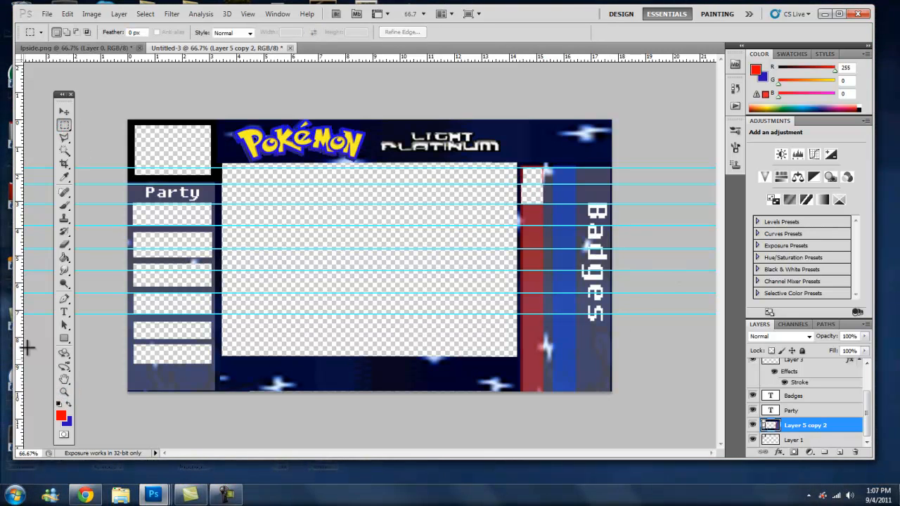
Zoom in and delete rectangular selections between the guides to cut the first slots out of the red strip.
key("z")
left_click(527, 201)
left_click(527, 202)
left_click(64, 124)
left_click(520, 152)
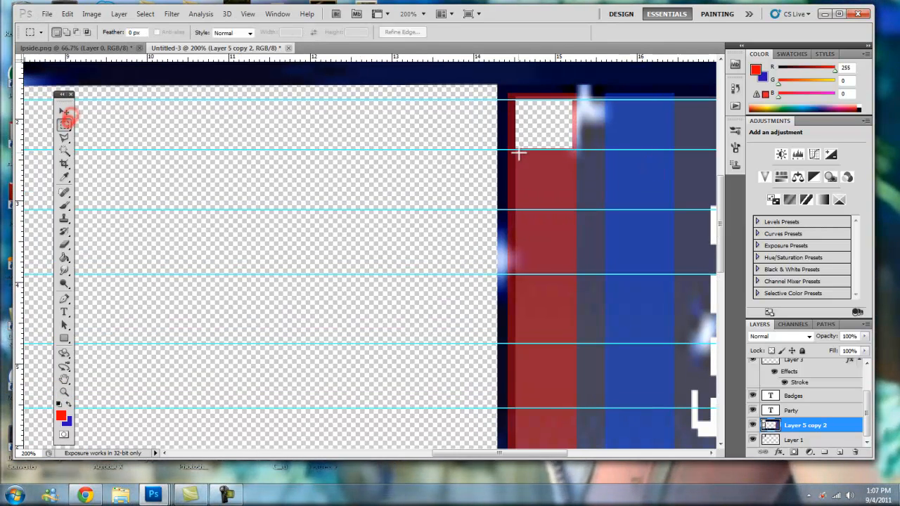
left_click_drag(574, 207, 573, 206)
key("Delete")
key("ctrl+d")
left_click_drag(575, 276, 571, 274)
key("Delete")
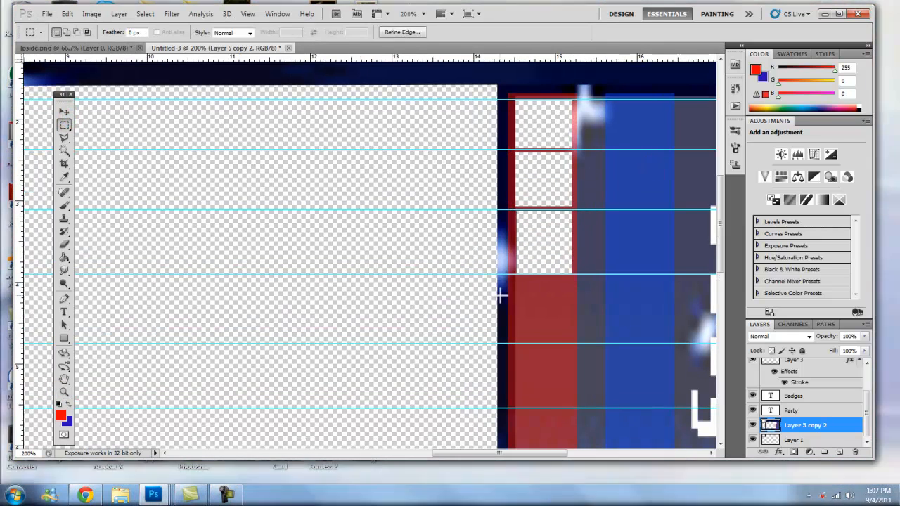
Cut out the remaining square slots down the red strip, redoing one mis-sized deletion.
left_click_drag(571, 340, 573, 344)
key("Delete")
left_click_drag(518, 344, 568, 409)
scroll(569, 401, "down", 2)
key("Delete")
key("ctrl+d")
scroll(556, 330, "down", 1)
left_click_drag(517, 299, 573, 377)
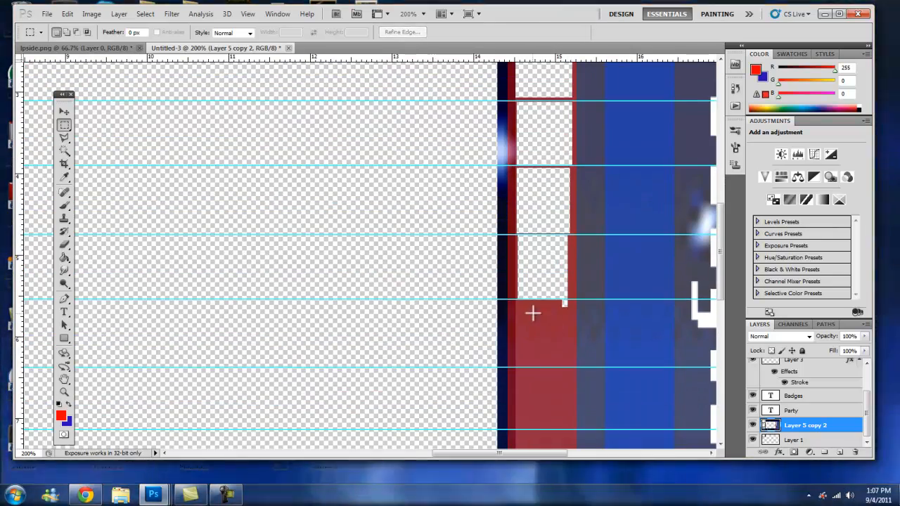
key("Delete")
key("ctrl+z")
key("ctrl+d")
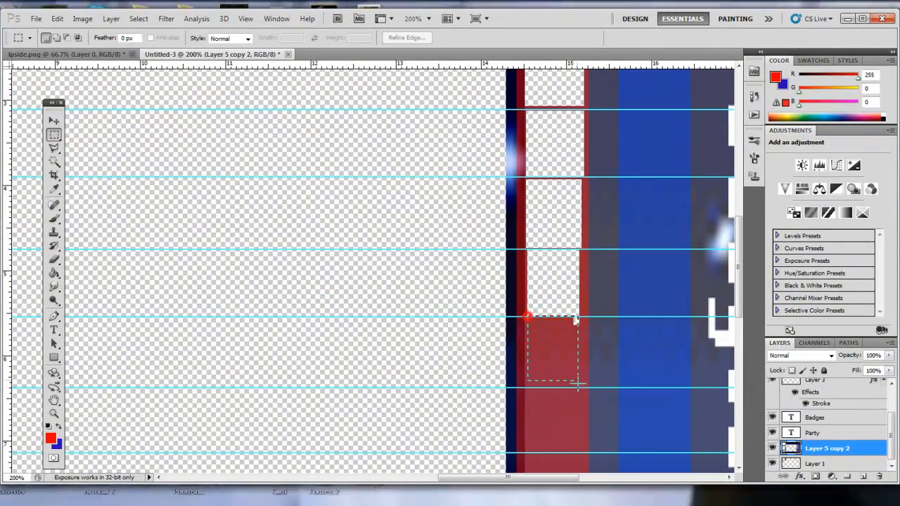
key("Delete")
key("ctrl+d")
scroll(567, 363, "down", 2)
left_click_drag(565, 390, 580, 394)
key("Delete")
scroll(581, 394, "down", 3)
key("ctrl+d")
scroll(690, 331, "up", 14)
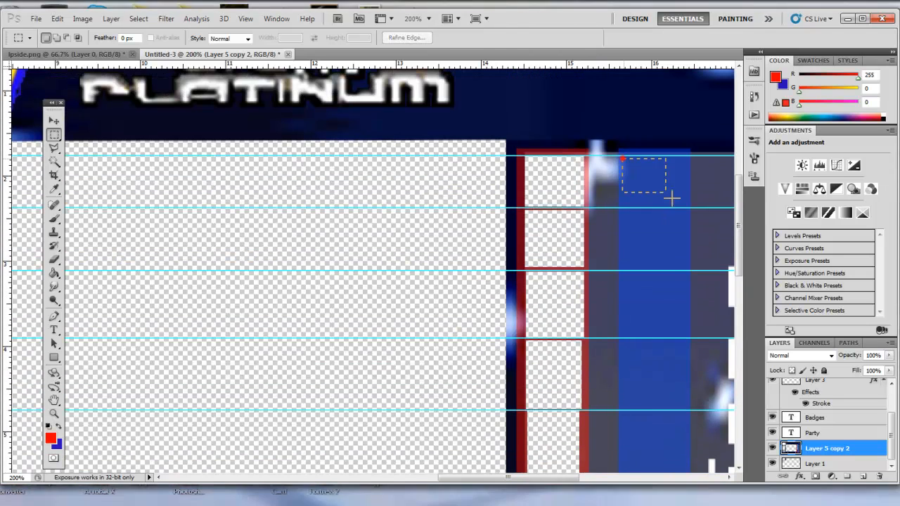
Cut matching square slots out of the blue strip between the guides.
left_click_drag(623, 159, 685, 204)
key("Delete")
mouse_move(623, 215)
left_mouse_down()
mouse_move(654, 257)
mouse_move(685, 264)
left_mouse_up()
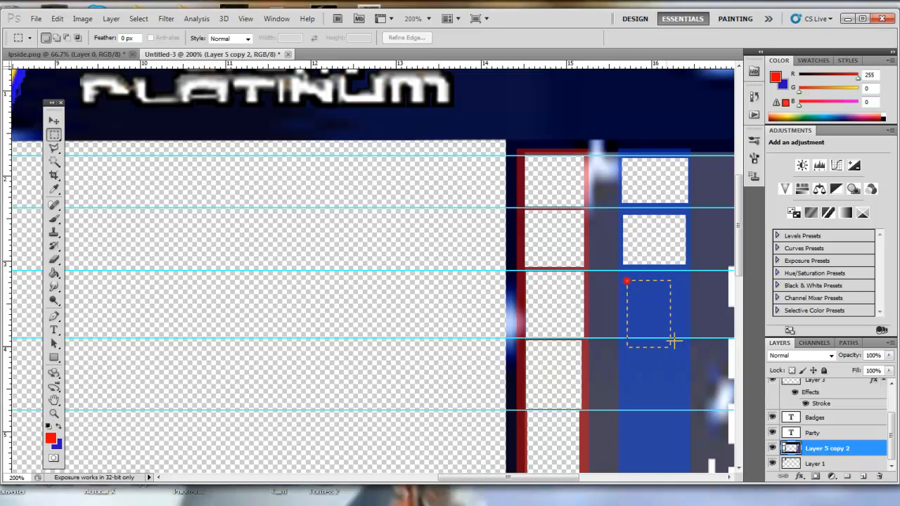
key("Delete")
mouse_move(624, 342)
left_mouse_down()
mouse_move(685, 408)
mouse_move(667, 391)
mouse_move(686, 387)
mouse_move(686, 401)
left_mouse_up()
key("Delete")
scroll(692, 388, "down", 4)
key("Delete")
scroll(675, 372, "down", 3)
scroll(687, 404, "down", 4)
key("Delete")
left_click_drag(623, 326, 685, 382)
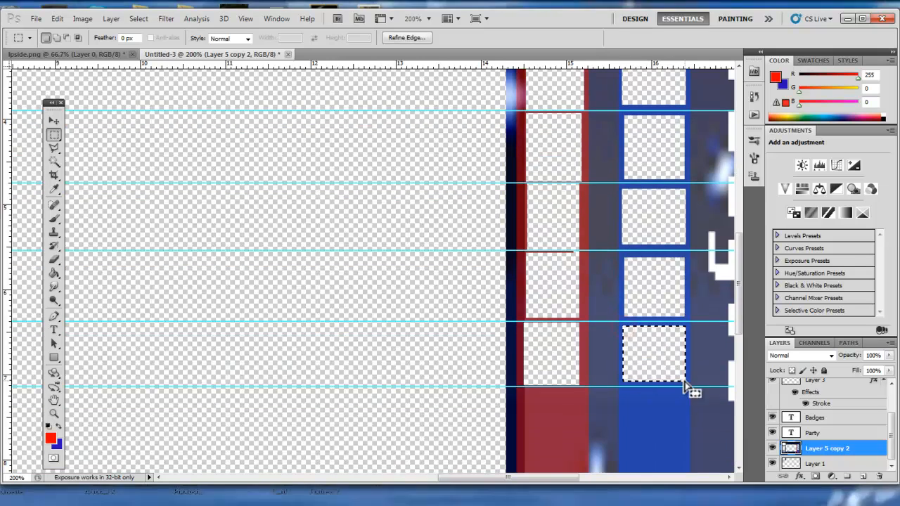
Zoom in and out to review the slotted strips across the whole overlay.
left_click(489, 246, "alt")
left_click(488, 246, "alt")
left_click(460, 254, "alt")
left_click(245, 19)
left_click(291, 265)
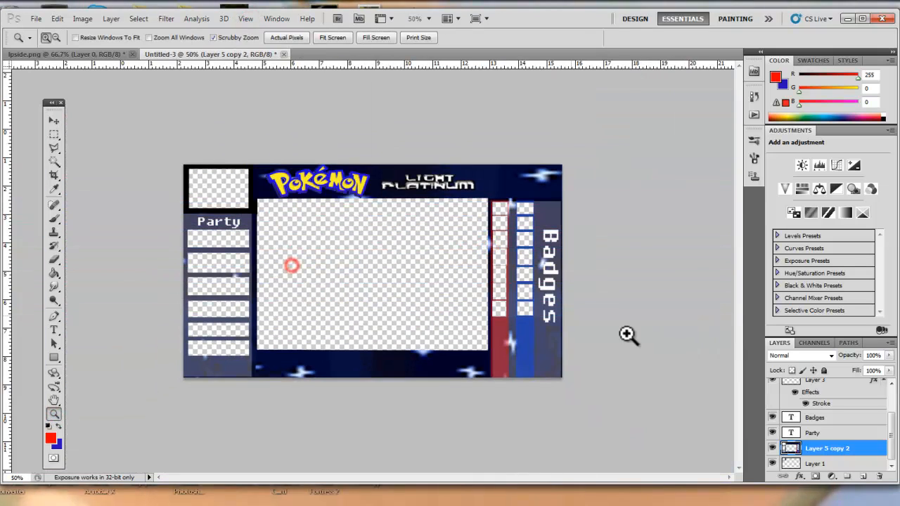
left_click(547, 246)
left_click(589, 258)
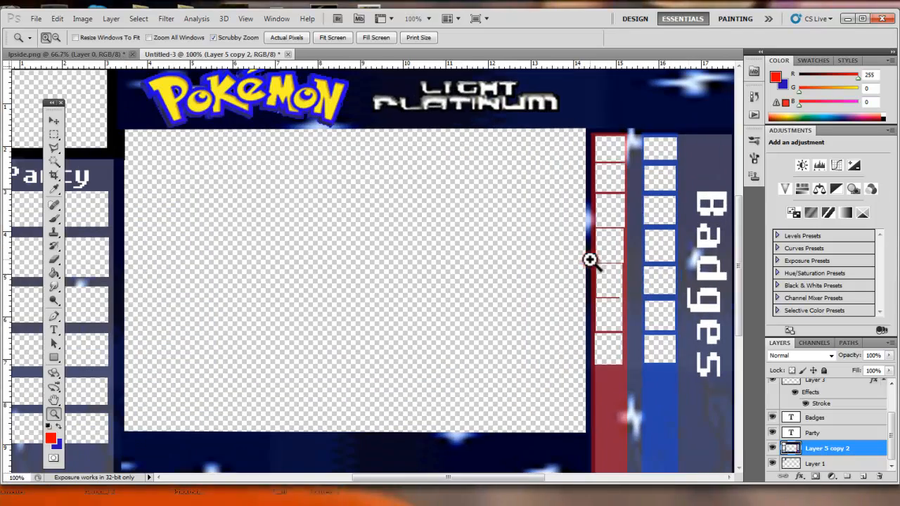
left_click(678, 286)
left_click(663, 283, "alt")
left_click(663, 283, "alt")
left_click(664, 281, "alt")
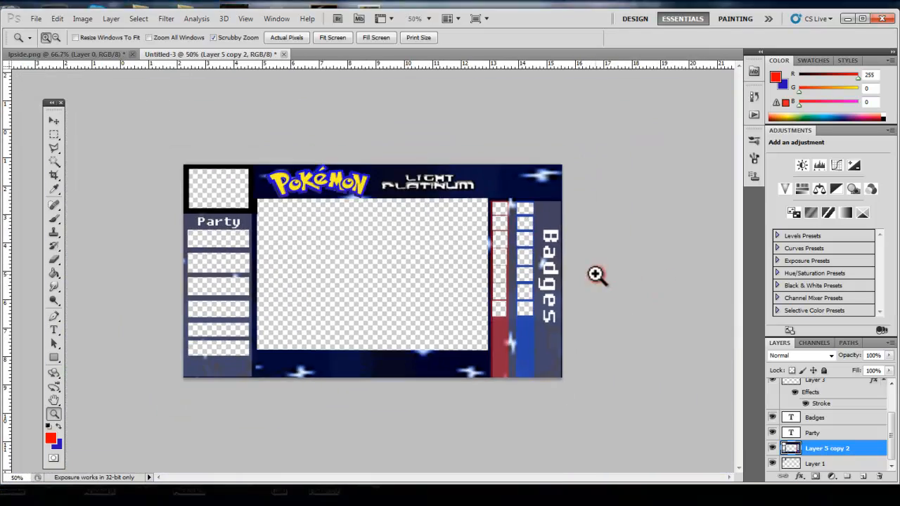
left_click(536, 275)
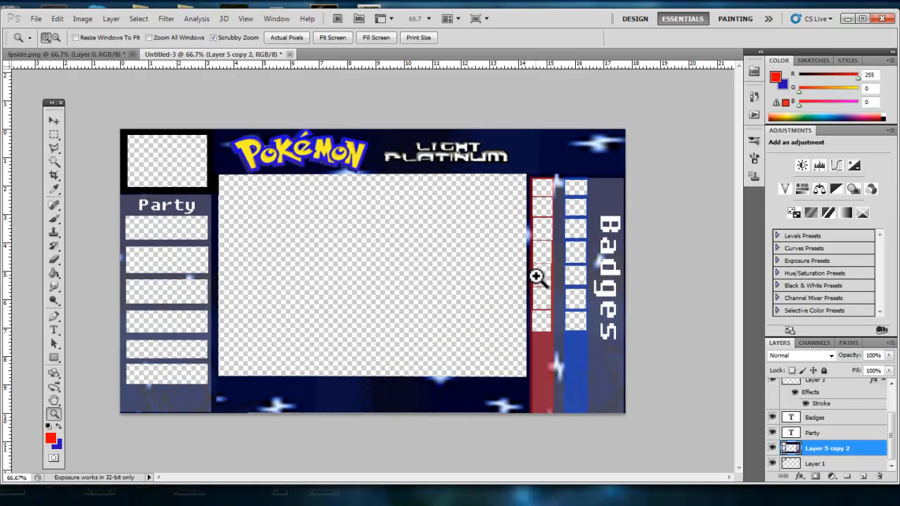
Switch between the overlay and the ipside.png reference document to compare them.
scroll(845, 436, "up", 1)
scroll(846, 470, "down", 1)
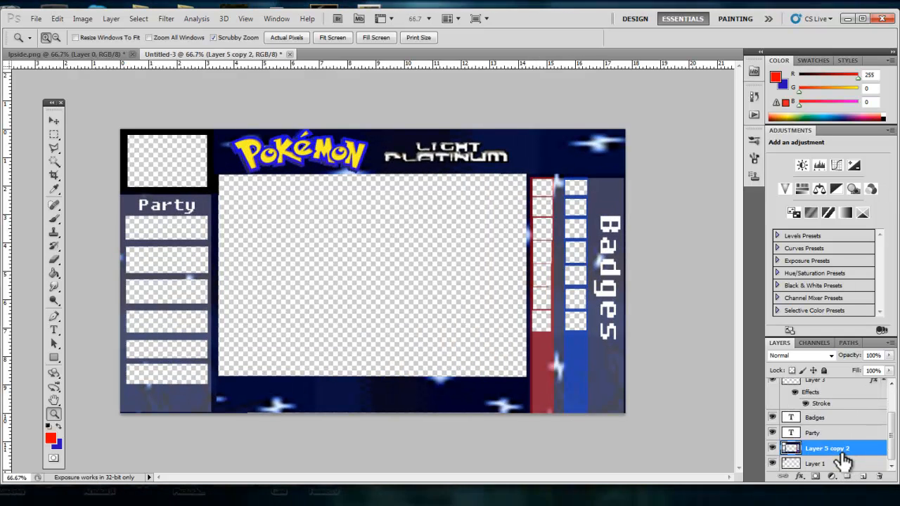
left_click(845, 463)
scroll(837, 450, "up", 2)
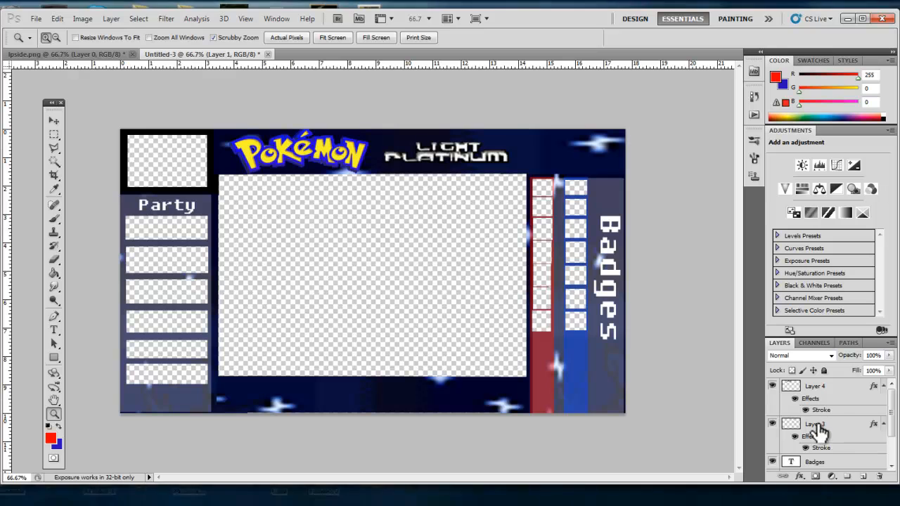
left_click(55, 127)
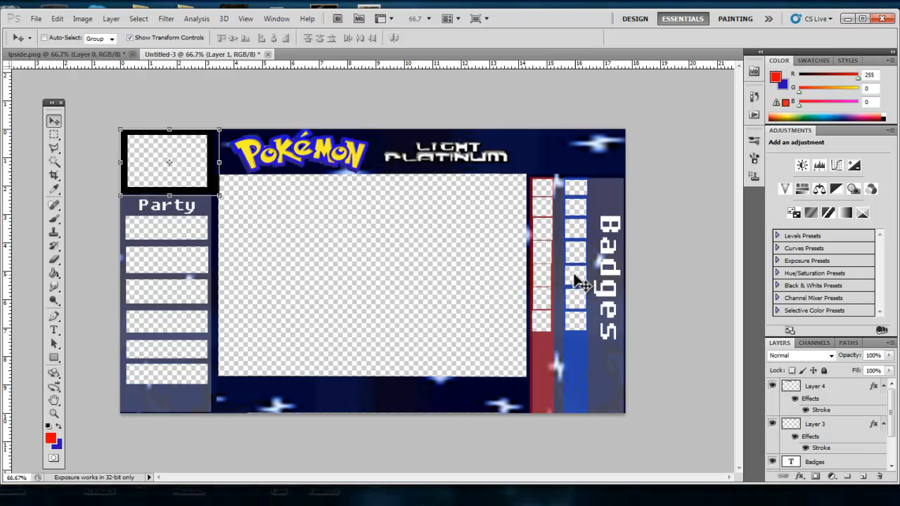
left_click(72, 54)
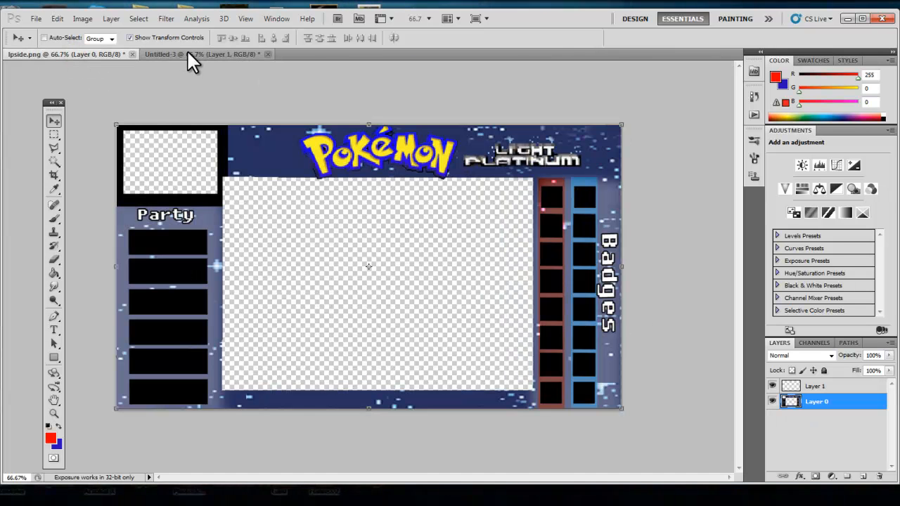
left_click(193, 55)
left_click(97, 56)
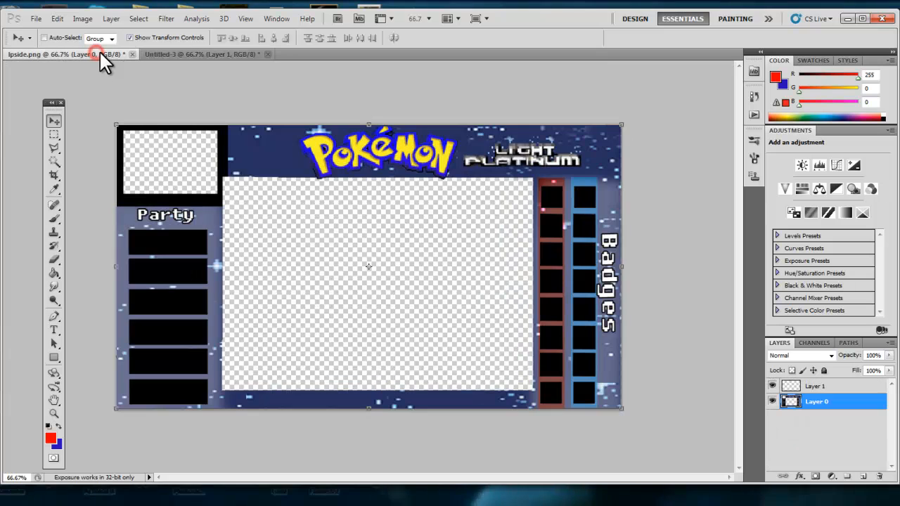
left_click(236, 54)
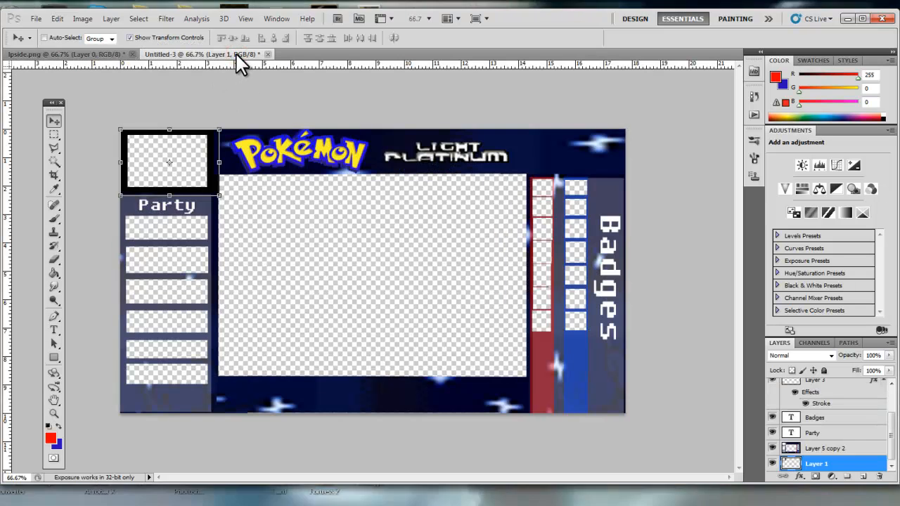
left_click(123, 55)
left_click(199, 55)
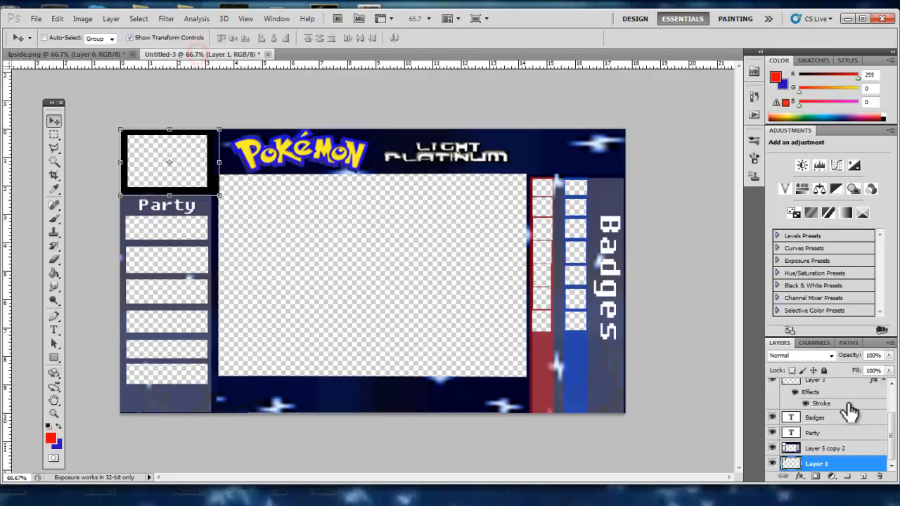
Adjust the merged strip layer's Hue/Saturation to saturation +54 and lightness +17.
left_click(824, 448)
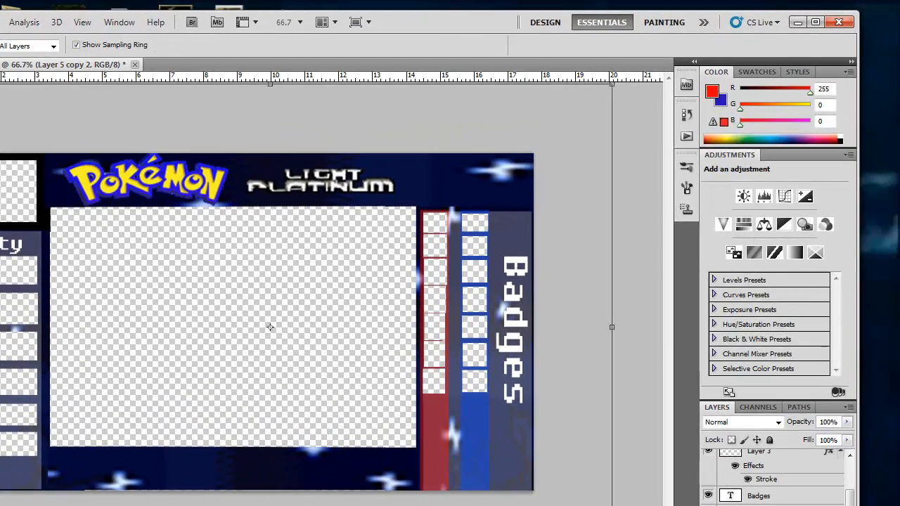
key("ctrl+u")
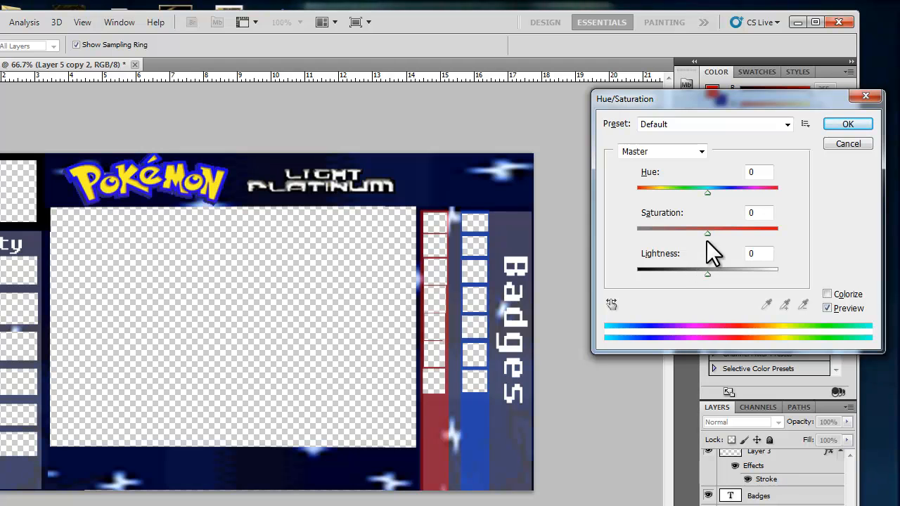
mouse_move(759, 231)
left_mouse_down()
mouse_move(774, 233)
mouse_move(704, 237)
mouse_move(743, 237)
left_mouse_up()
mouse_move(715, 275)
left_mouse_down()
mouse_move(743, 272)
mouse_move(720, 279)
left_mouse_up()
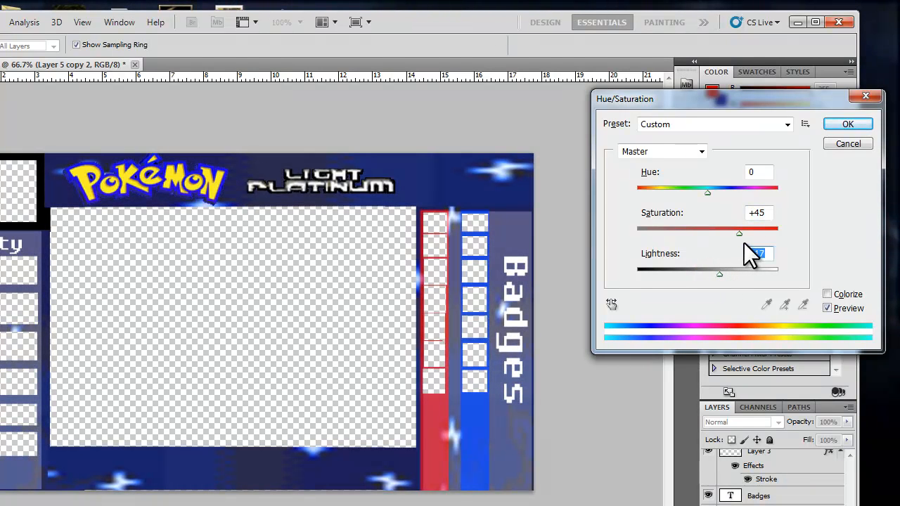
left_click_drag(741, 233, 788, 237)
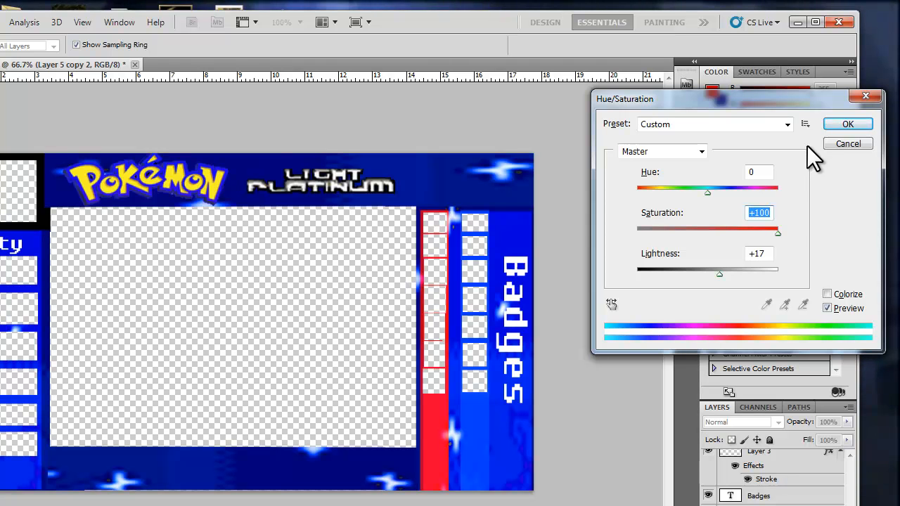
left_click_drag(776, 232, 754, 239)
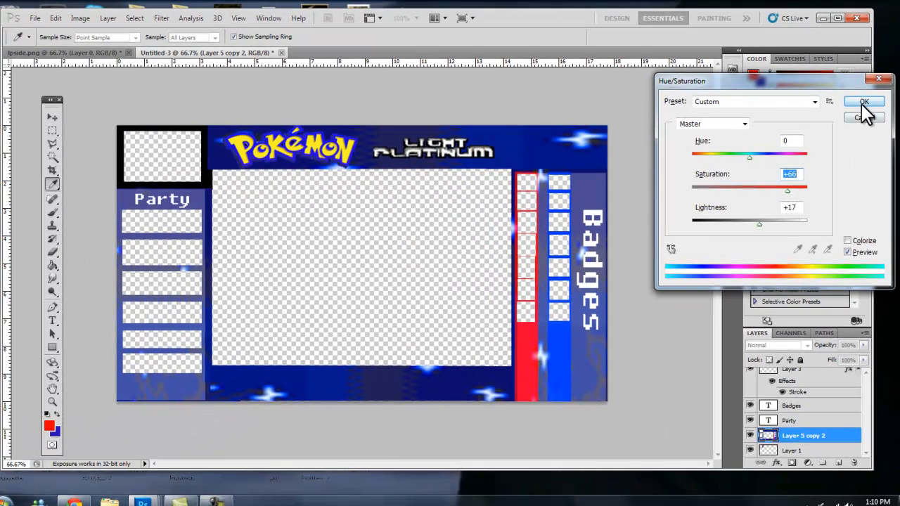
left_click(864, 104)
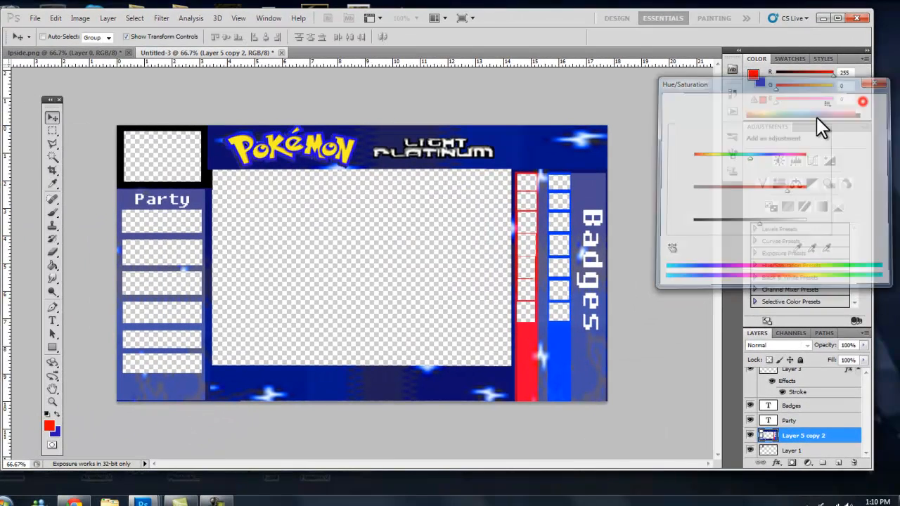
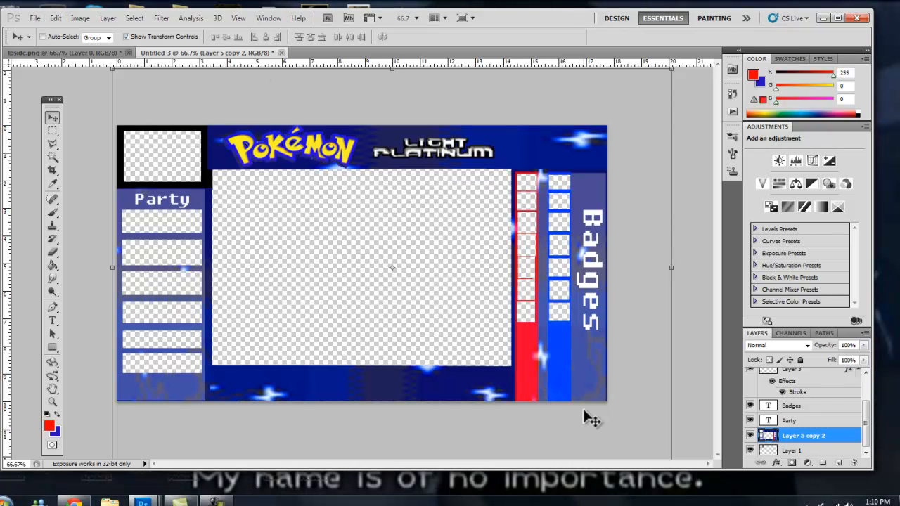
Save the overlay as a PNG named LPbars in the Light Plat LP folder, with no interlacing.
scroll(801, 422, "up", 3)
left_click(795, 376)
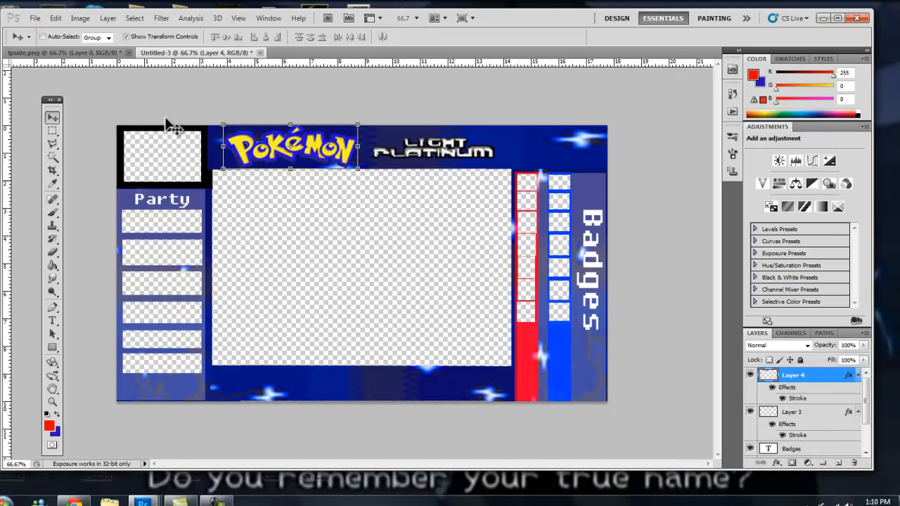
left_click(31, 18)
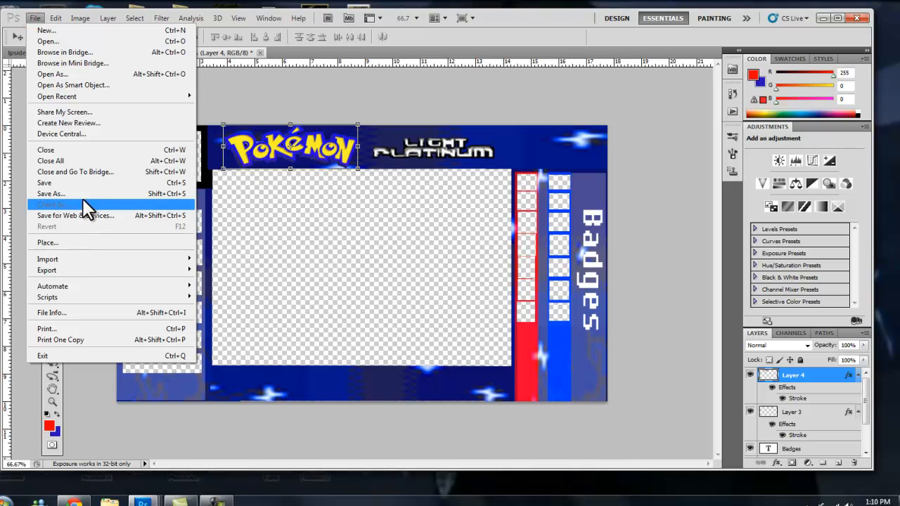
left_click(88, 195)
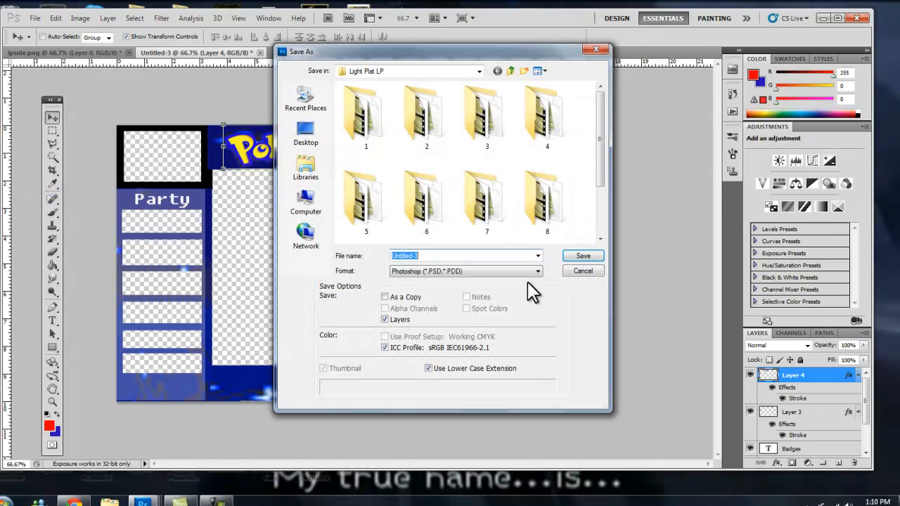
left_click_drag(606, 166, 588, 212)
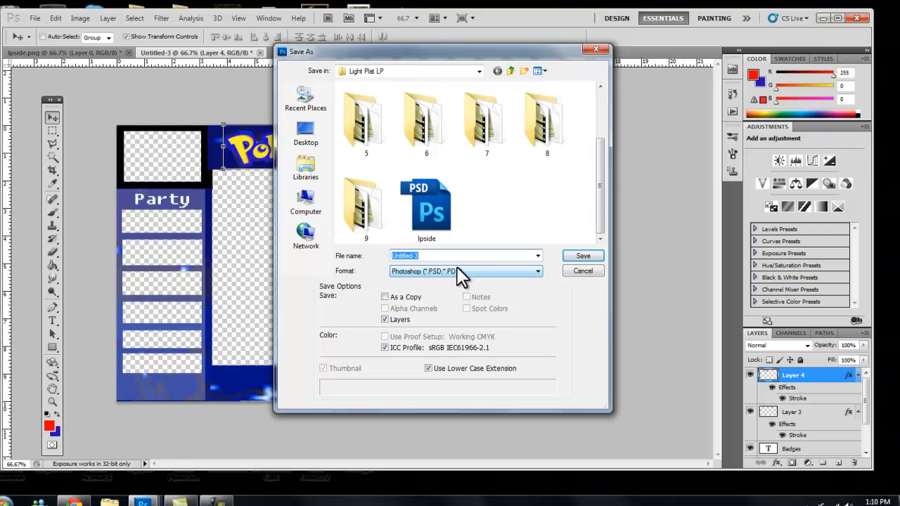
type("LPv")
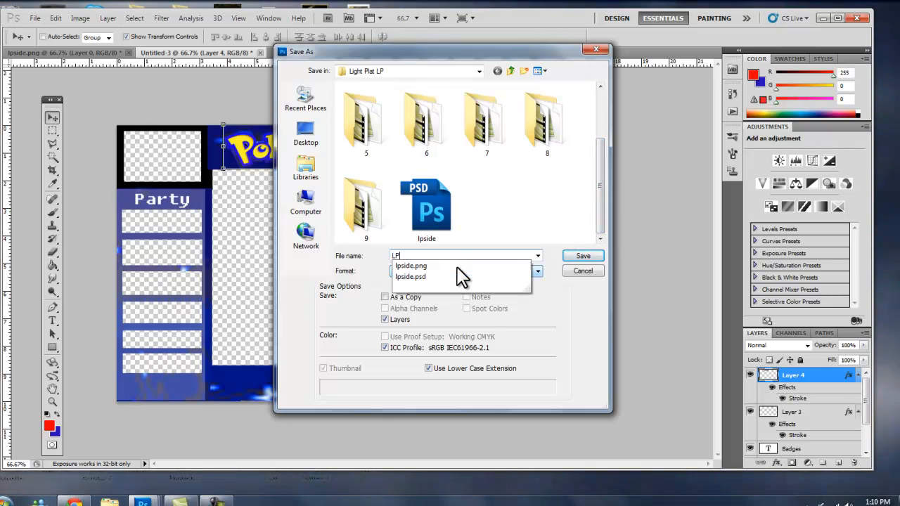
key("BackSpace")
type("bars")
left_click(455, 274)
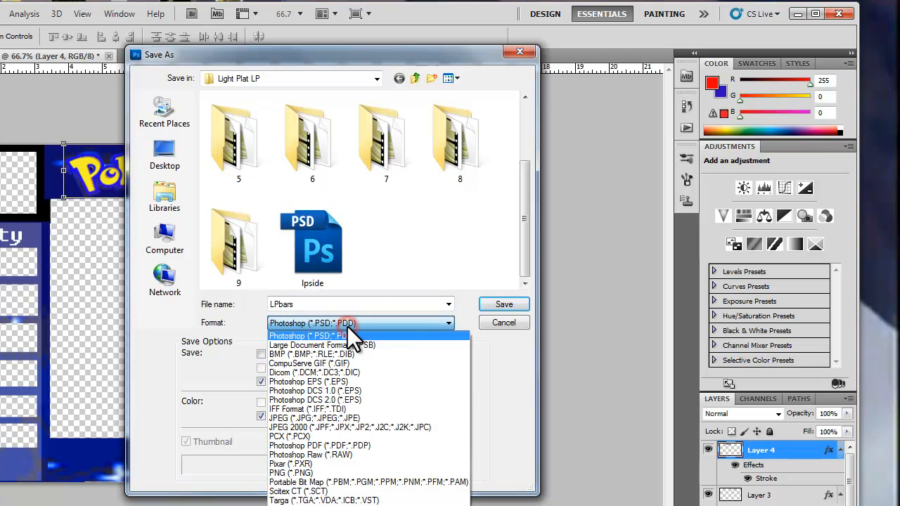
left_click(367, 473)
mouse_move(524, 161)
left_mouse_down()
mouse_move(526, 237)
mouse_move(523, 165)
left_mouse_up()
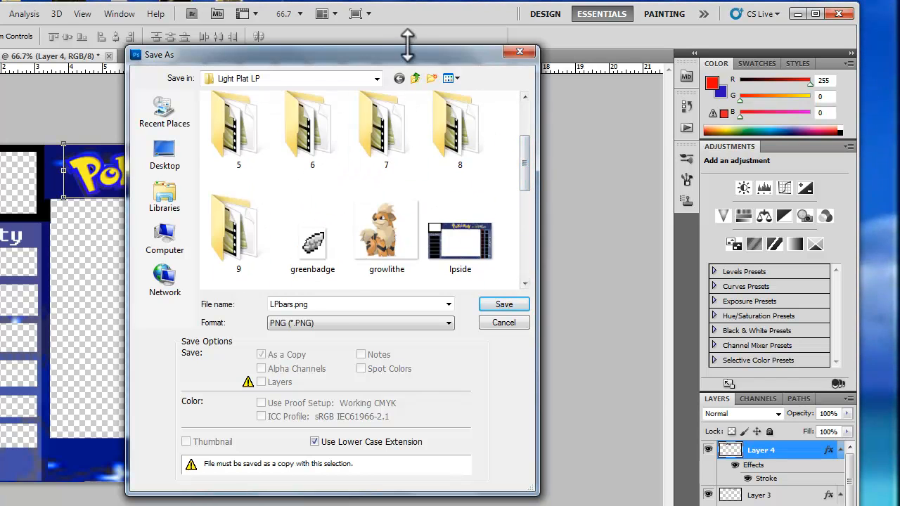
left_click_drag(448, 60, 804, 61)
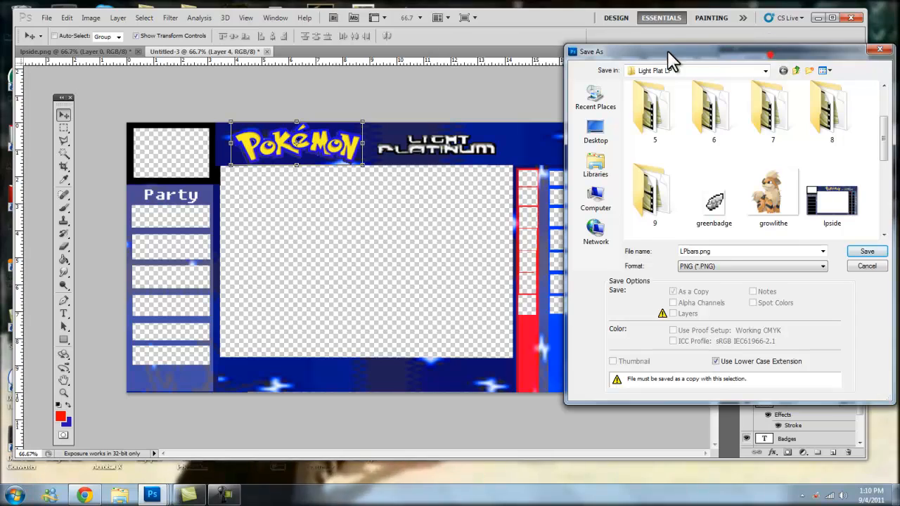
left_click_drag(672, 60, 439, 57)
left_click(630, 251)
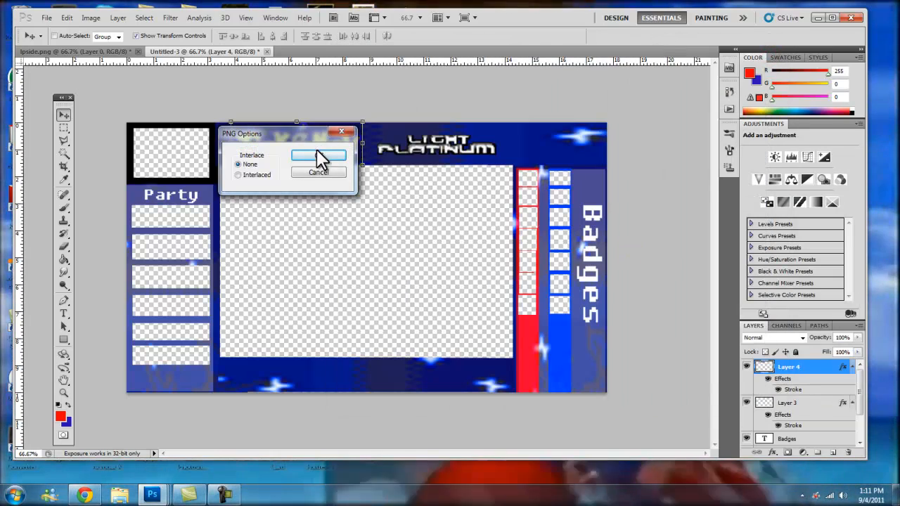
left_click(320, 153)
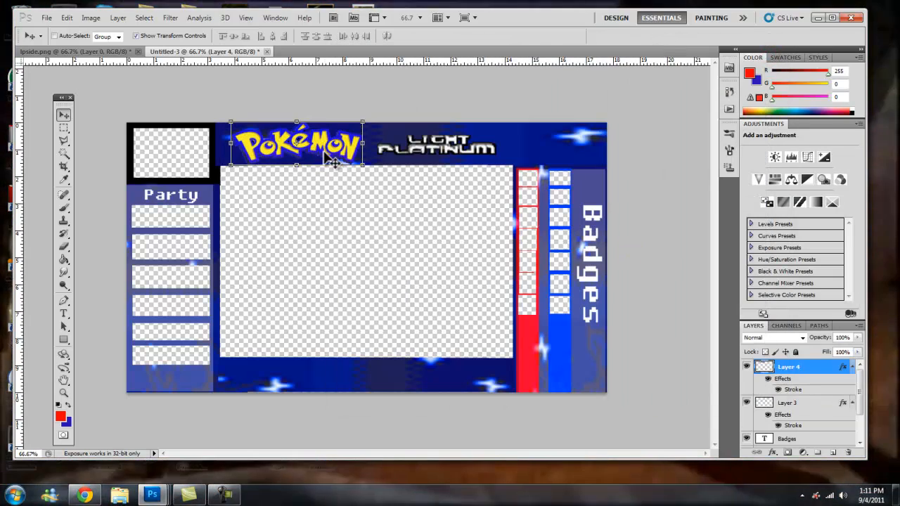
Switch to Camtasia Studio and import LPbars.png from the Videos library's Light Plat LP folder.
left_click(817, 17)
left_click(189, 496)
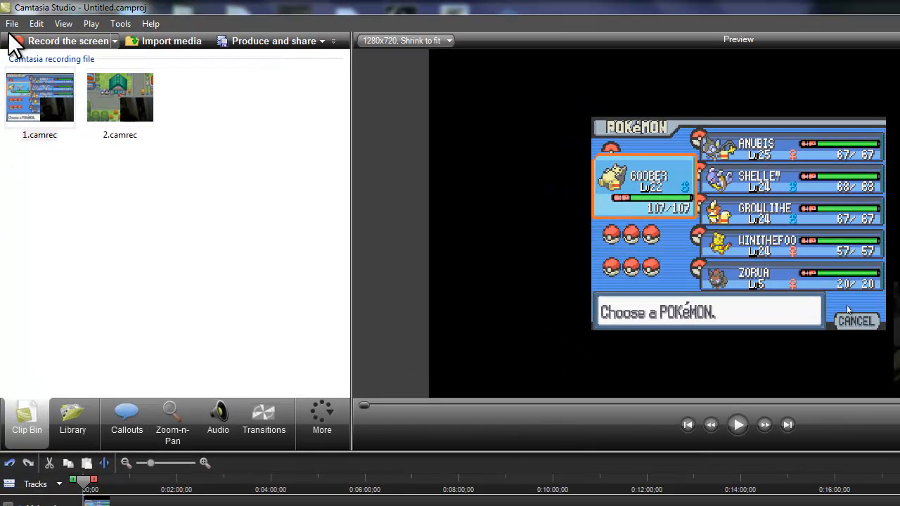
left_click(12, 24)
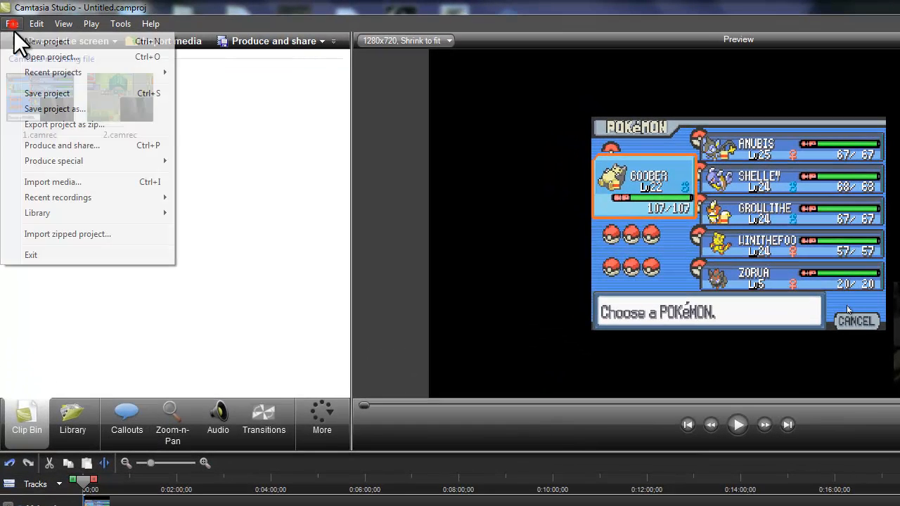
left_click(58, 186)
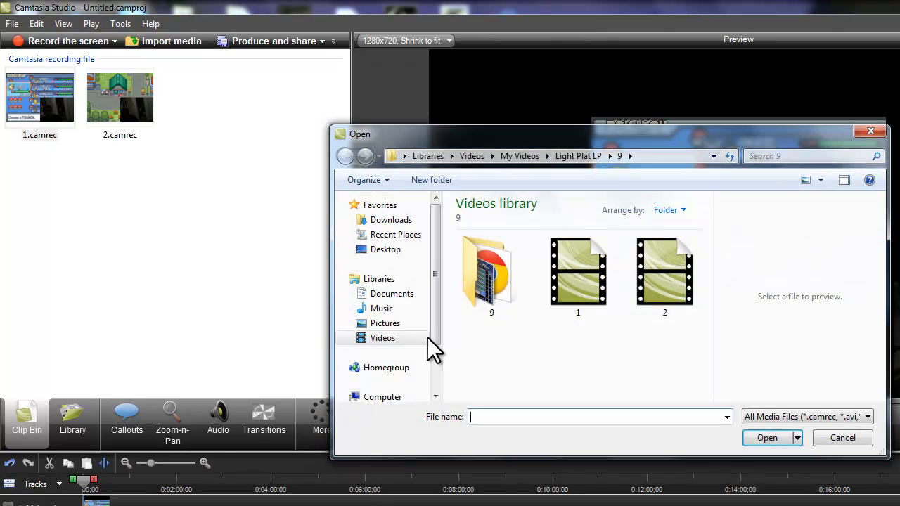
left_click(384, 339)
left_click(645, 344)
scroll(653, 361, "down", 5)
scroll(612, 364, "down", 2)
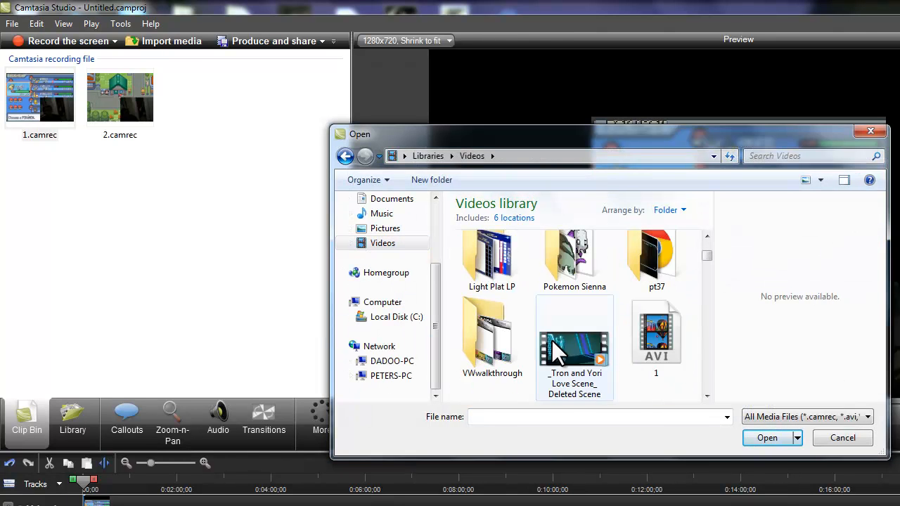
double_click(492, 260)
scroll(620, 310, "down", 6)
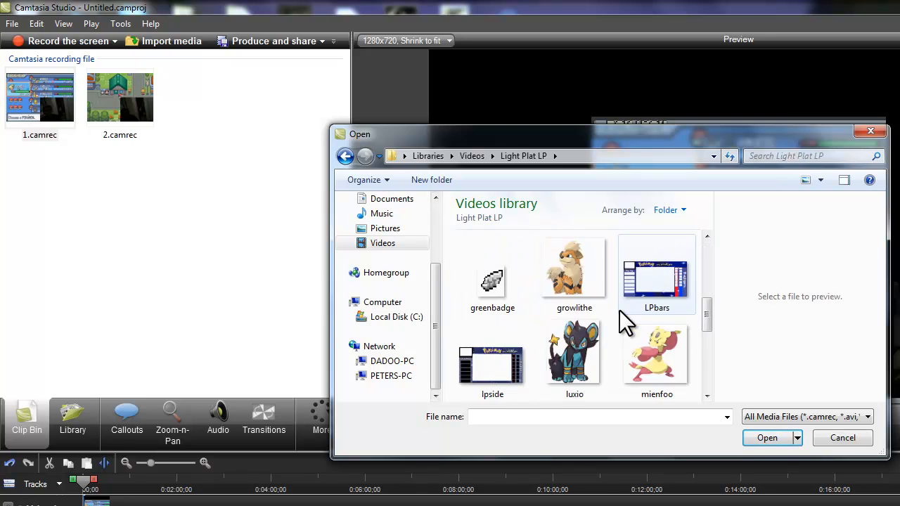
scroll(619, 358, "up", 5)
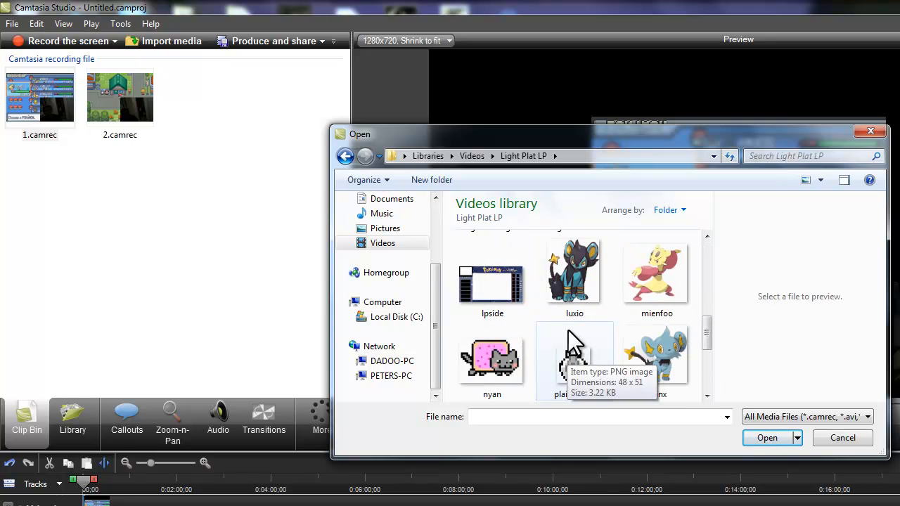
scroll(595, 394, "down", 2)
double_click(676, 294)
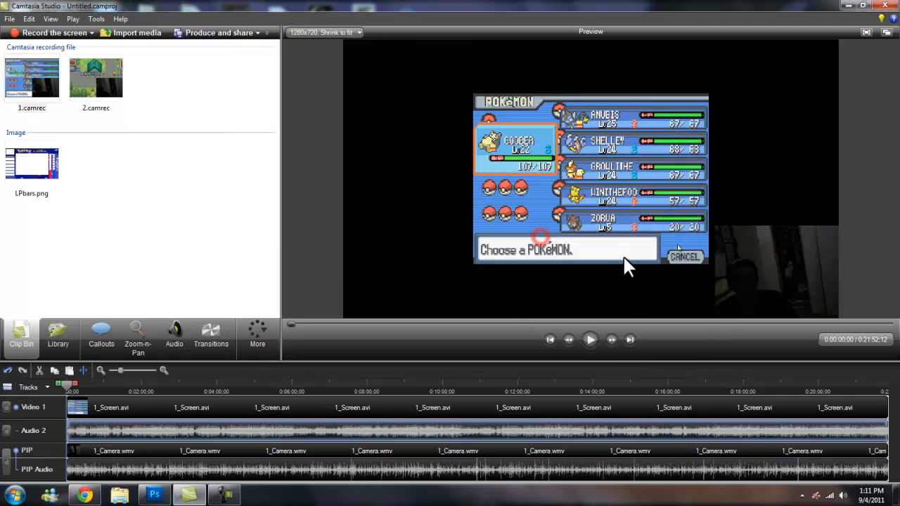
Add the LPbars.png image to the timeline as a callout over the video.
right_click(20, 171)
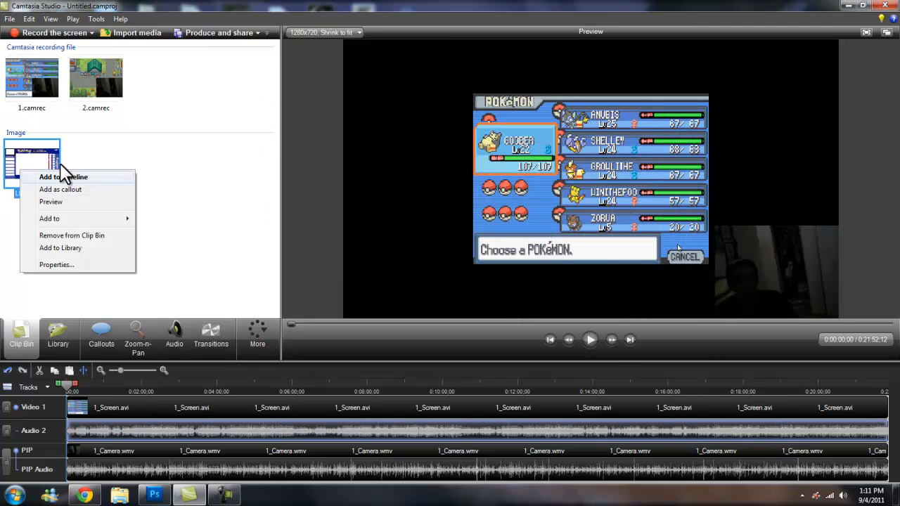
left_click(74, 189)
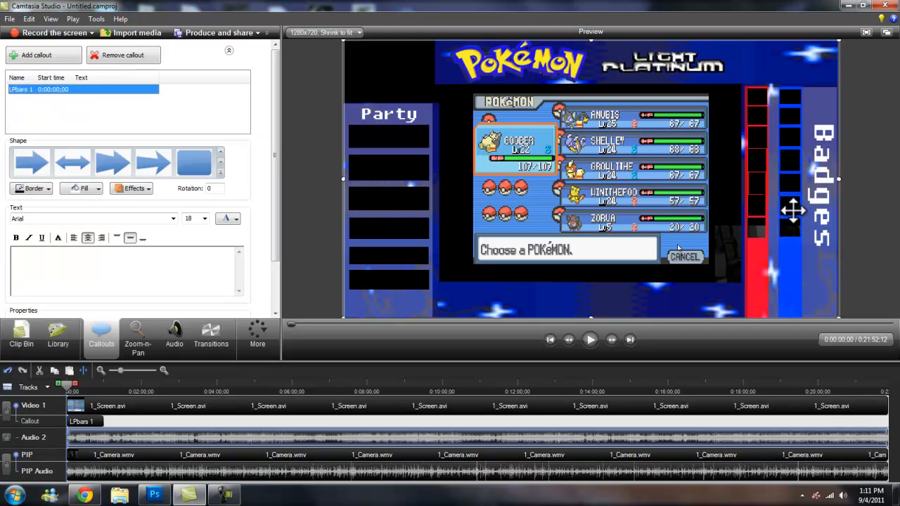
left_click(872, 232)
Move the webcam picture-in-picture into the overlay's top-left frame and shrink it to about 215×162.
left_click_drag(731, 261, 682, 253)
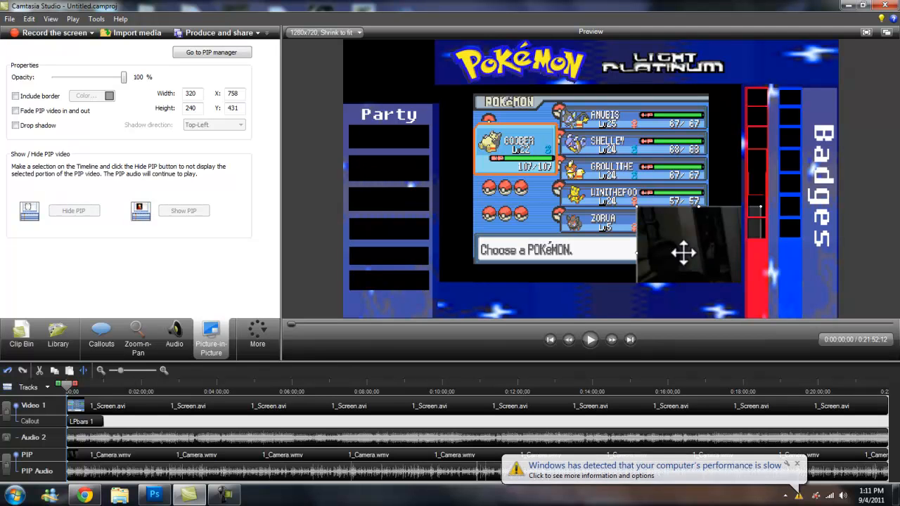
left_click_drag(697, 254, 389, 69)
left_click_drag(466, 132, 404, 87)
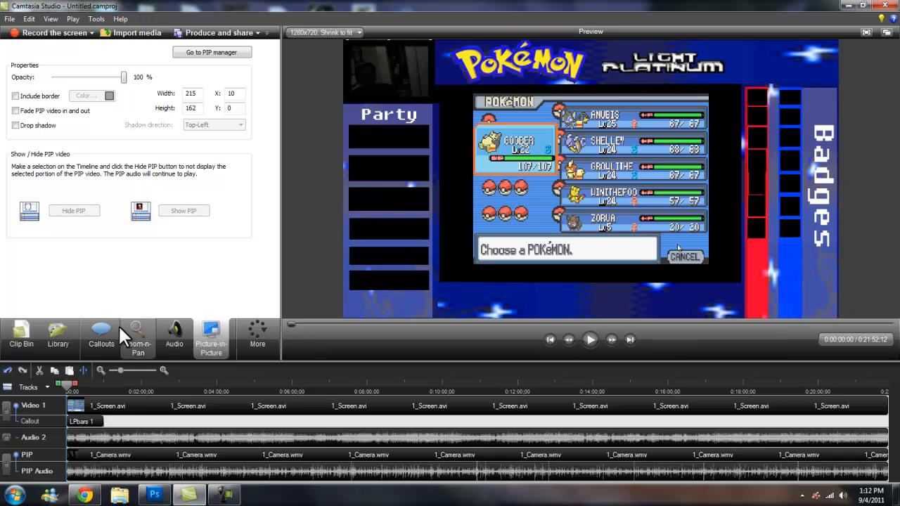
With Zoom-n-Pan and aspect ratio unlocked, enlarge the game footage to about 113% to fill the central frame.
left_click(138, 336)
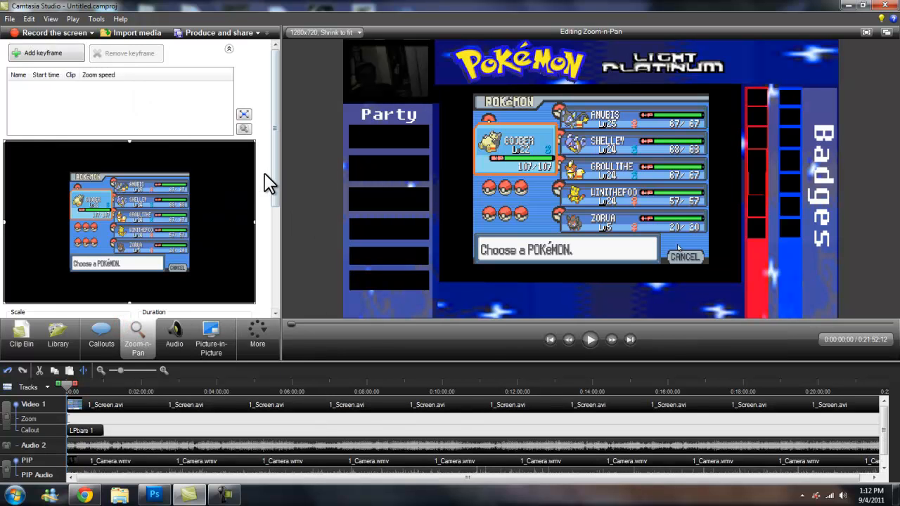
left_click_drag(279, 187, 283, 230)
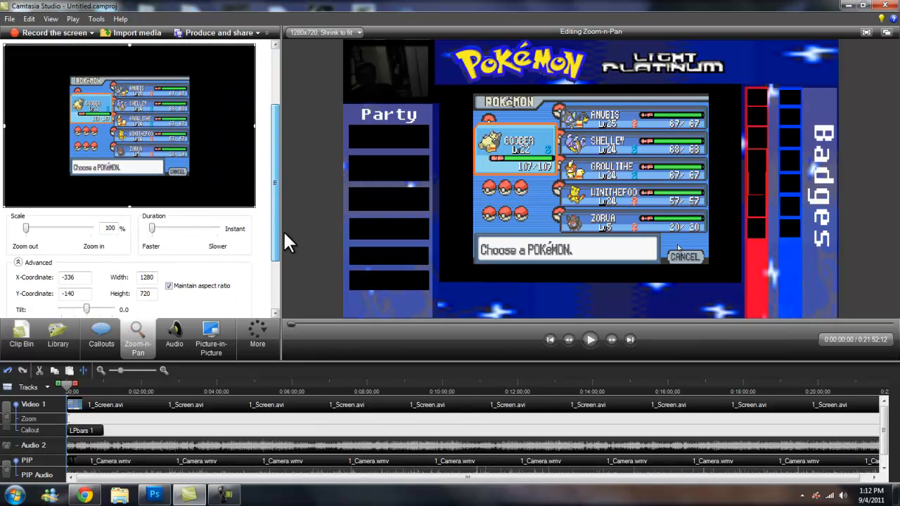
left_click(169, 286)
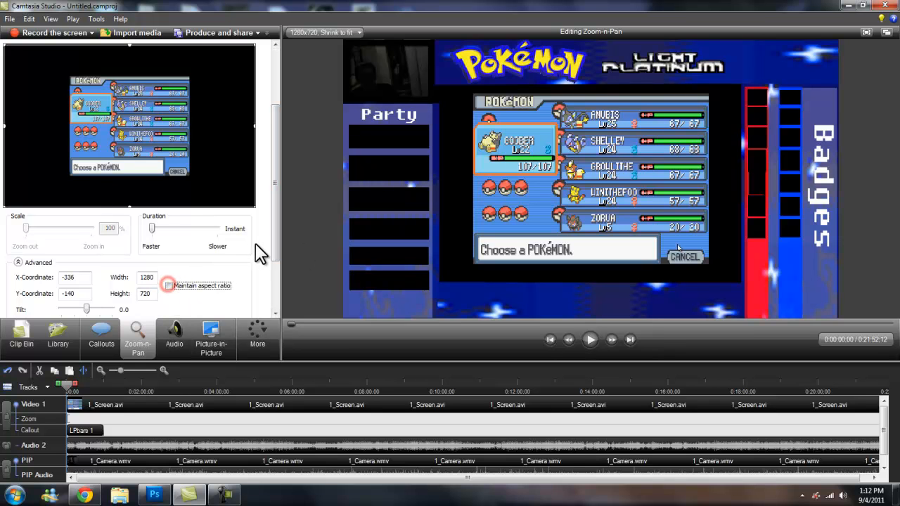
left_click_drag(278, 242, 275, 221)
left_click_drag(255, 253, 235, 241)
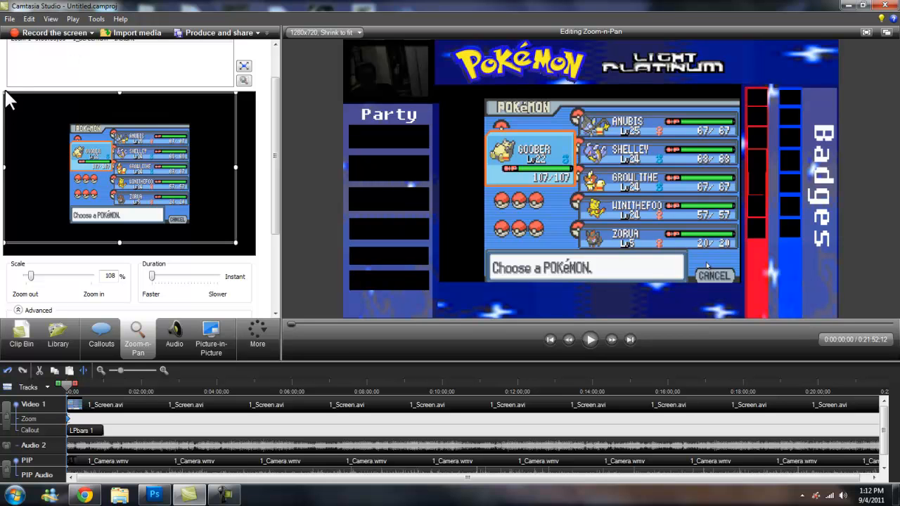
mouse_move(4, 94)
left_mouse_down()
mouse_move(33, 104)
mouse_move(18, 98)
left_mouse_up()
left_click_drag(121, 211, 123, 211)
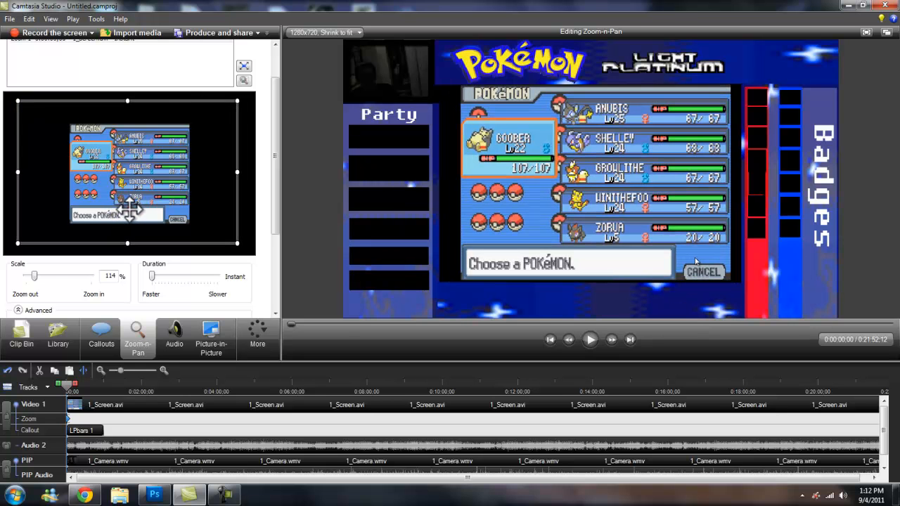
left_click_drag(129, 210, 138, 211)
left_click_drag(244, 245, 251, 246)
mouse_move(251, 173)
left_mouse_down()
mouse_move(242, 173)
mouse_move(251, 173)
left_mouse_up()
left_click_drag(158, 183, 149, 183)
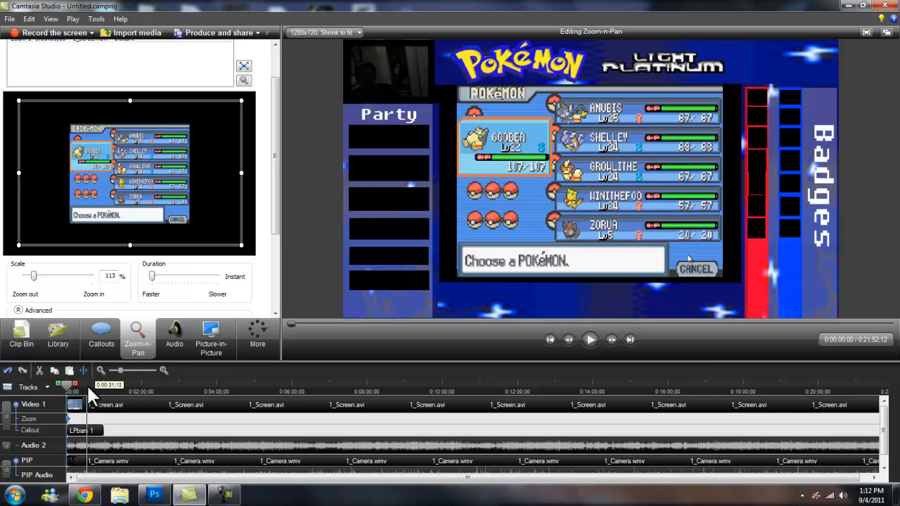
Set the LPbars callout's duration to 1312.4 seconds.
left_click(98, 430)
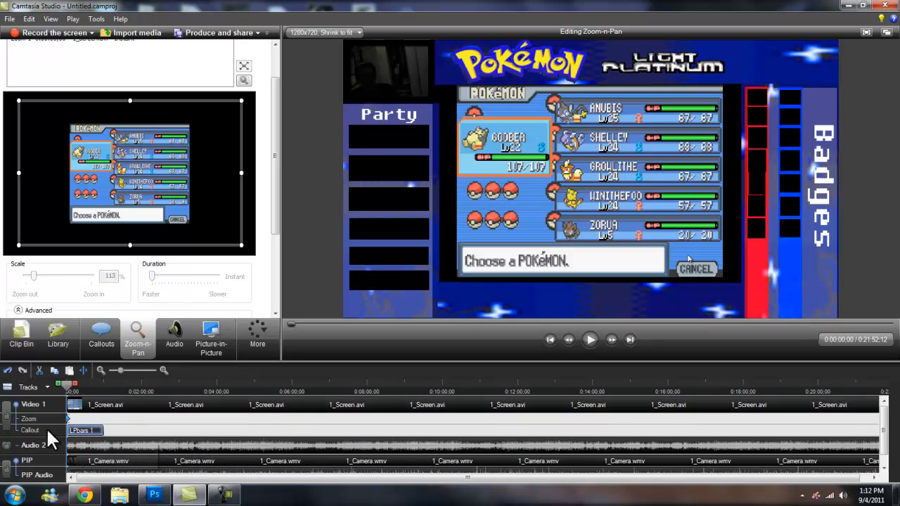
right_click(101, 437)
left_click(166, 228)
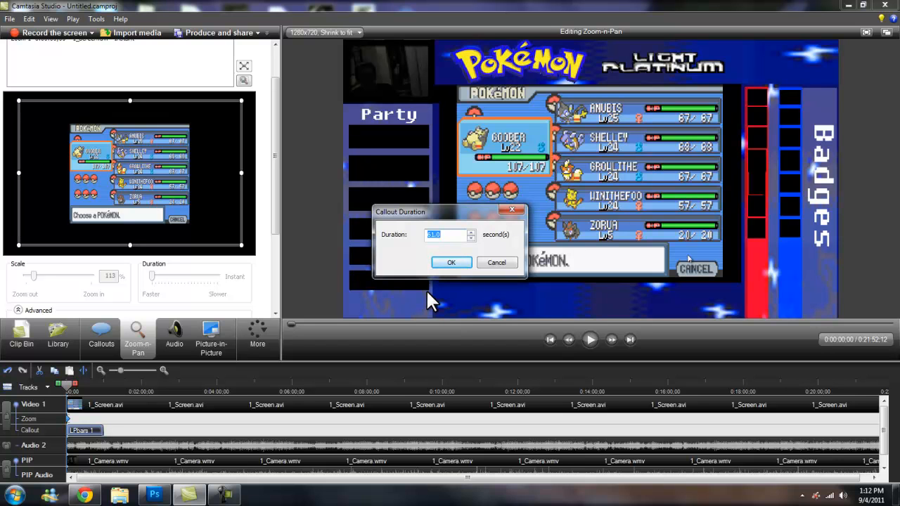
type("2000")
left_click(459, 263)
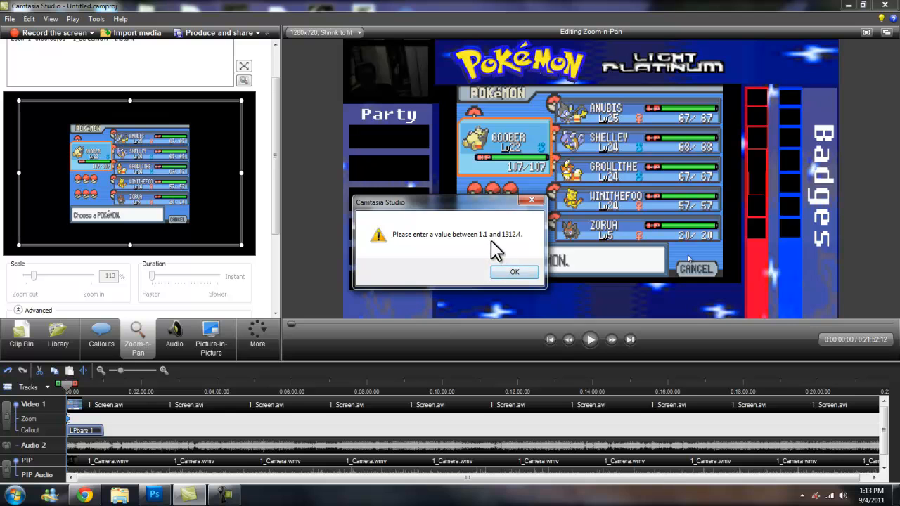
left_click(515, 274)
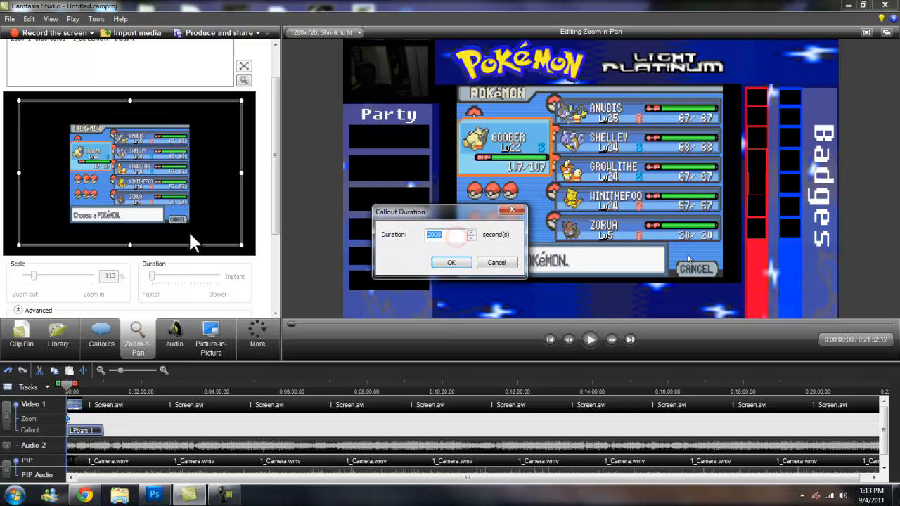
type("1312.4")
left_click(451, 264)
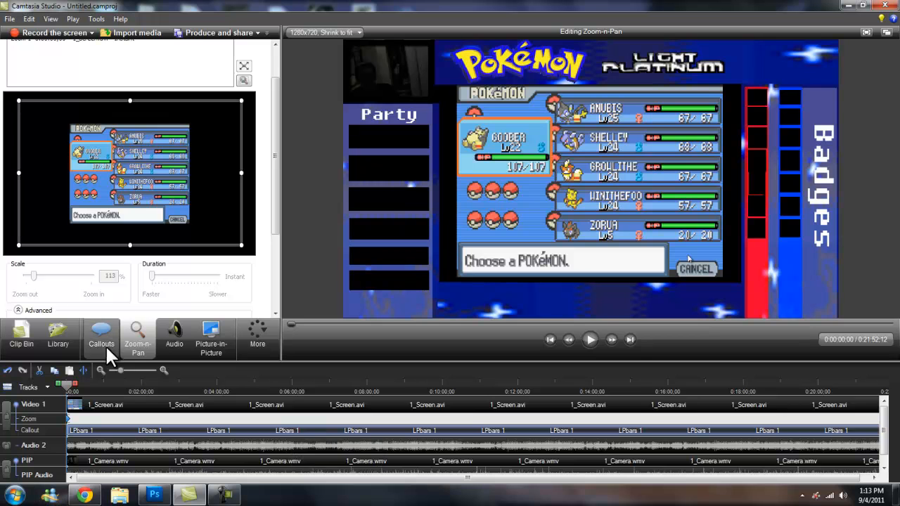
Resize the webcam picture-in-picture to about 202×152 positioned at X 17, Y 8.
left_click_drag(119, 369, 114, 371)
left_click_drag(360, 385, 233, 386)
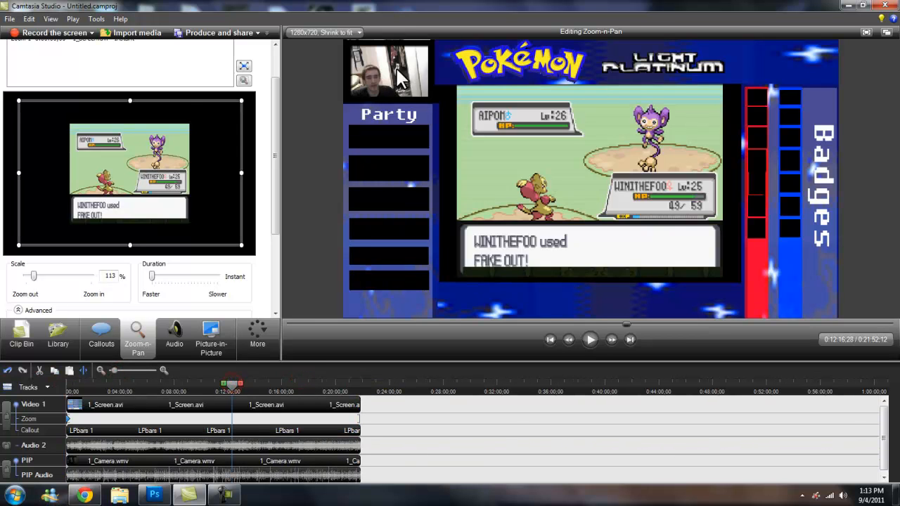
left_click(397, 83)
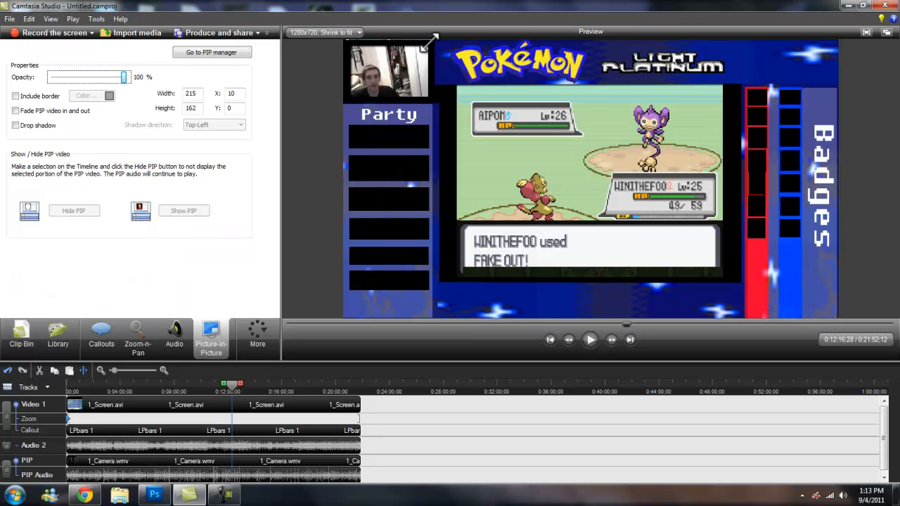
left_click_drag(430, 42, 426, 47)
left_click_drag(406, 76, 409, 75)
left_click(301, 169)
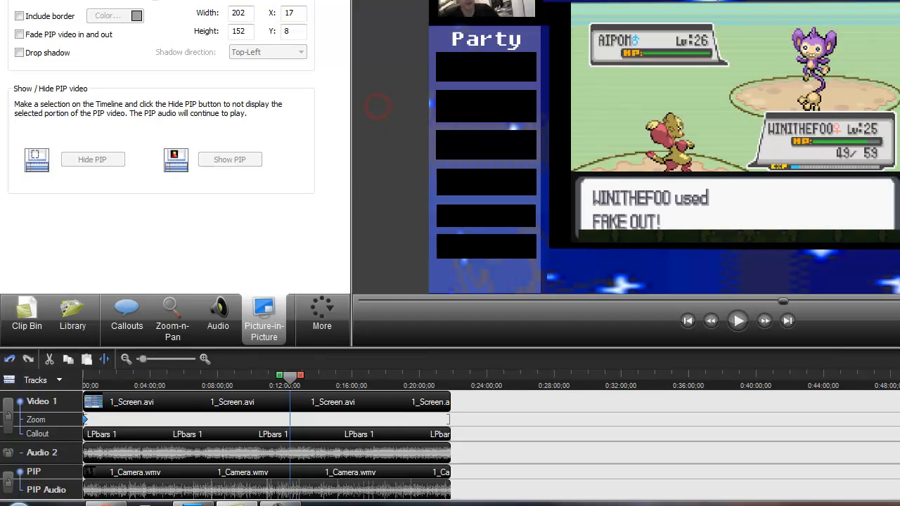
Import the nyan.png image into the clip bin.
left_click(393, 381)
left_click(283, 381)
left_click(203, 380)
left_click(167, 379)
left_click_drag(161, 377, 2, 376)
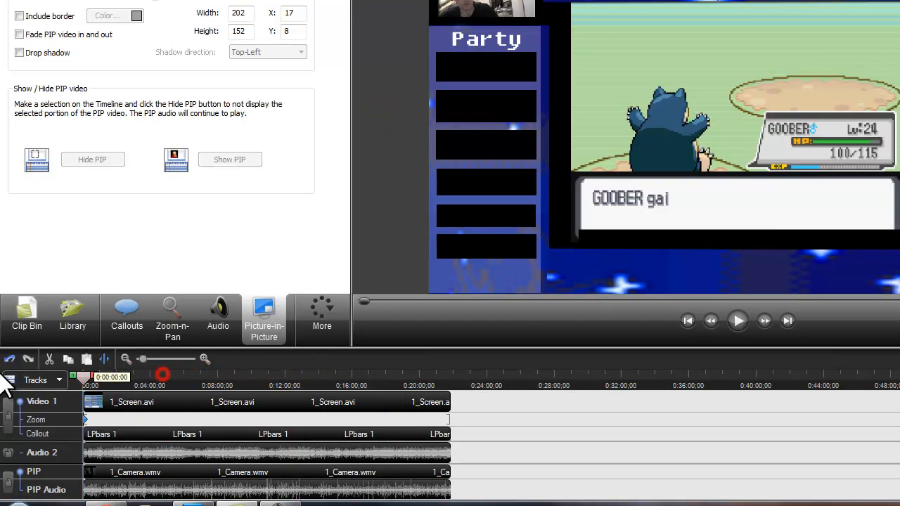
left_click(24, 318)
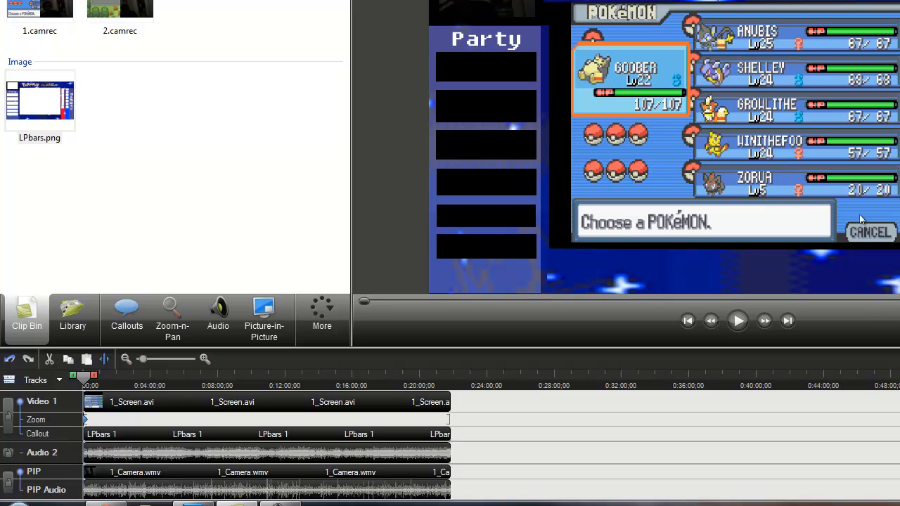
left_click(17, 1)
left_click(85, 79)
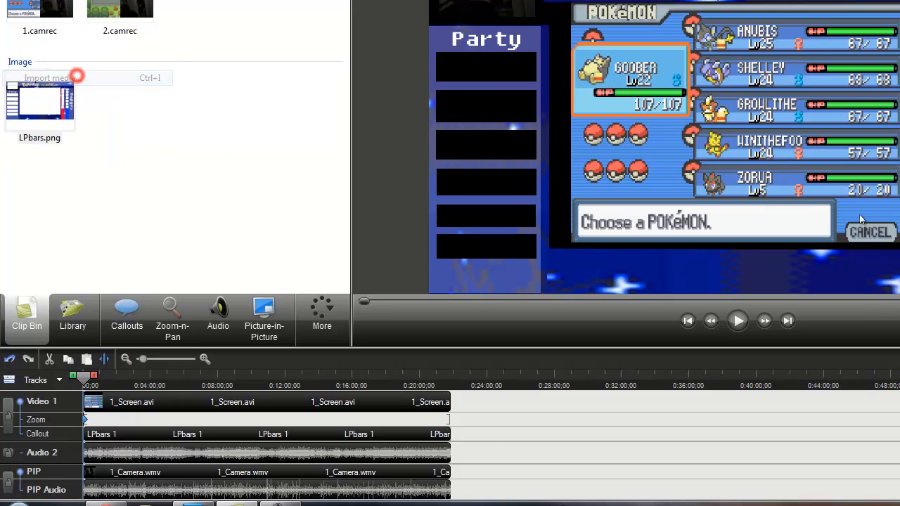
double_click(604, 266)
scroll(609, 275, "down", 5)
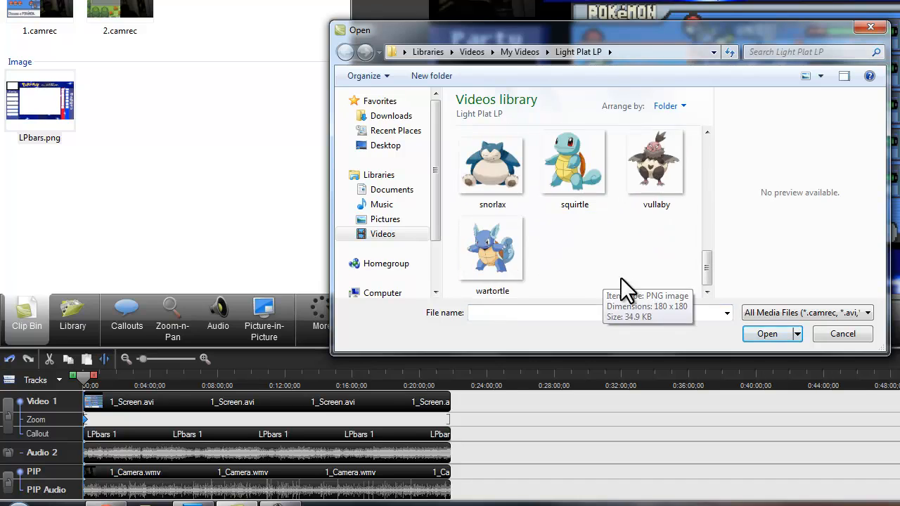
scroll(549, 294, "up", 2)
scroll(549, 294, "down", 2)
scroll(548, 294, "up", 2)
left_click(444, 258)
double_click(391, 282)
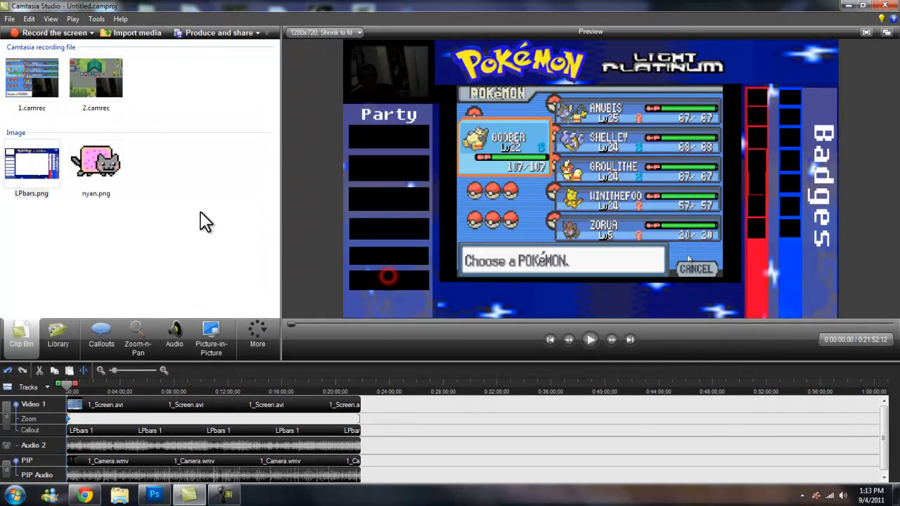
Add nyan.png as a callout and place it, shrunk, in the first Party slot of the overlay.
right_click(116, 178)
left_click(162, 187)
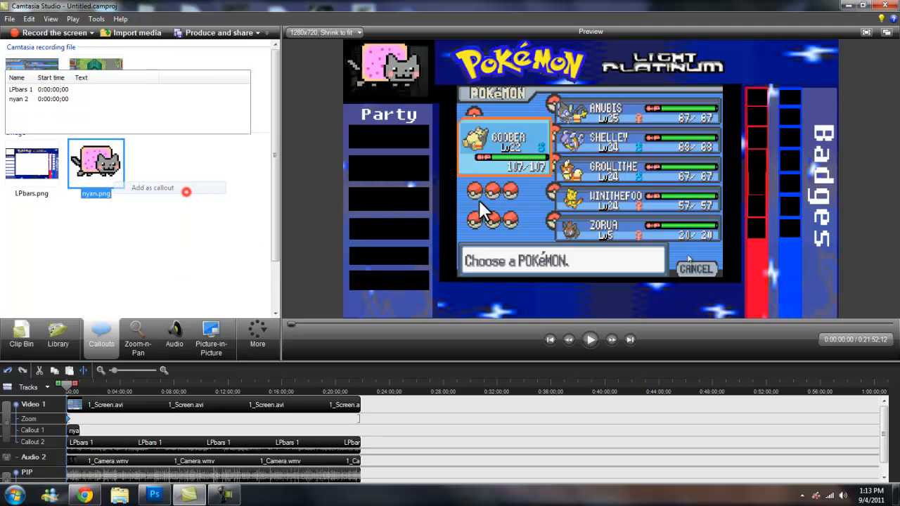
left_click_drag(408, 234, 366, 137)
left_click(302, 162)
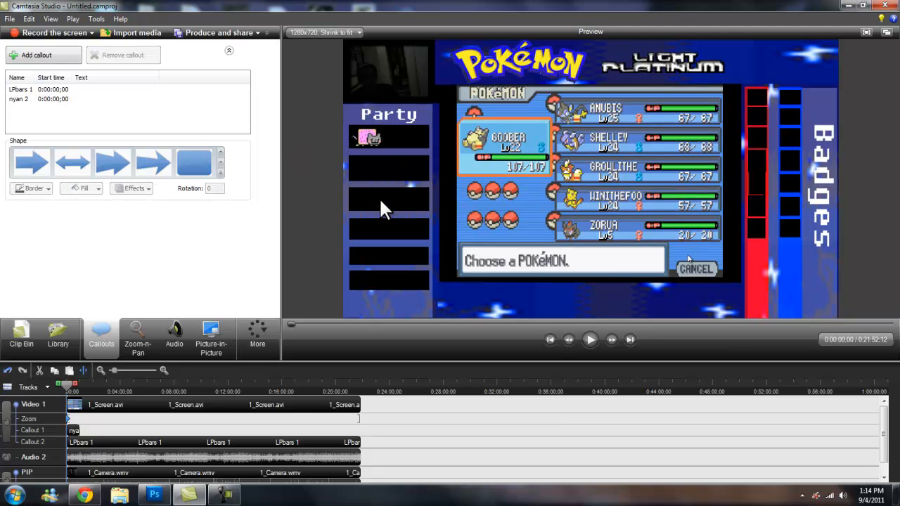
Extend the nyan callout so it spans the whole video on the timeline.
left_click_drag(79, 431, 703, 432)
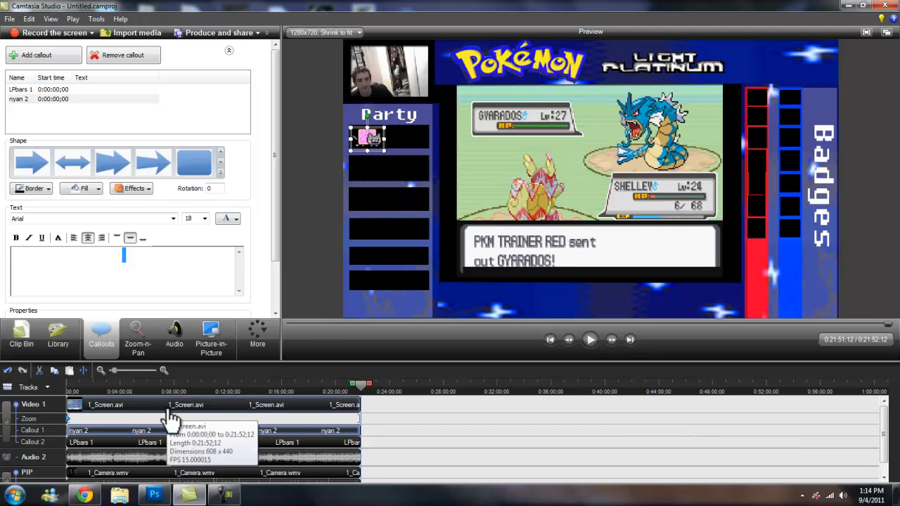
left_click(176, 387)
left_click_drag(175, 384, 31, 381)
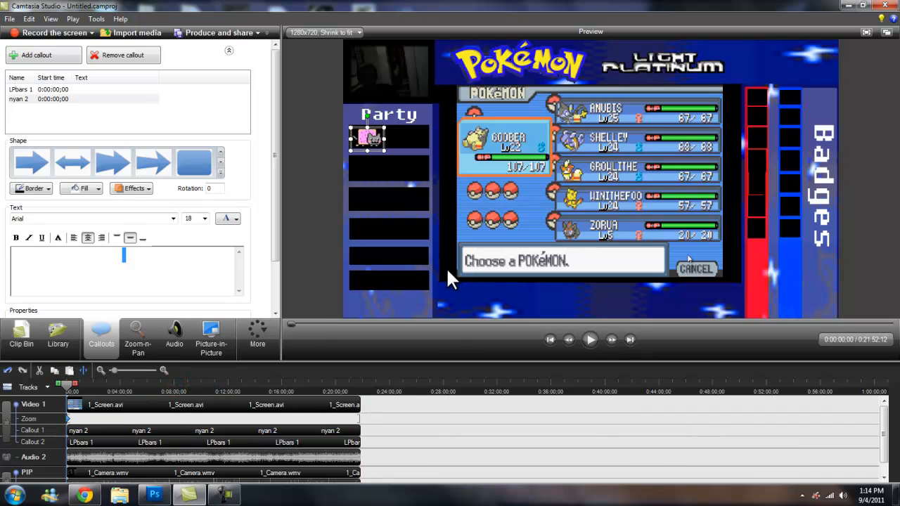
left_click(323, 187)
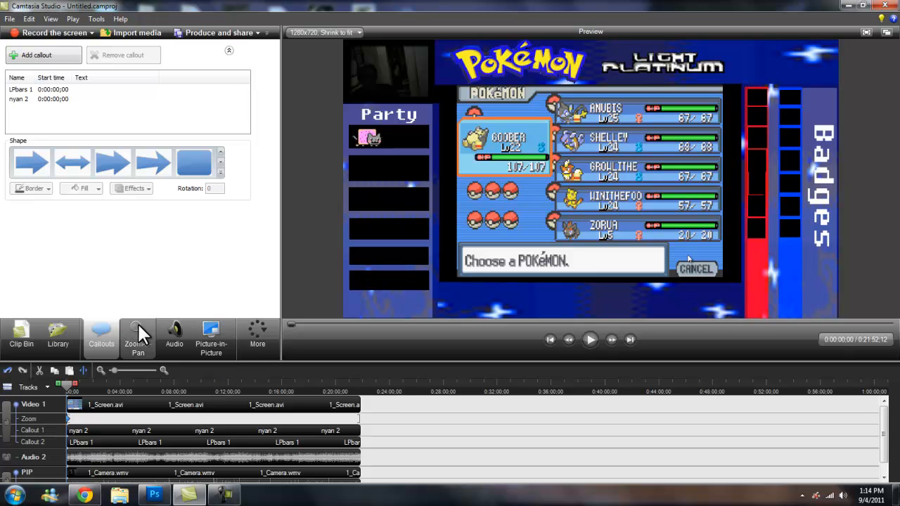
left_click(220, 173)
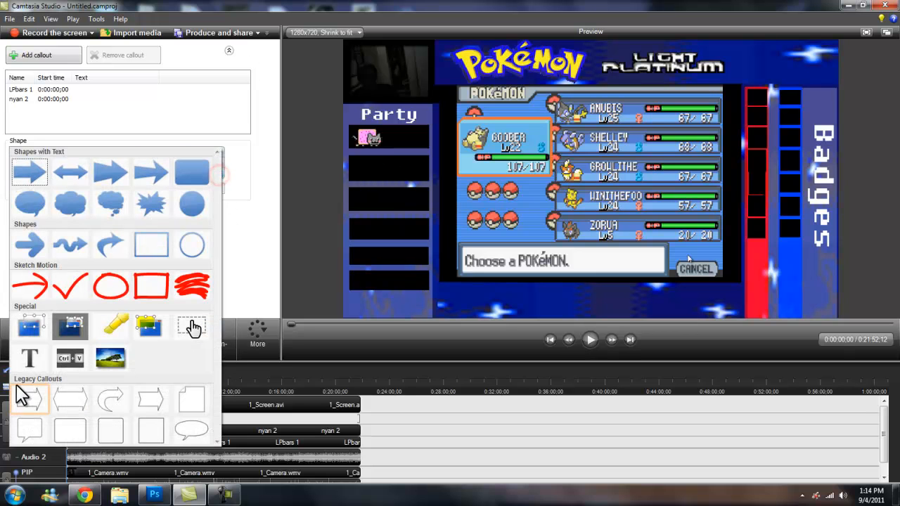
left_click(275, 211)
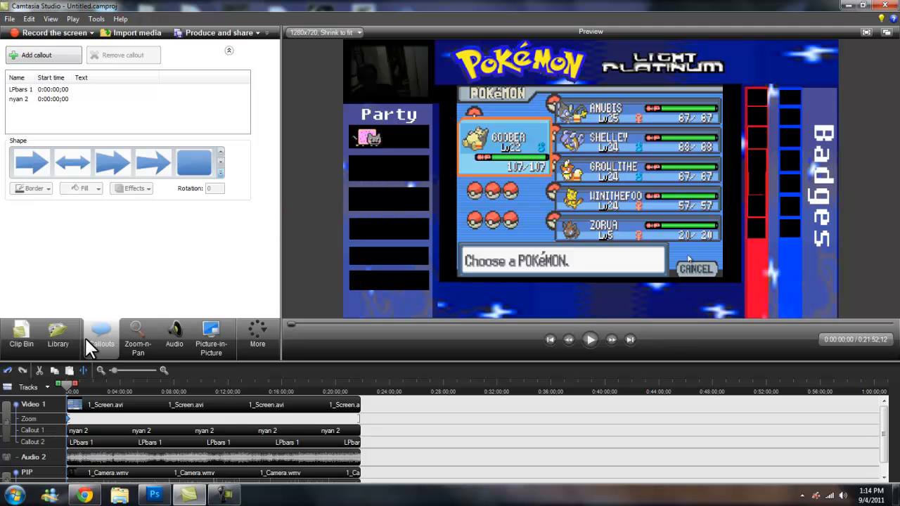
left_click(268, 344)
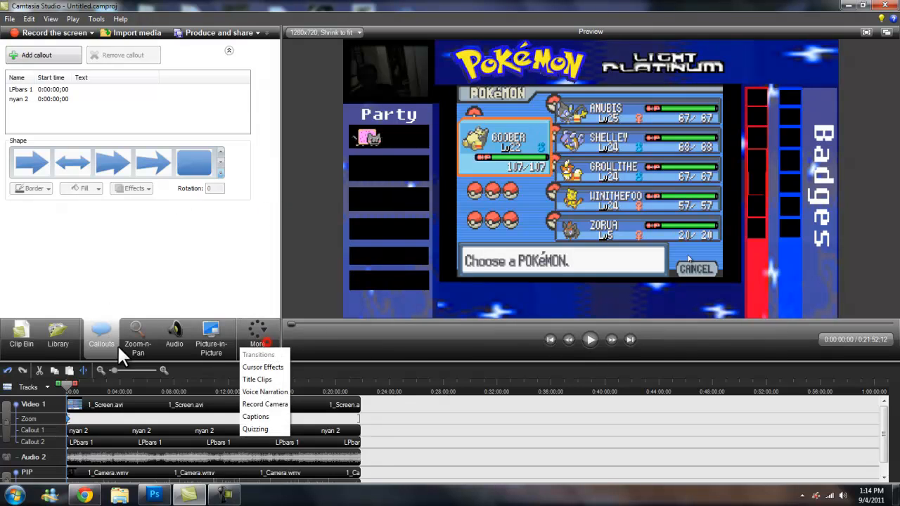
Add a text callout reading Nyan beside the nyan image in the first Party slot.
left_click(221, 174)
left_click(220, 174)
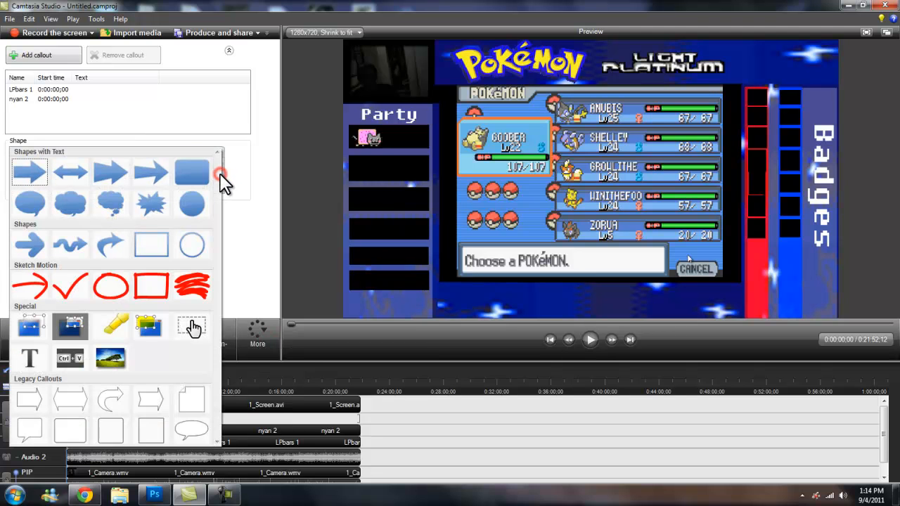
left_click(29, 359)
left_click_drag(368, 139, 426, 139)
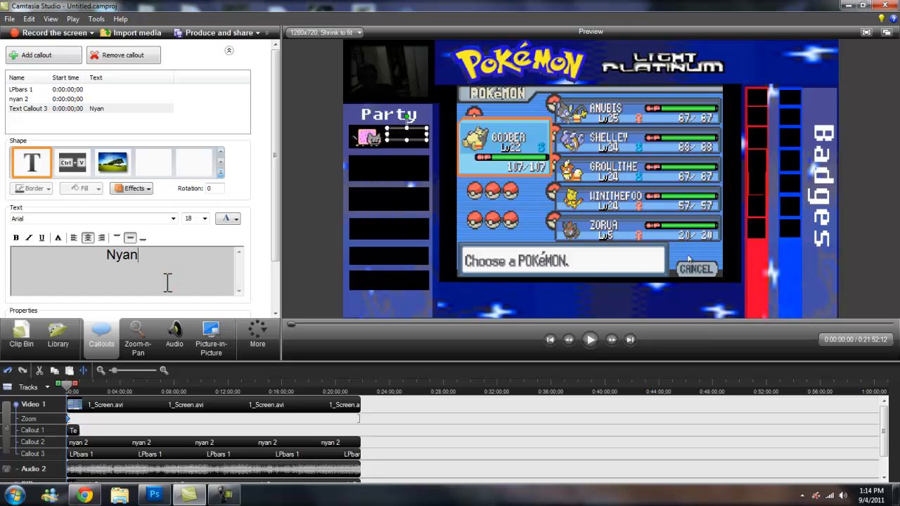
Format the Nyan text in white Arial Black.
double_click(163, 260)
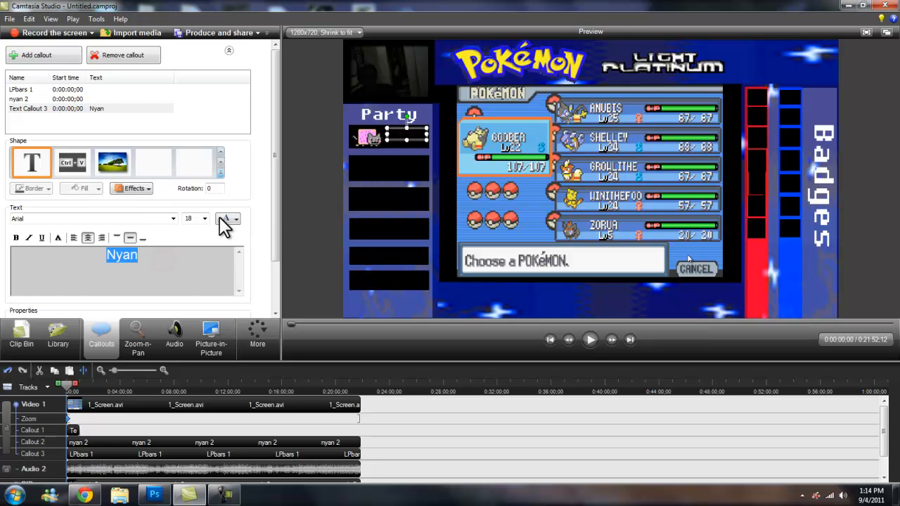
left_click(219, 227)
left_click(221, 242)
left_click(173, 219)
left_click(93, 243)
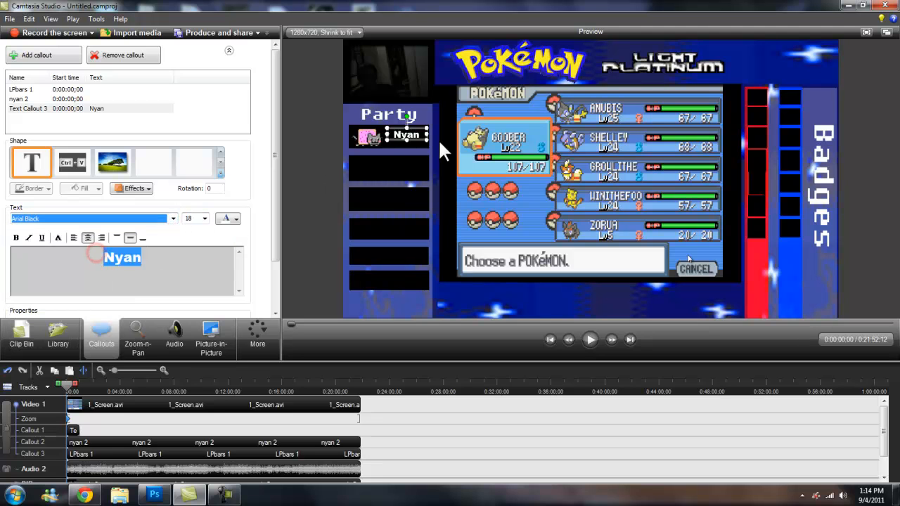
left_click(299, 196)
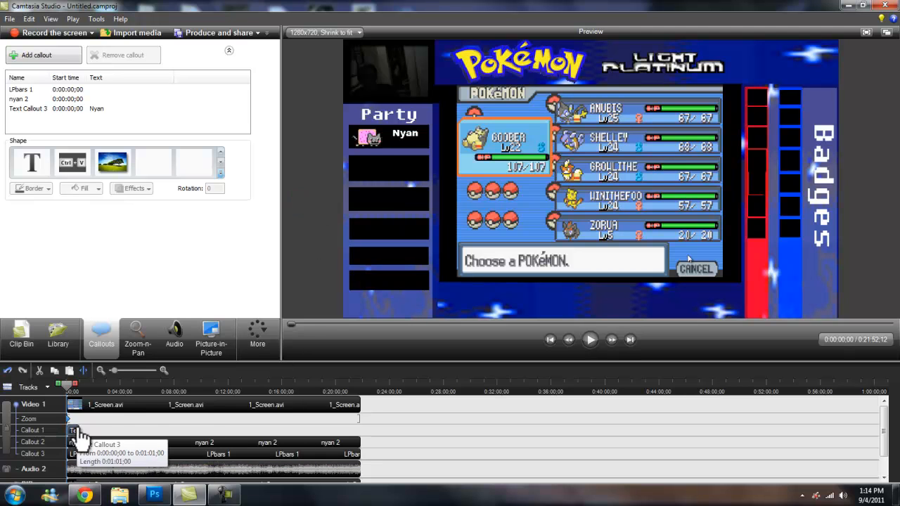
Extend the Nyan text callout so it spans the whole video.
left_click(81, 436)
left_click(98, 387)
left_click_drag(97, 387, 68, 387)
left_click(308, 213)
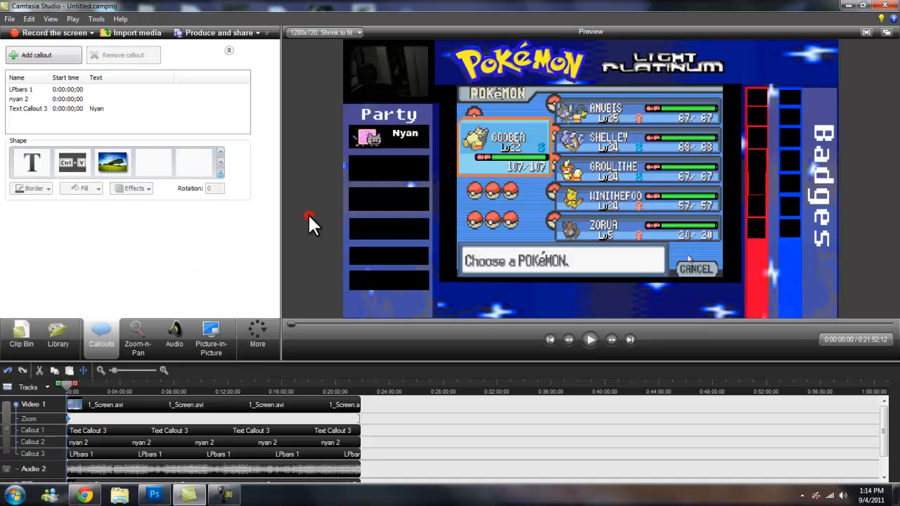
Add a second text callout reading L5 just below Nyan in the first Party slot.
left_click(38, 163)
left_click_drag(418, 128, 409, 149)
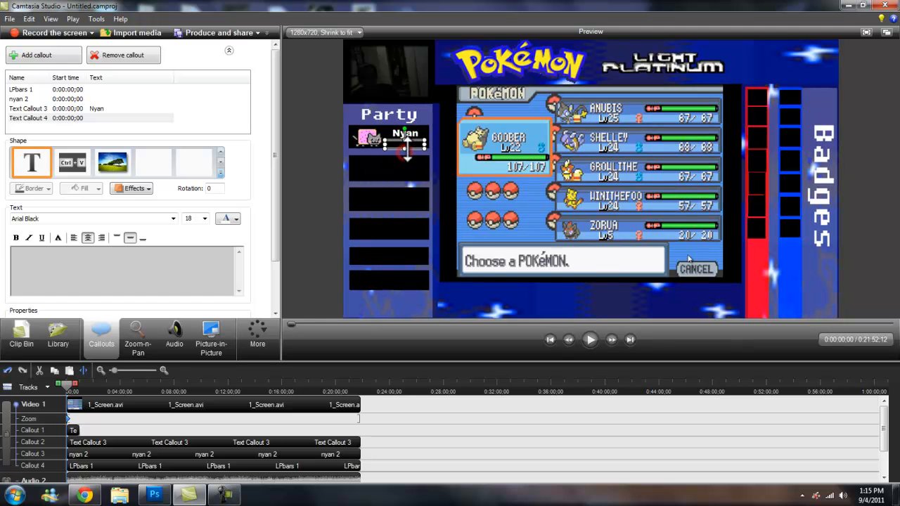
left_click(136, 262)
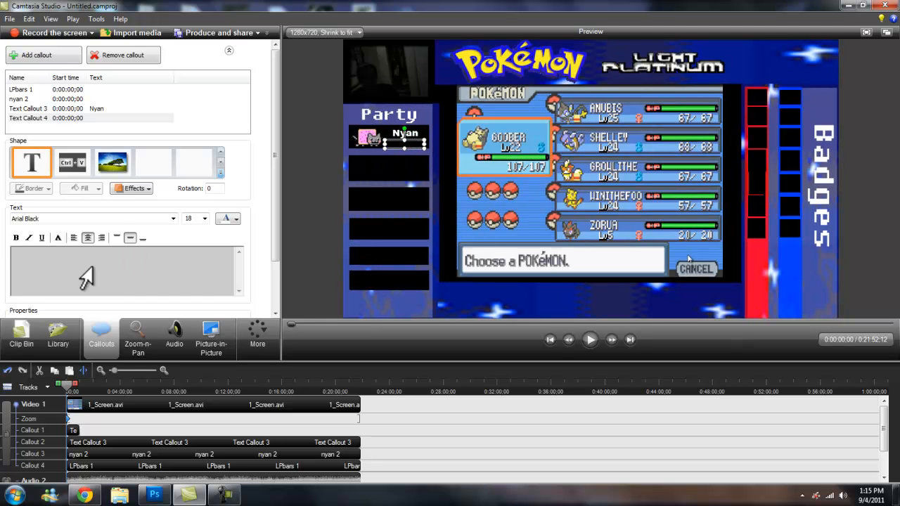
left_click(406, 146)
left_click_drag(407, 145, 407, 149)
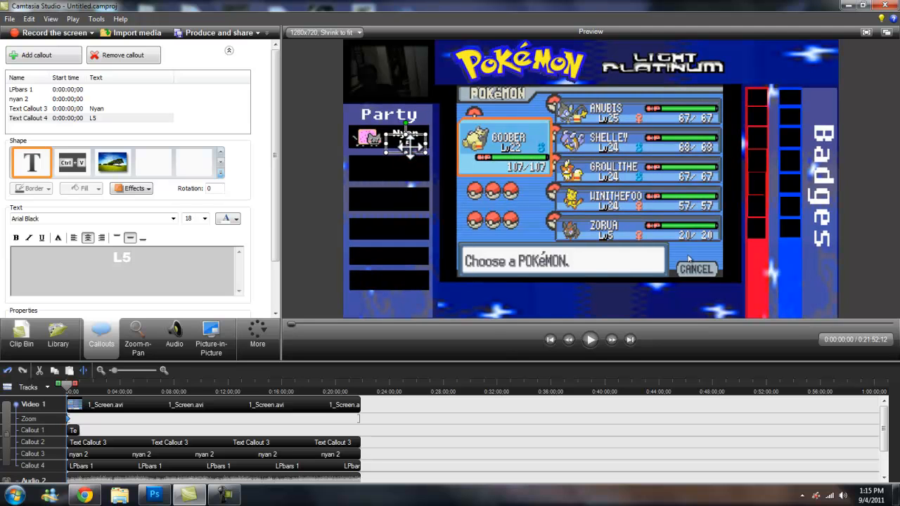
left_click(303, 207)
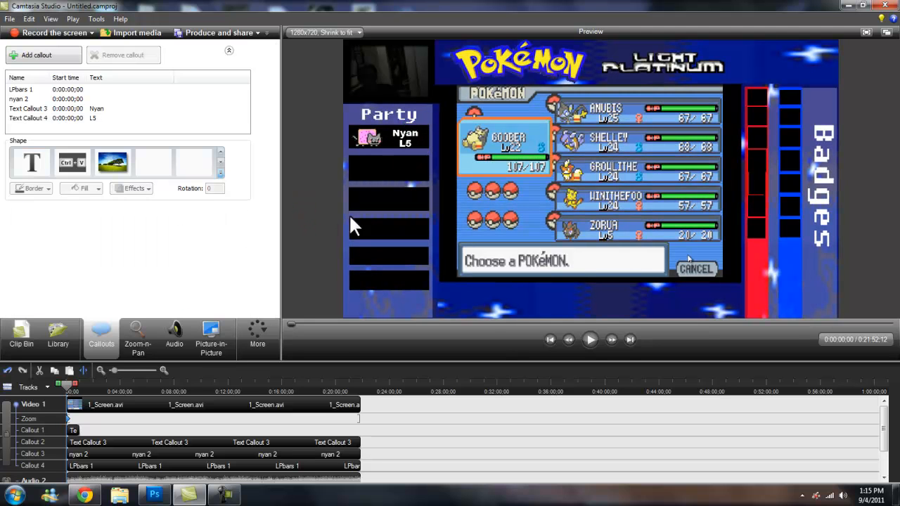
Extend the L5 callout across the whole video on the timeline.
left_click_drag(77, 430, 626, 443)
left_click_drag(119, 385, 3, 398)
left_click(87, 385)
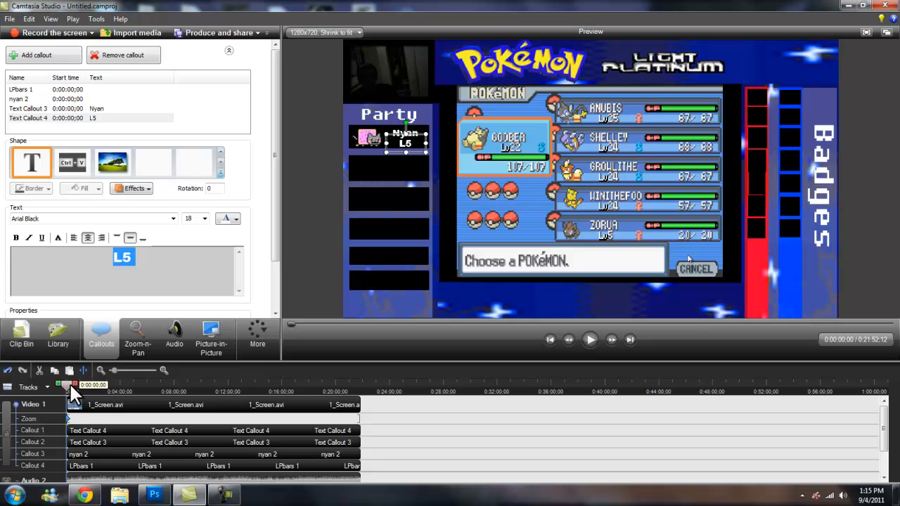
left_click_drag(88, 383, 95, 384)
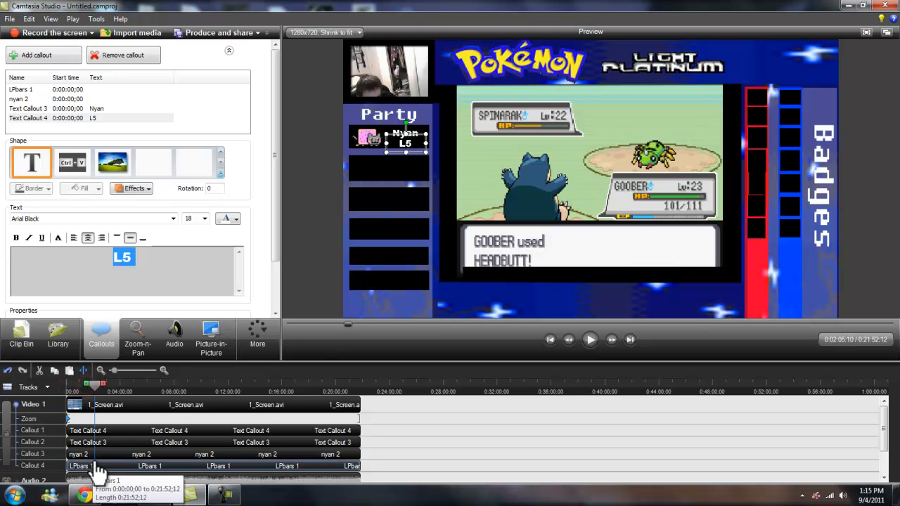
Split the timeline at about 0:02:05 and change the level text after the split to L6.
right_click(93, 405)
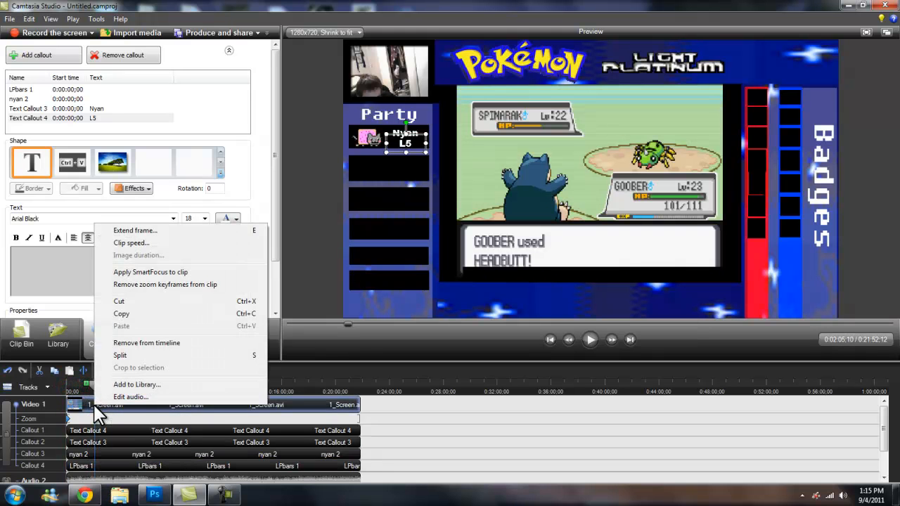
left_click(143, 355)
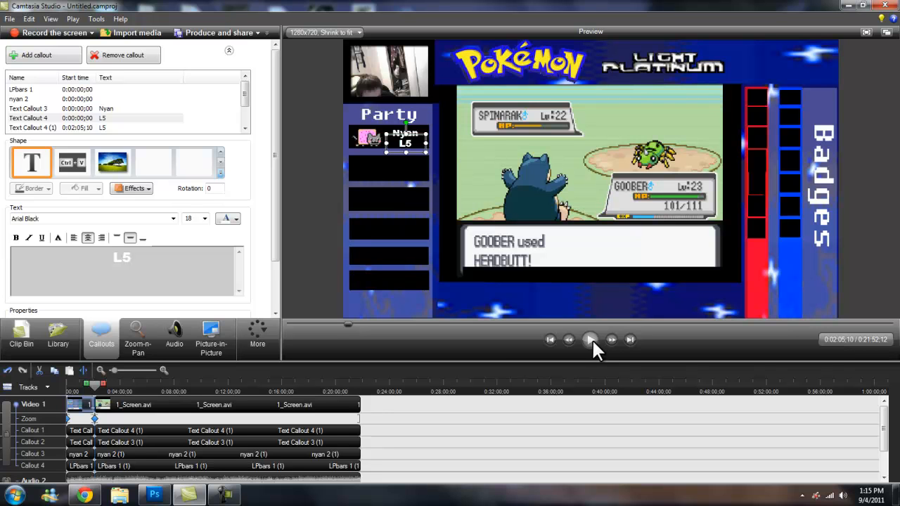
left_click(592, 339)
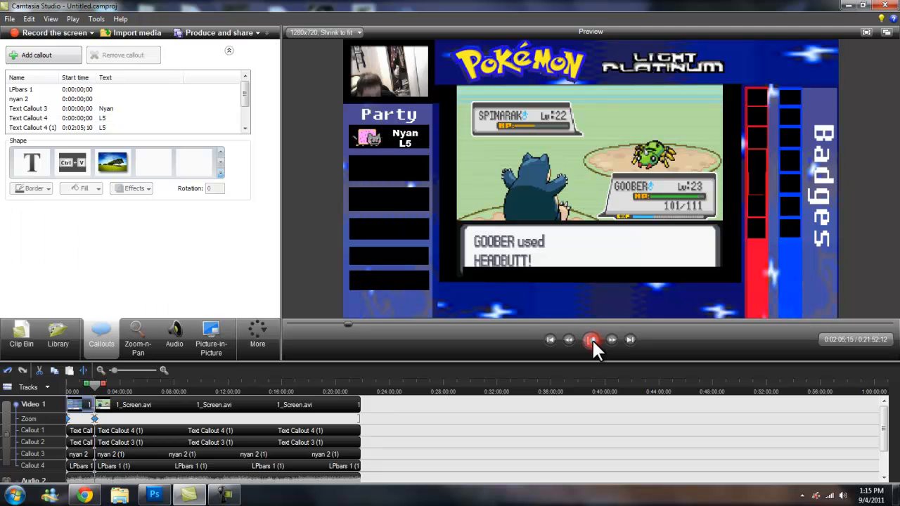
left_click(404, 139)
left_click(193, 257)
key("BackSpace")
type("6")
left_click(296, 248)
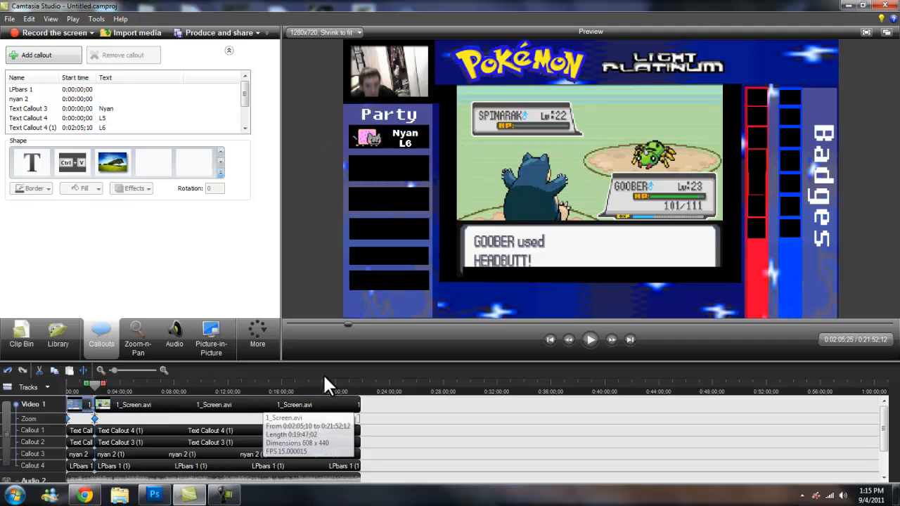
Split the timeline at about 0:19:30 and set the level text in the final segment to L100.
left_click(349, 377)
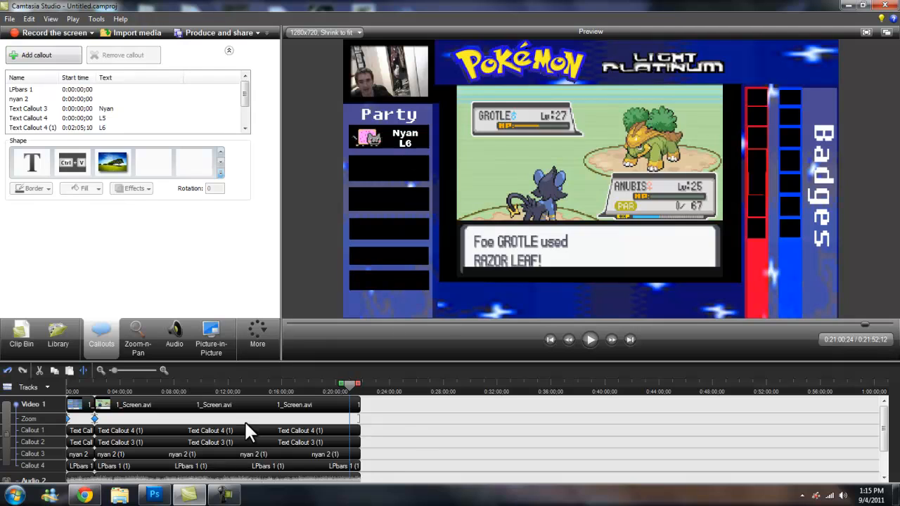
left_click(328, 386)
right_click(328, 404)
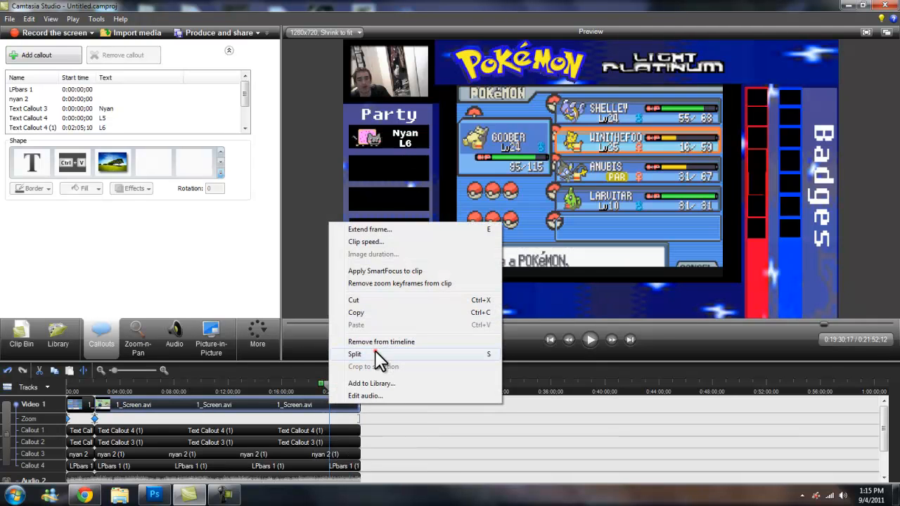
left_click(377, 354)
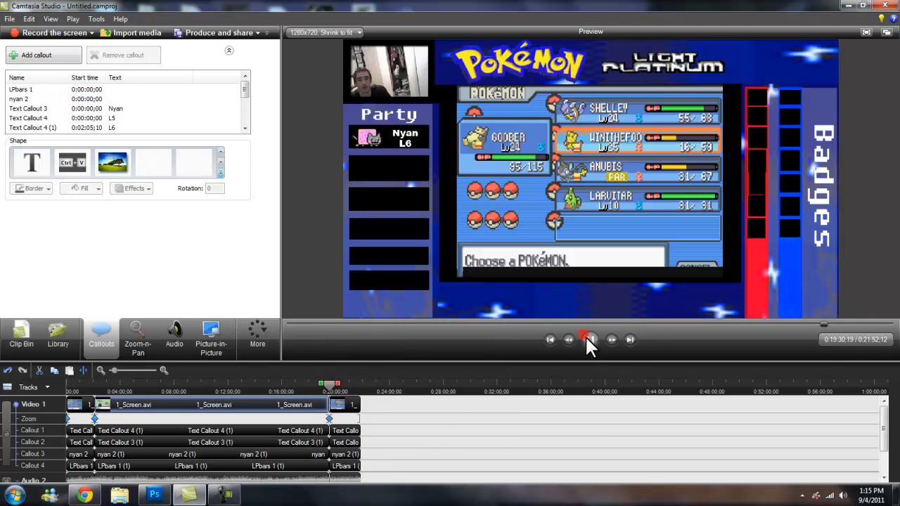
left_click(586, 335)
left_click(405, 138)
type("L100")
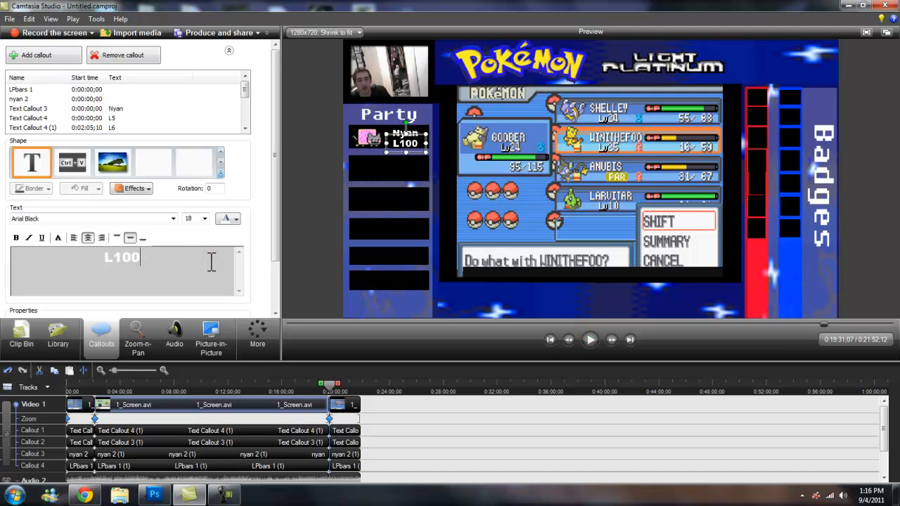
left_click(301, 263)
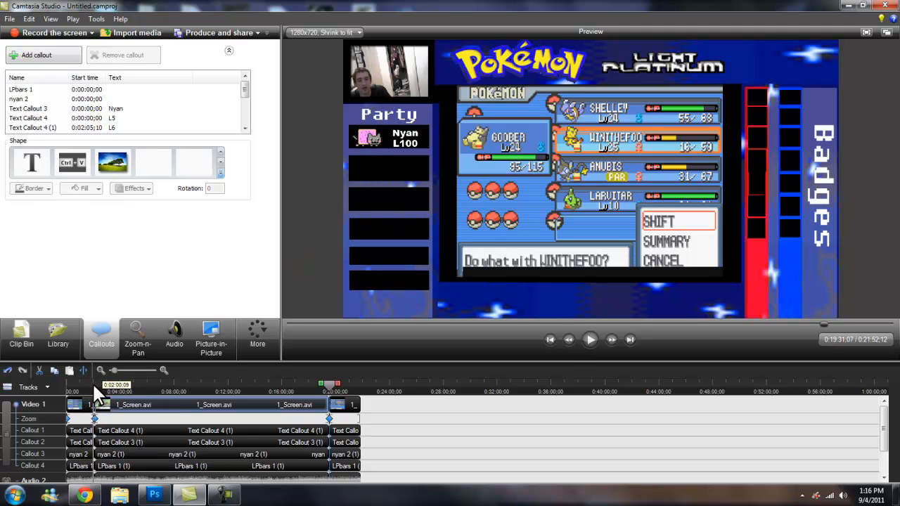
Play the preview from about 0:02:00 to check the level labels.
left_click(92, 381)
left_click(584, 338)
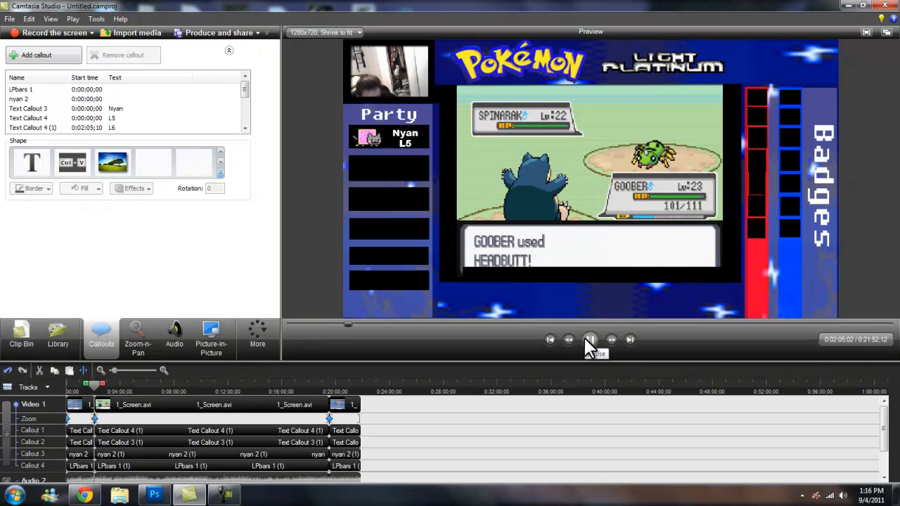
Scrub the timeline to the split near 0:19:30 and play the preview to check the level label change.
left_click(584, 337)
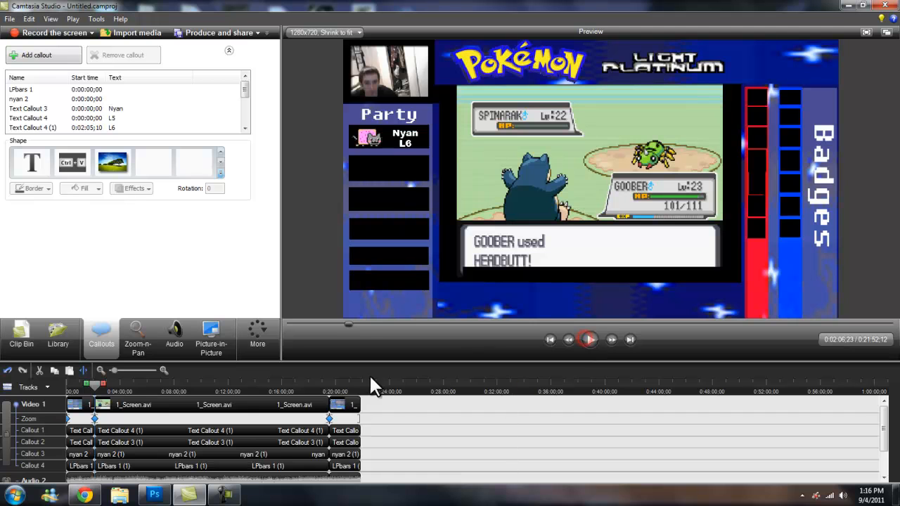
left_click(277, 387)
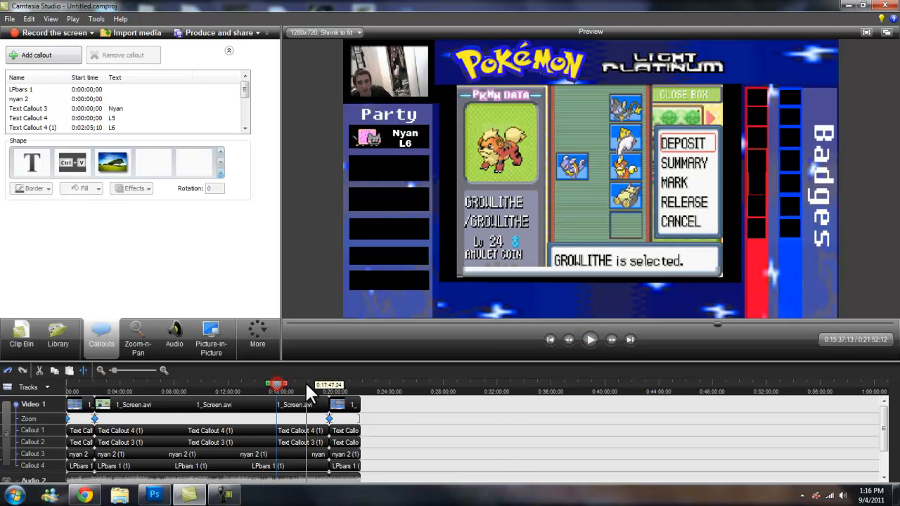
left_click(326, 385)
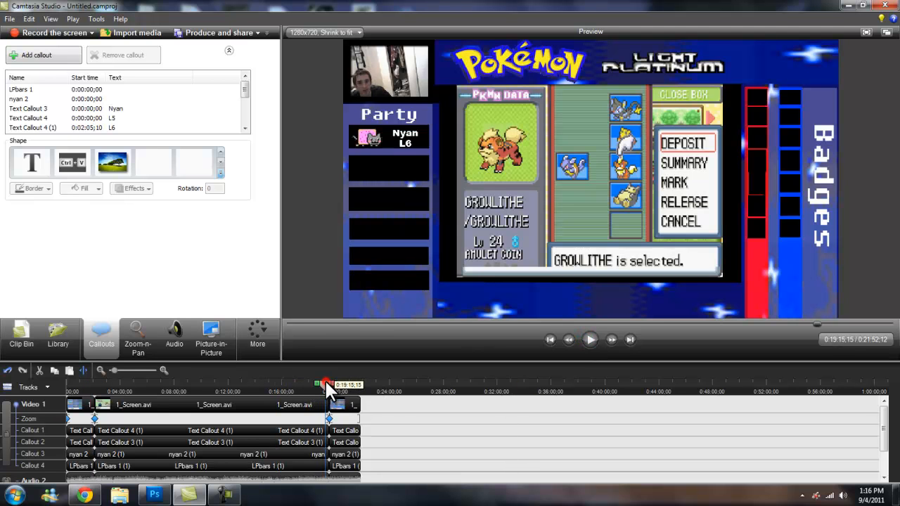
left_click_drag(326, 383, 327, 383)
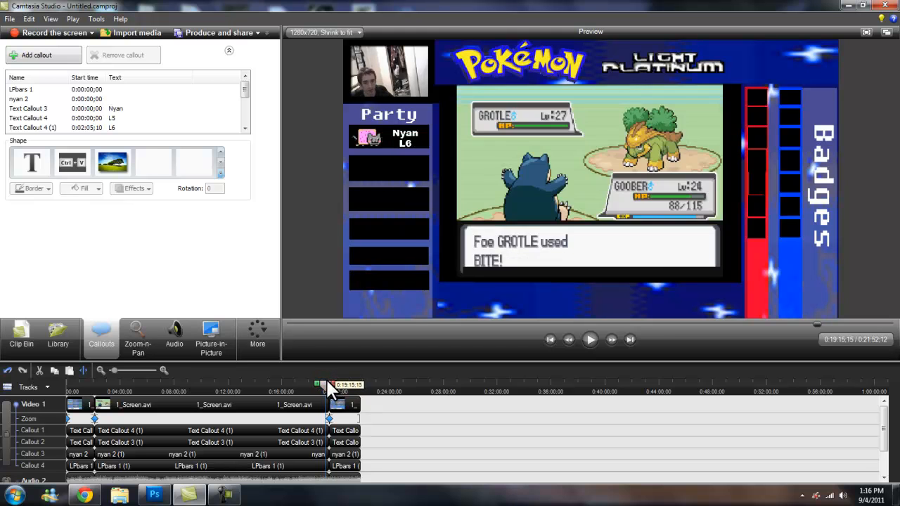
left_click_drag(115, 367, 132, 367)
left_click_drag(582, 380, 589, 381)
left_click(594, 336)
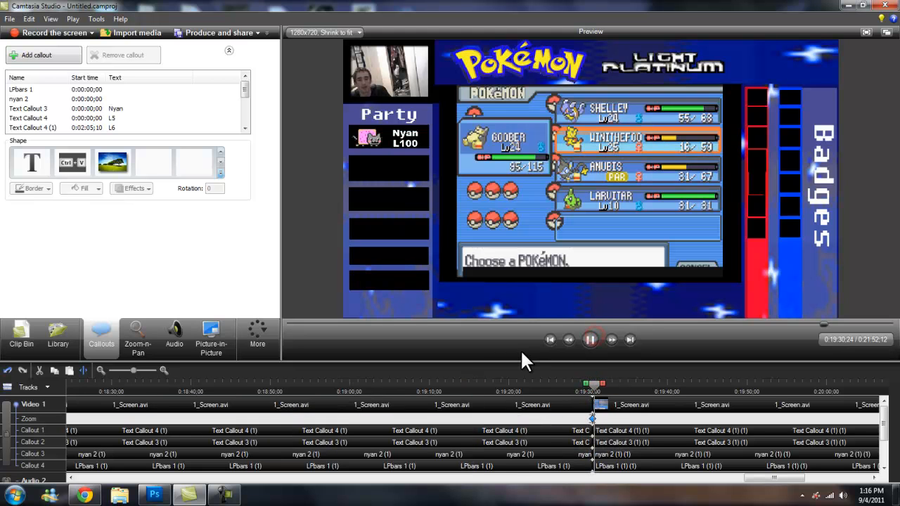
left_click(589, 339)
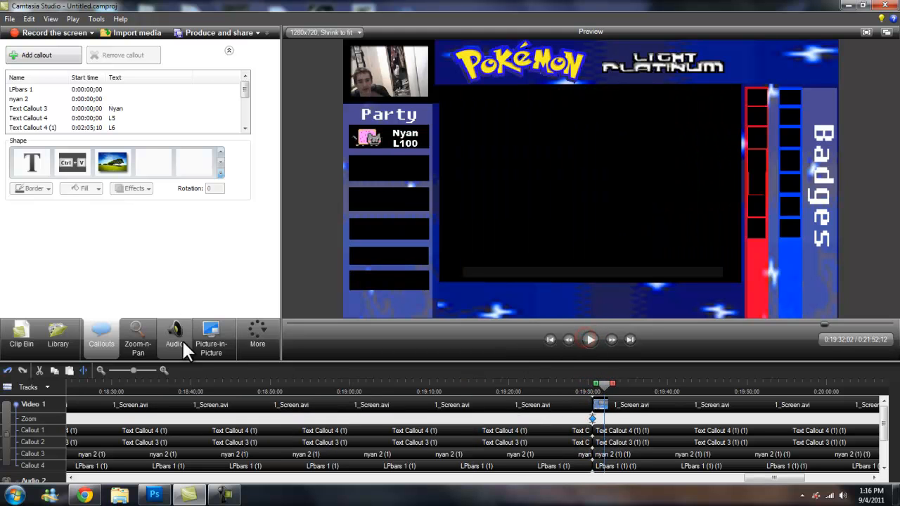
Zoom the timeline out and scrub through positions across the video to review the level labels.
left_click_drag(135, 368, 119, 369)
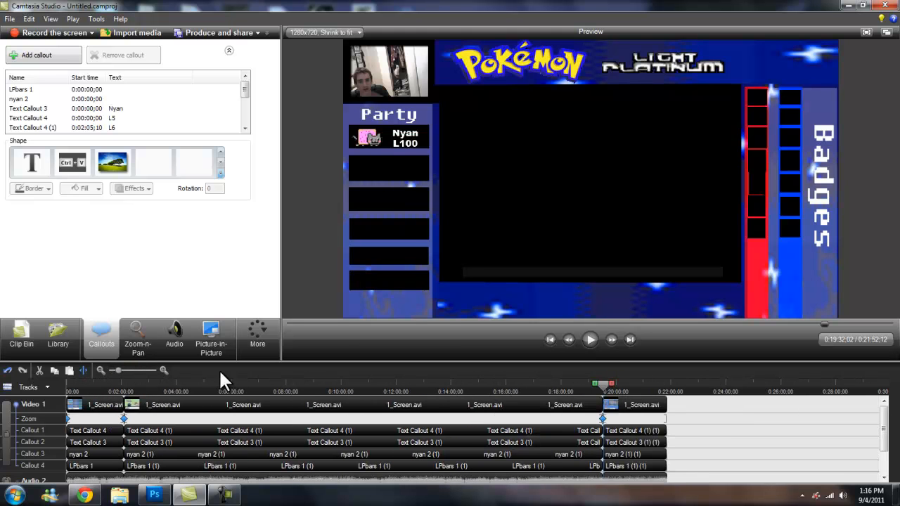
left_click(313, 384)
left_click_drag(313, 383, 6, 382)
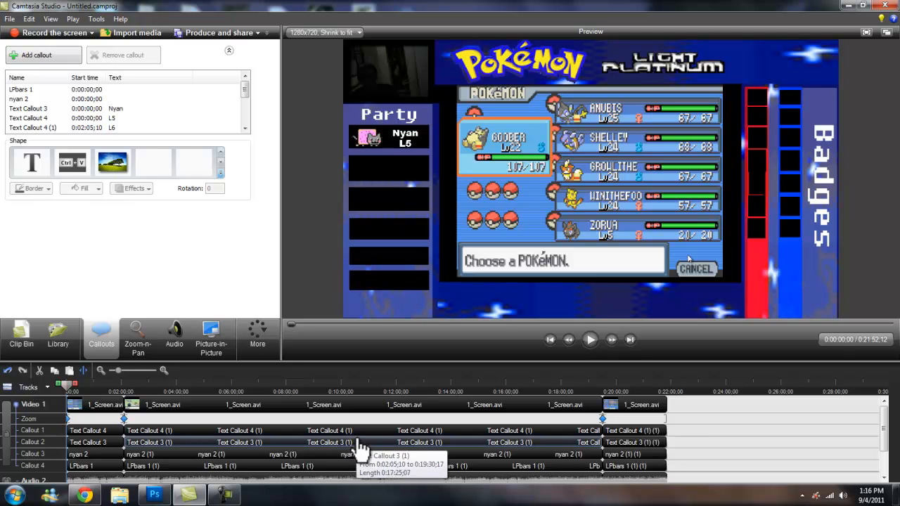
left_click(357, 386)
left_click(643, 384)
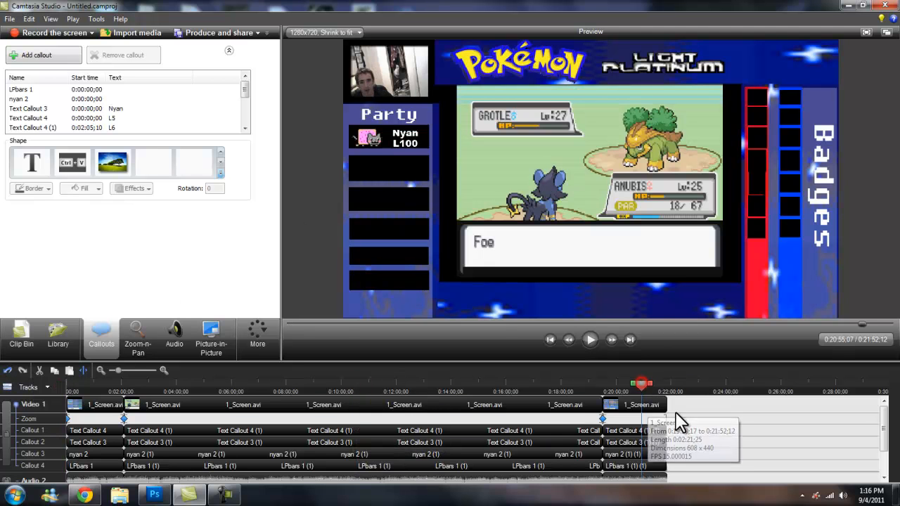
left_click(437, 386)
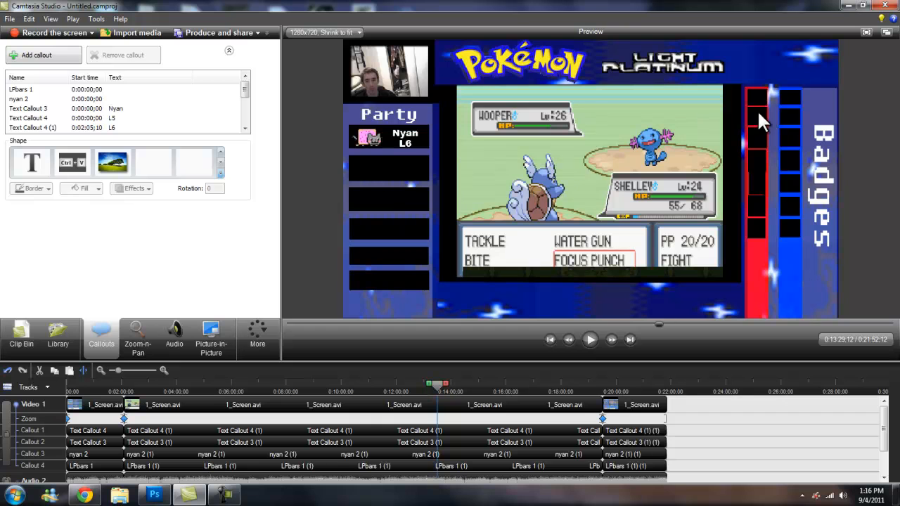